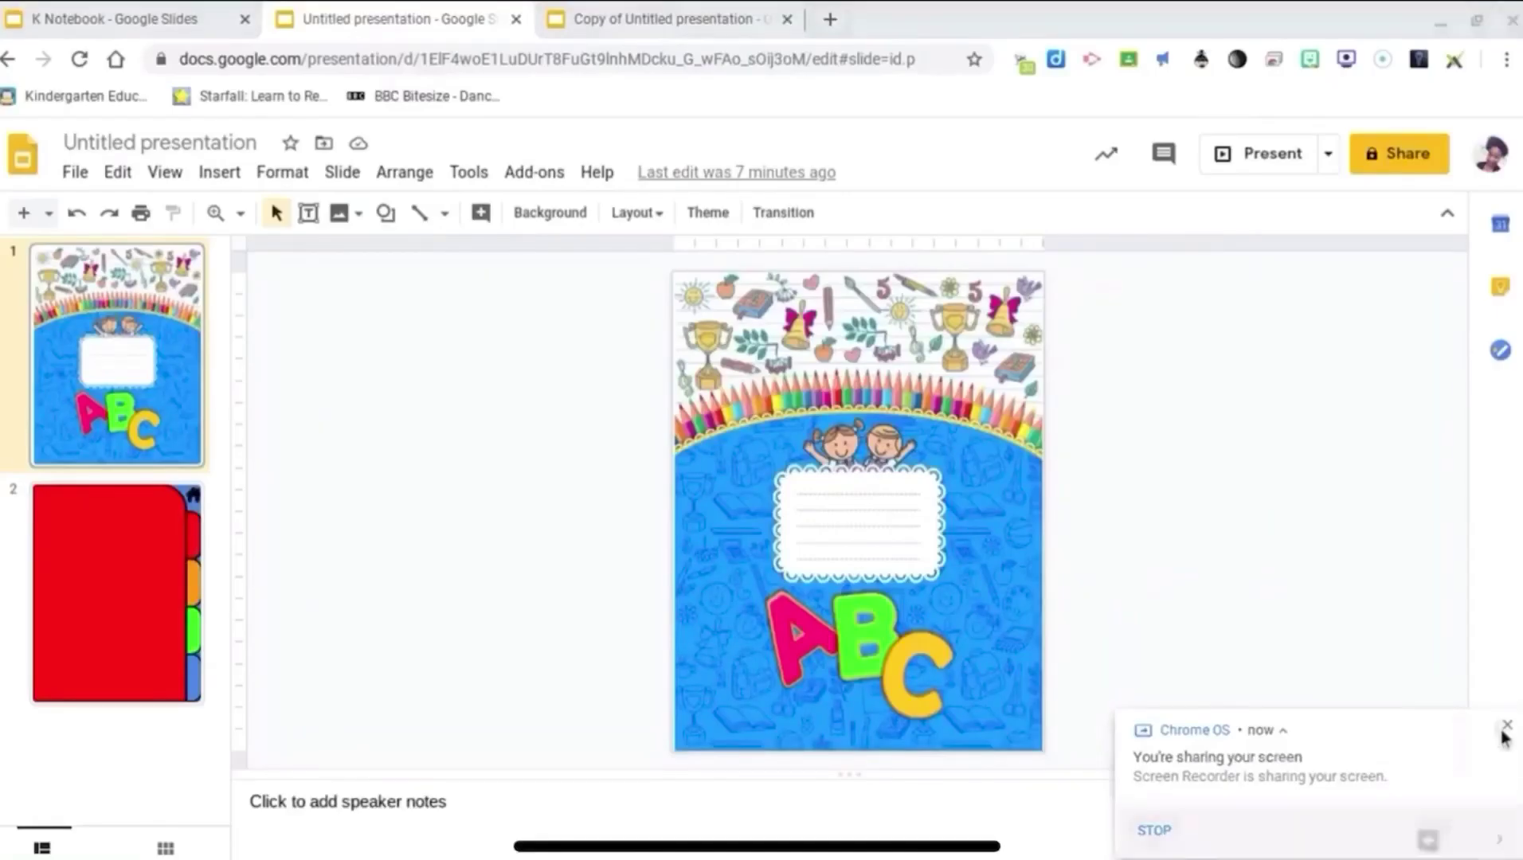
# Step: Look over the presentation's page size settings, then close them
pyautogui.click(1503, 731)
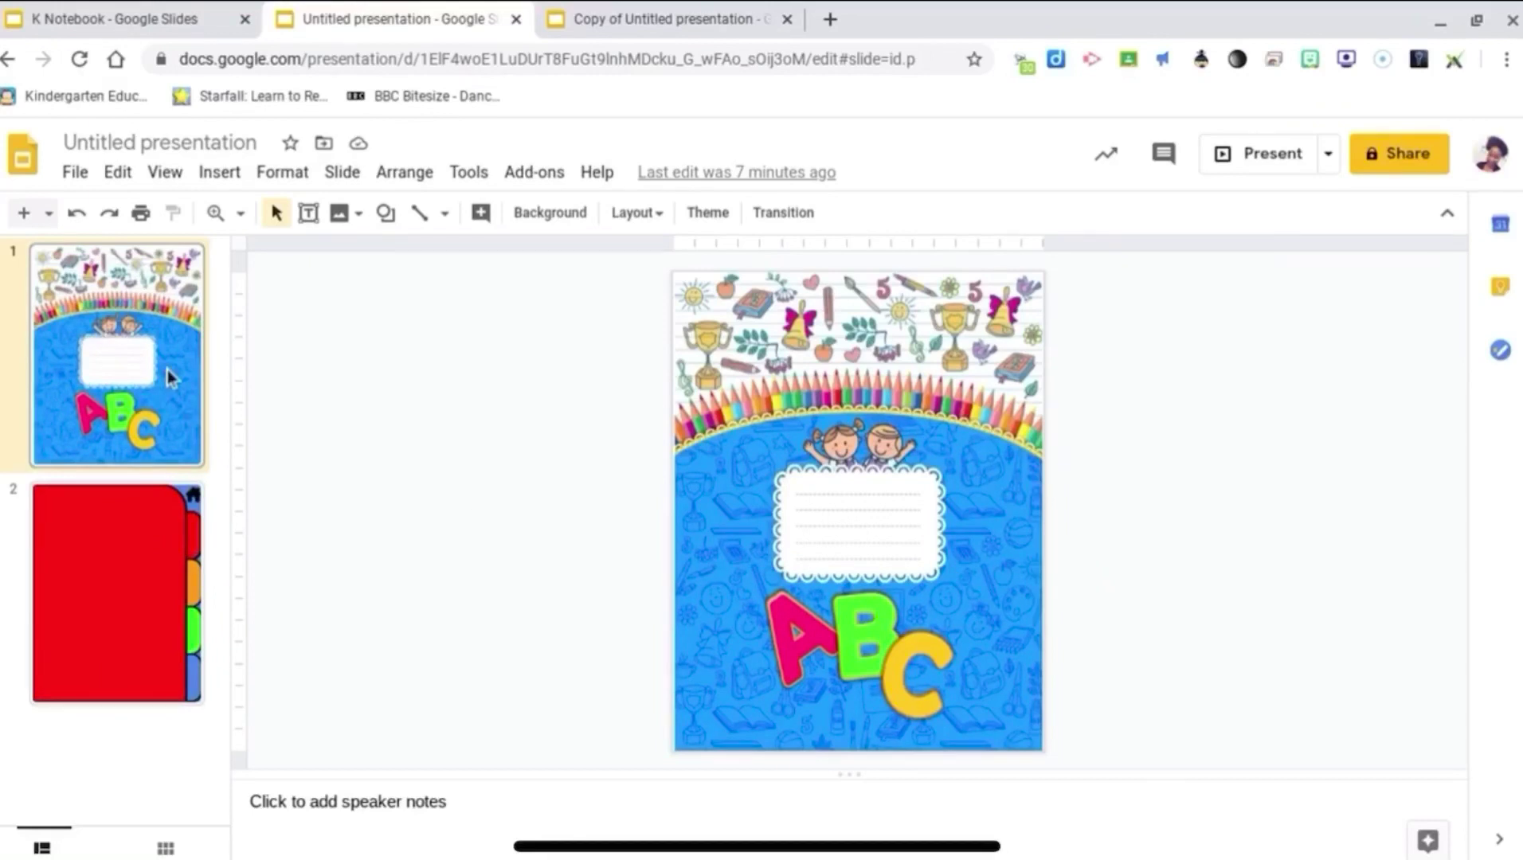
pyautogui.click(75, 172)
pyautogui.scroll(-2, 147, 673)
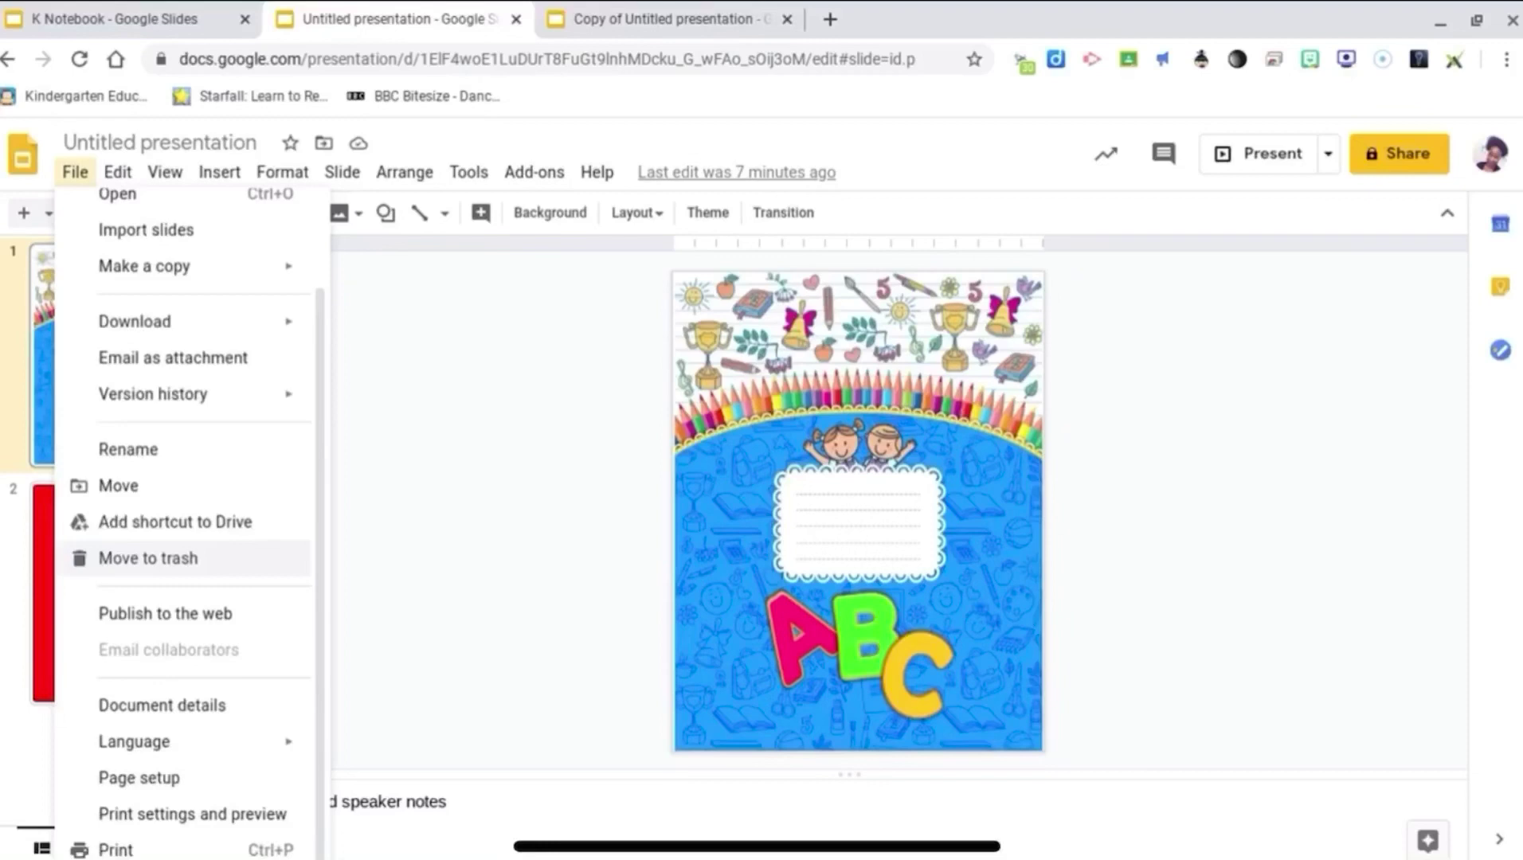
pyautogui.click(139, 777)
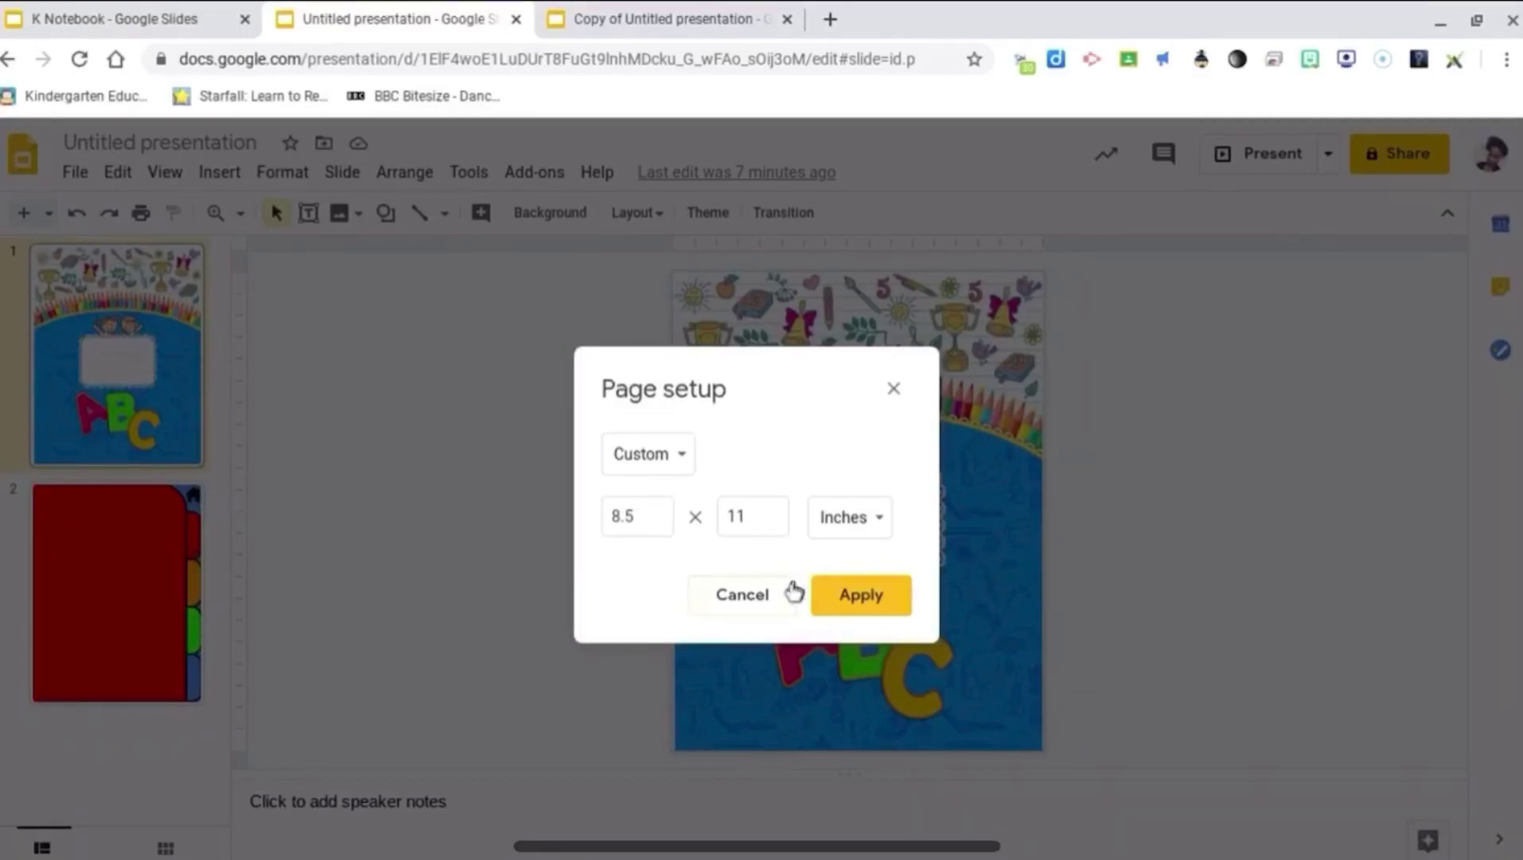
pyautogui.click(741, 595)
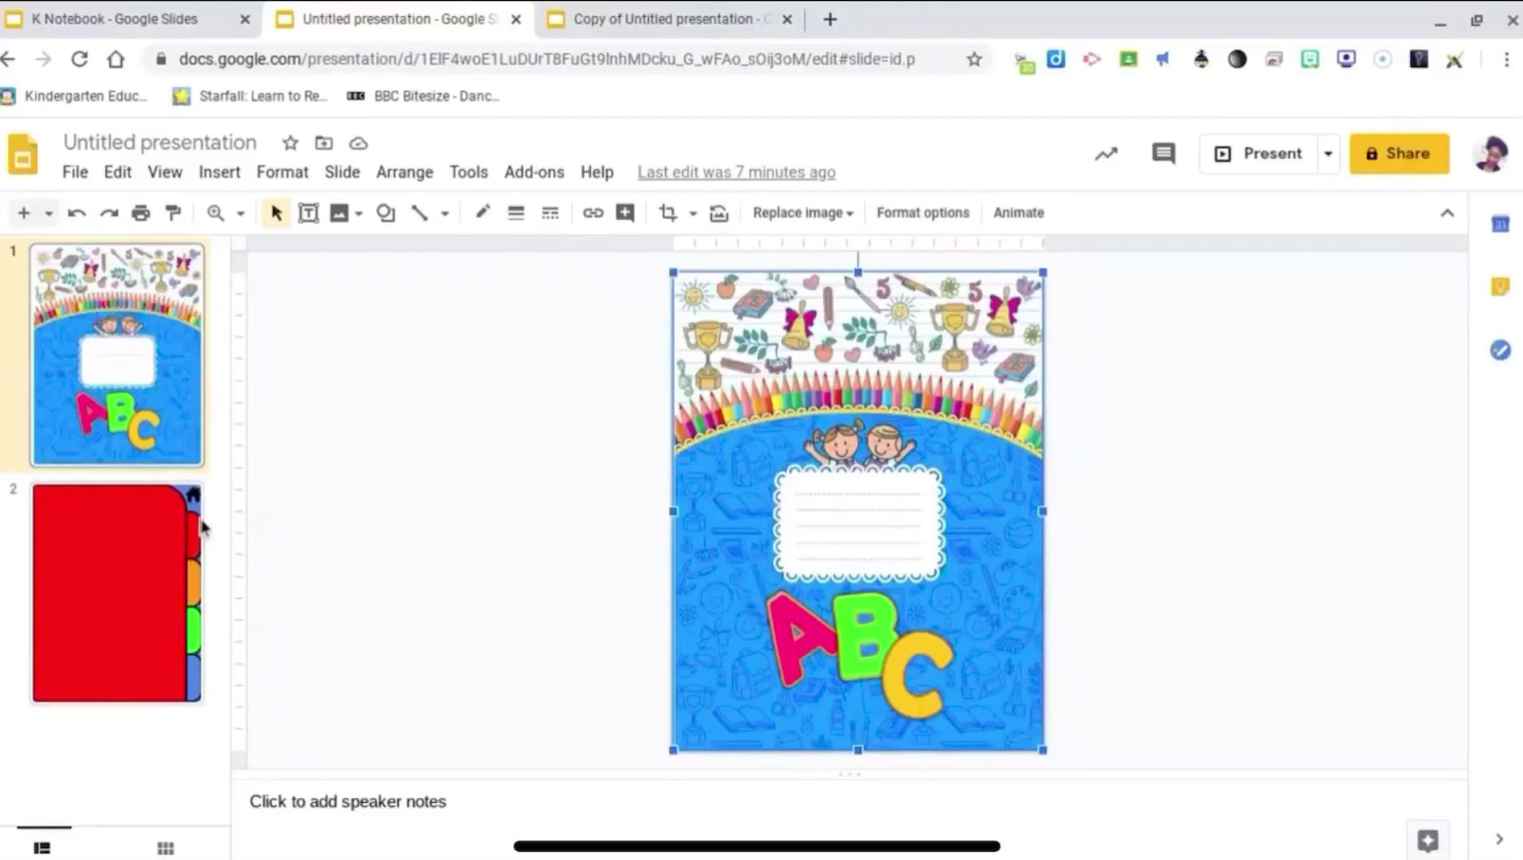
# Step: On slide 2, move the big red shape off the tabs and browse the shape types
pyautogui.click(99, 635)
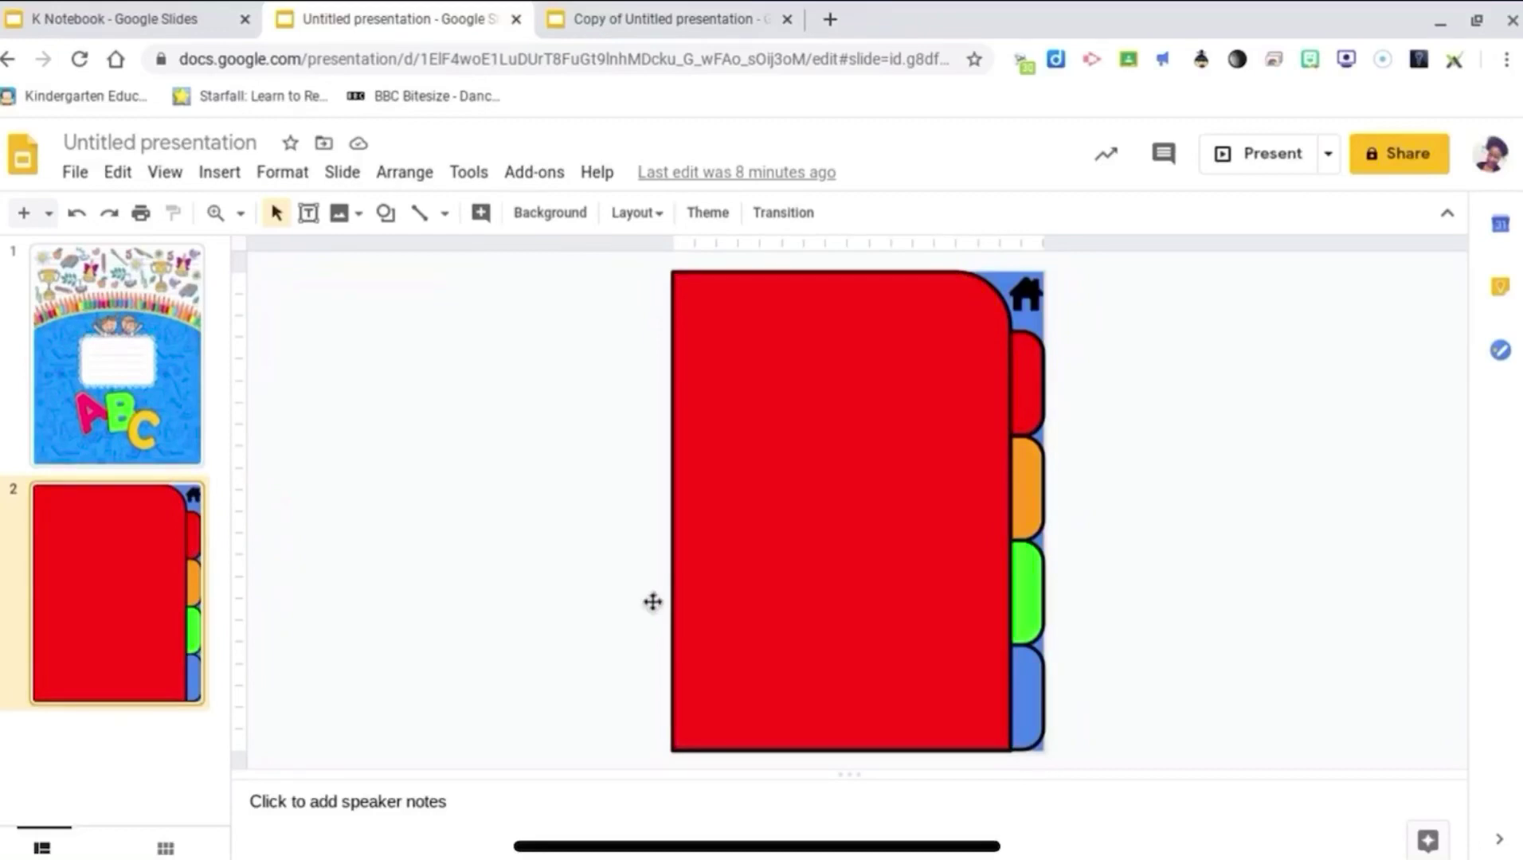
pyautogui.hotkey('ctrl', 'z')
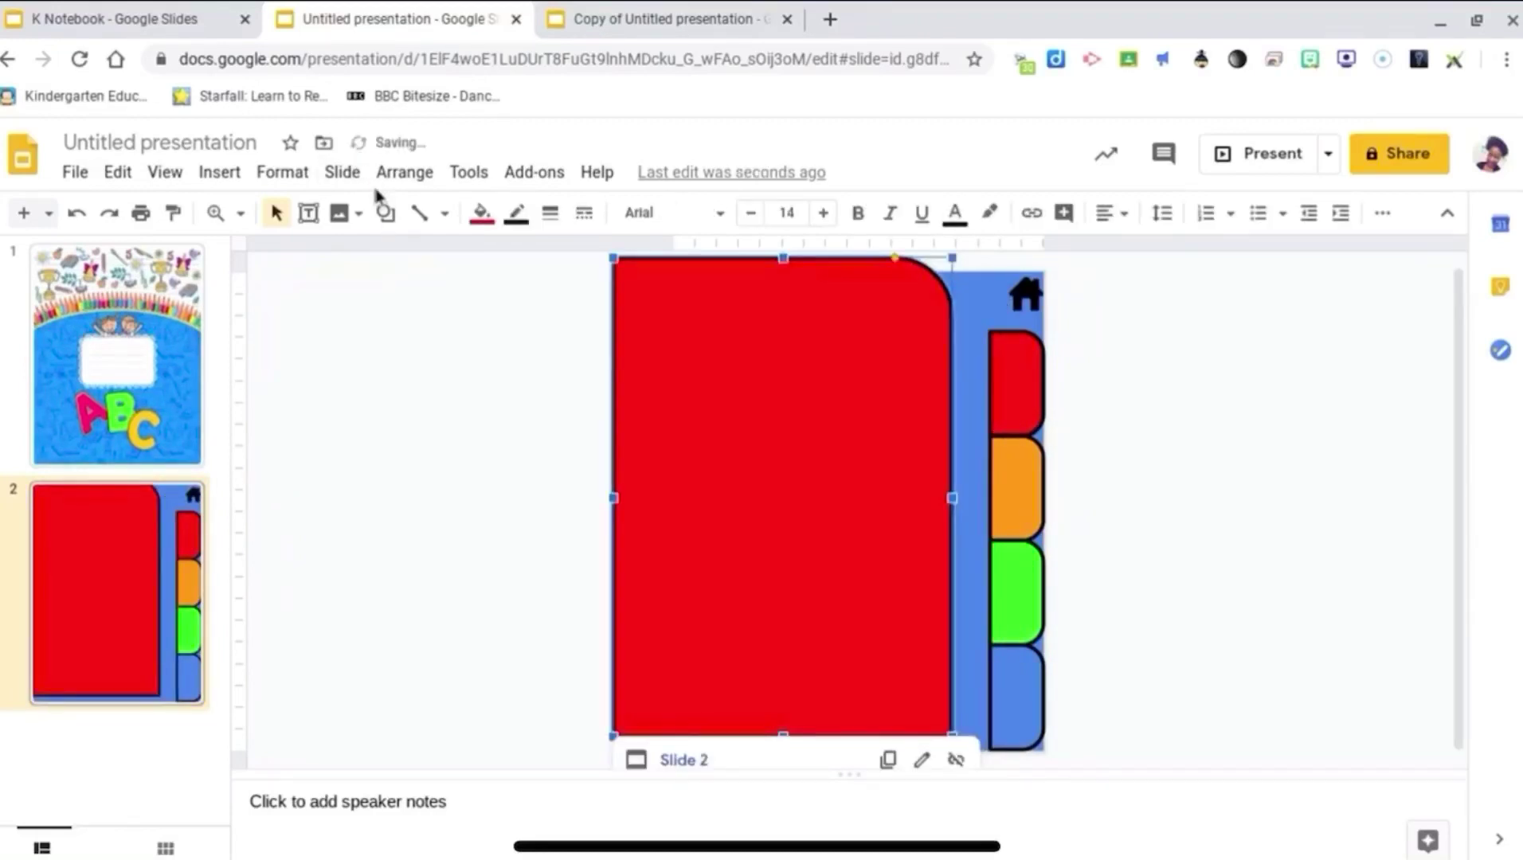
pyautogui.click(386, 213)
pyautogui.moveTo(397, 248)
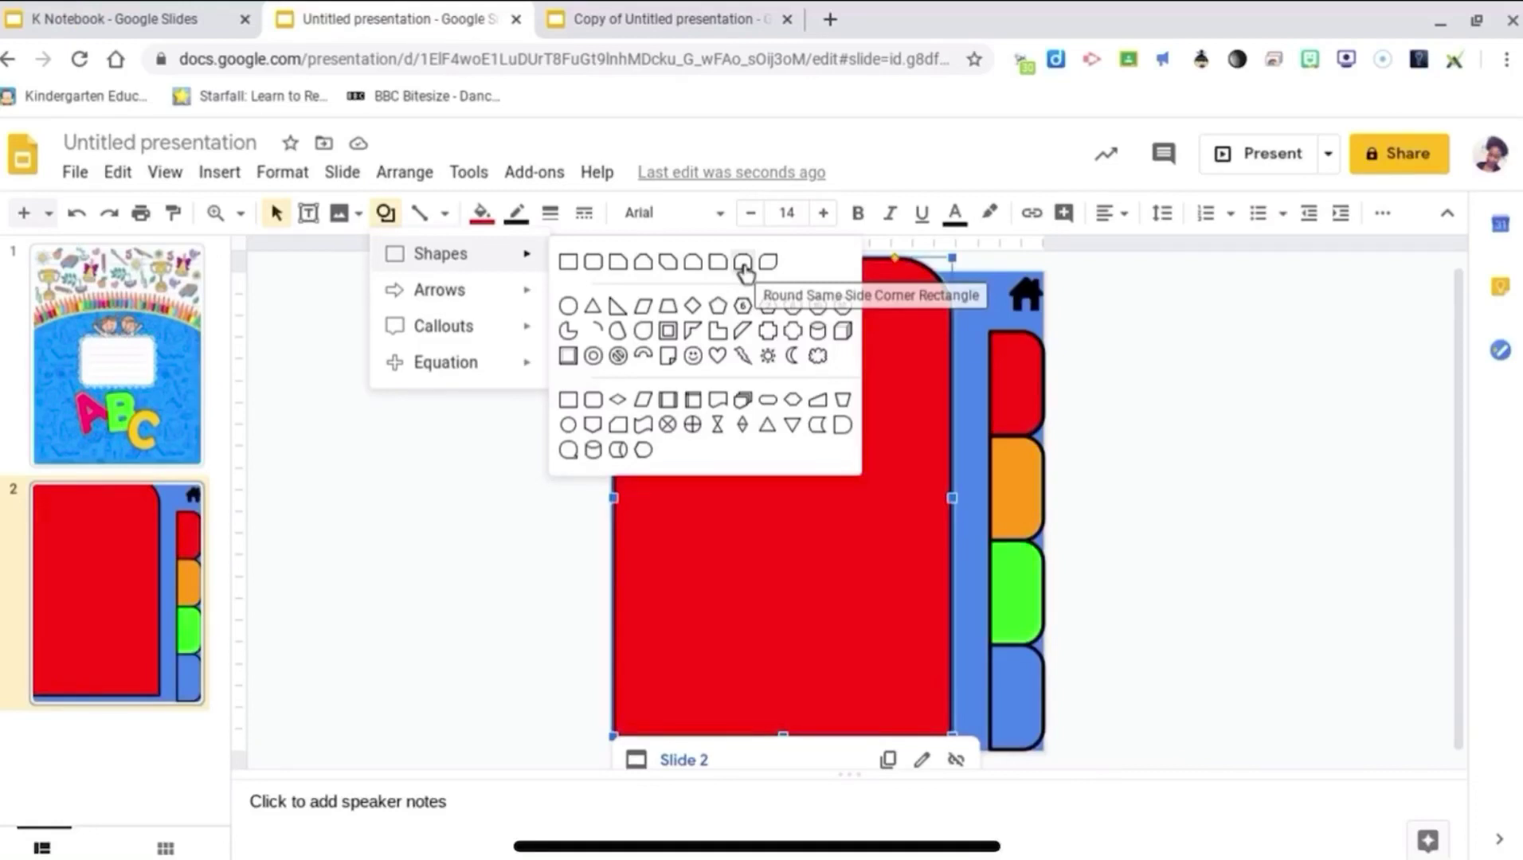
pyautogui.click(1238, 352)
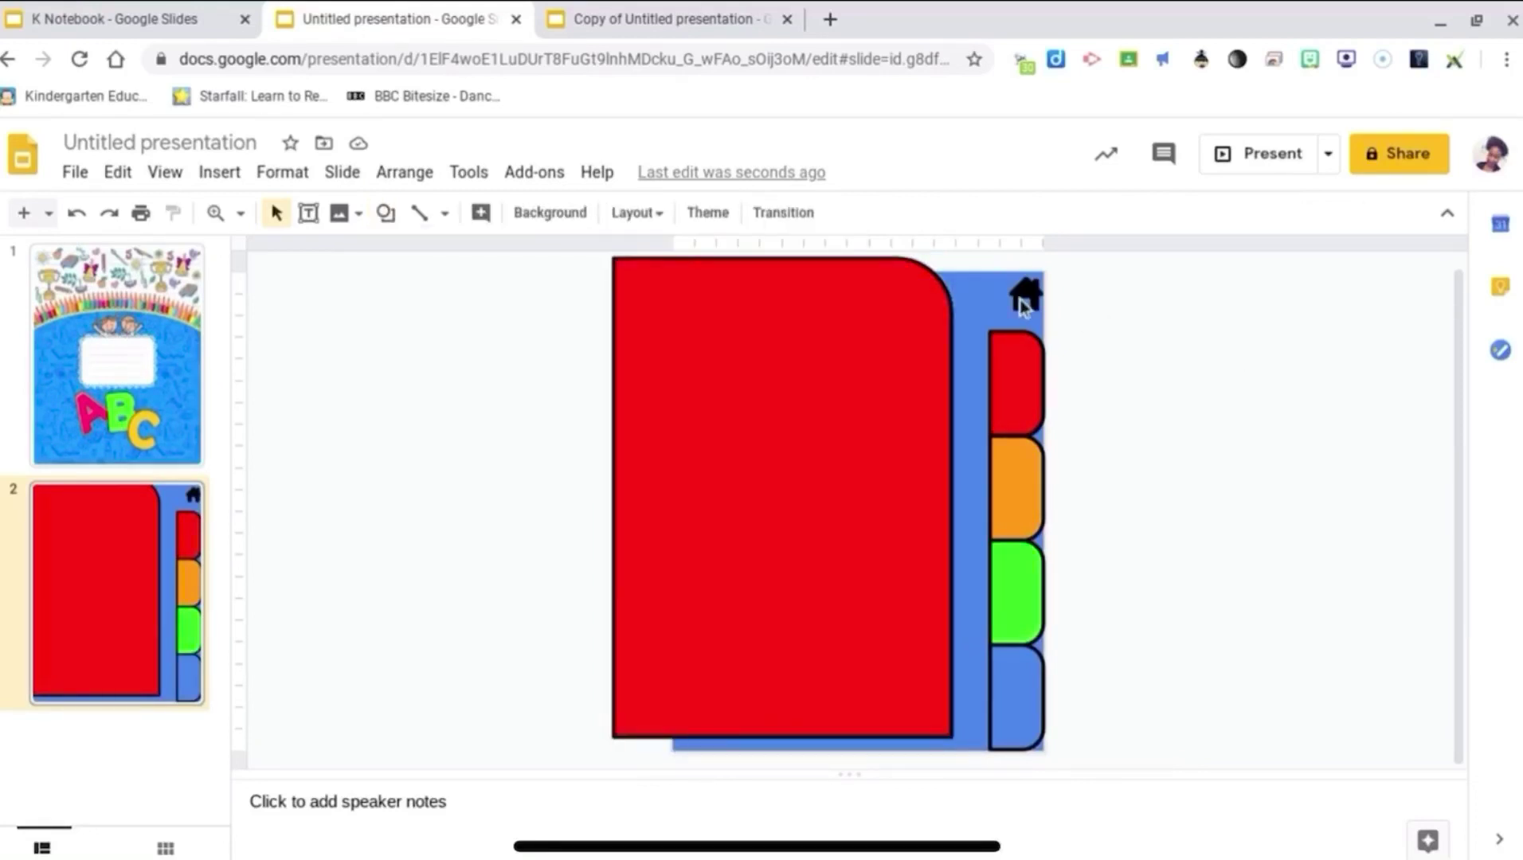
# Step: Check the red tab and home icon links to Slide 2, then drag the red rectangle back
pyautogui.click(995, 289)
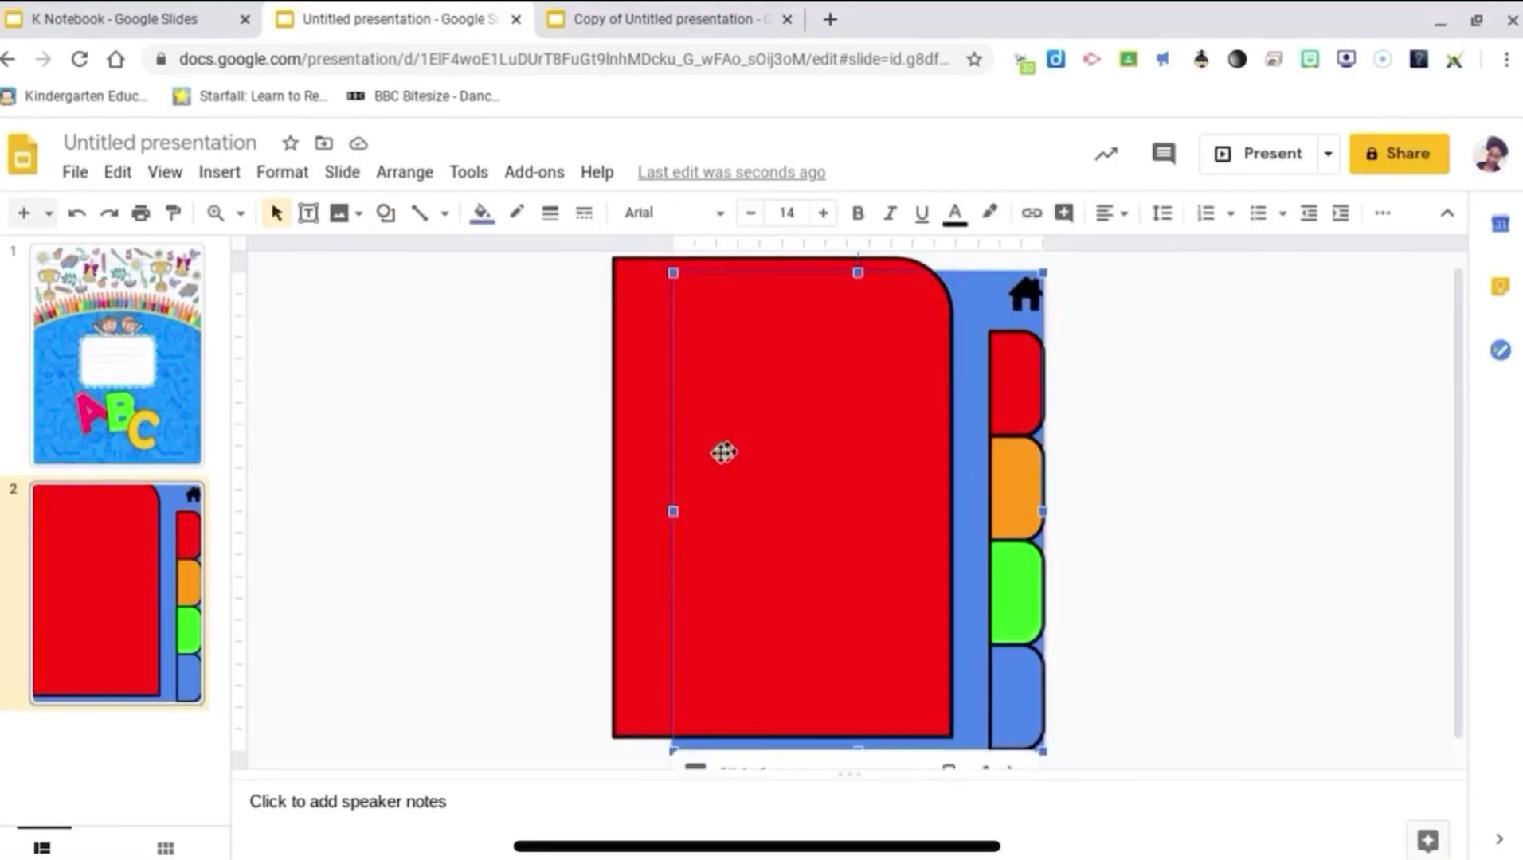
pyautogui.click(651, 461)
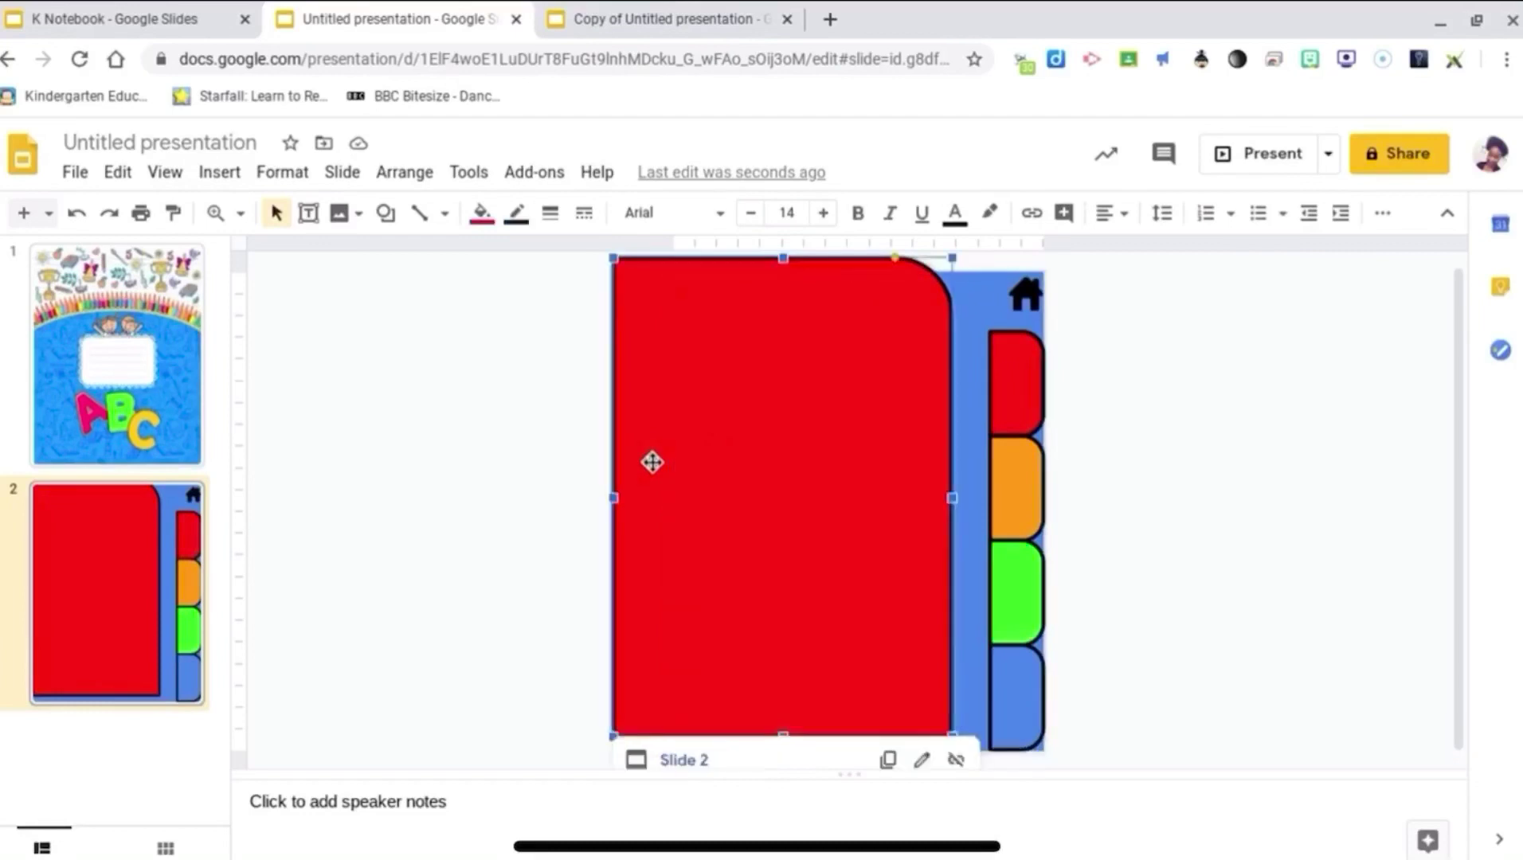
pyautogui.click(1032, 408)
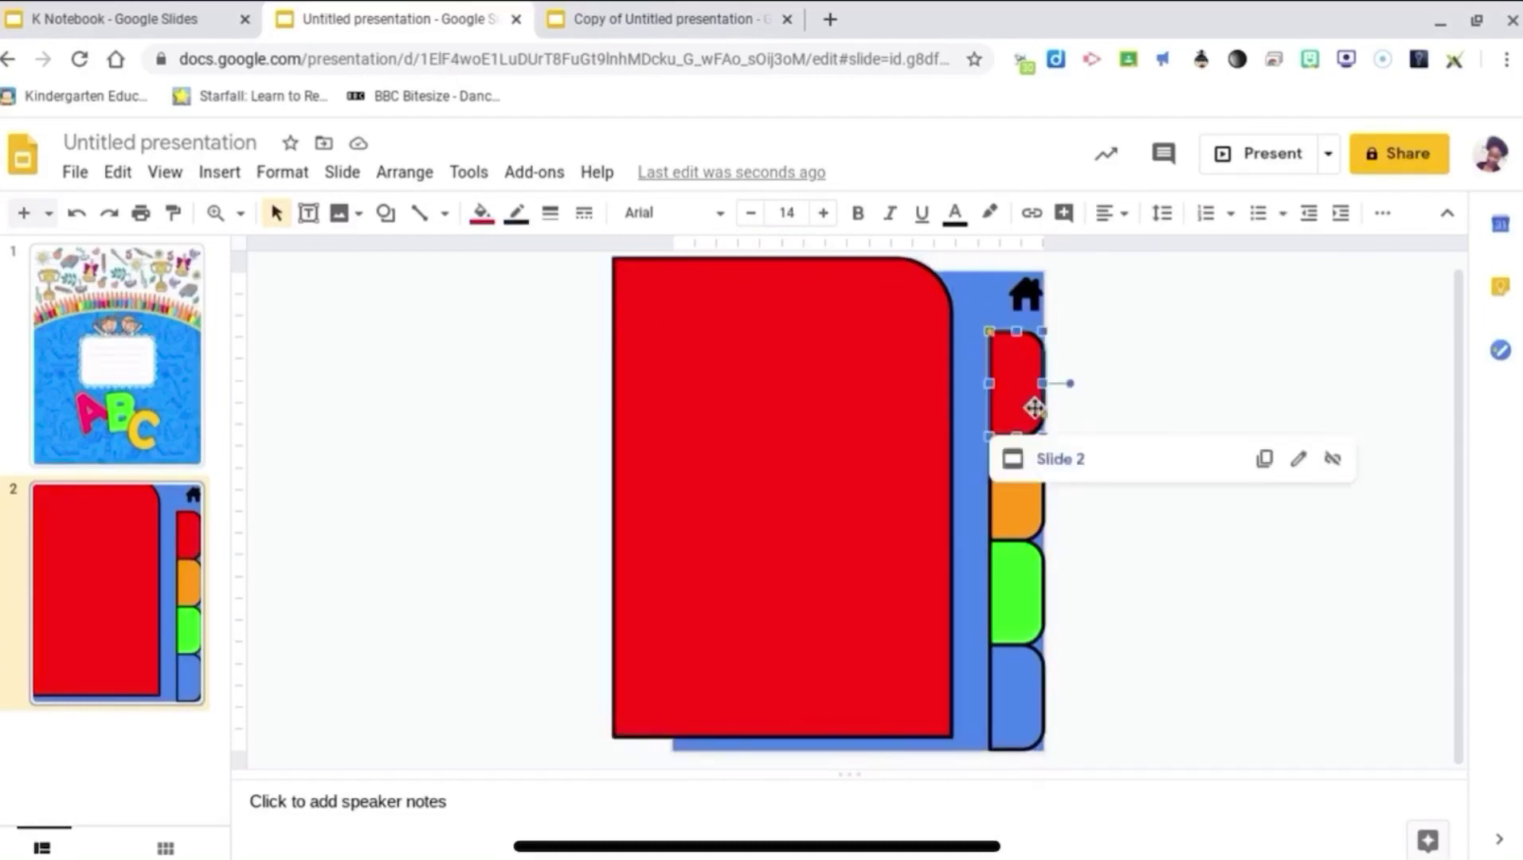
pyautogui.click(1013, 309)
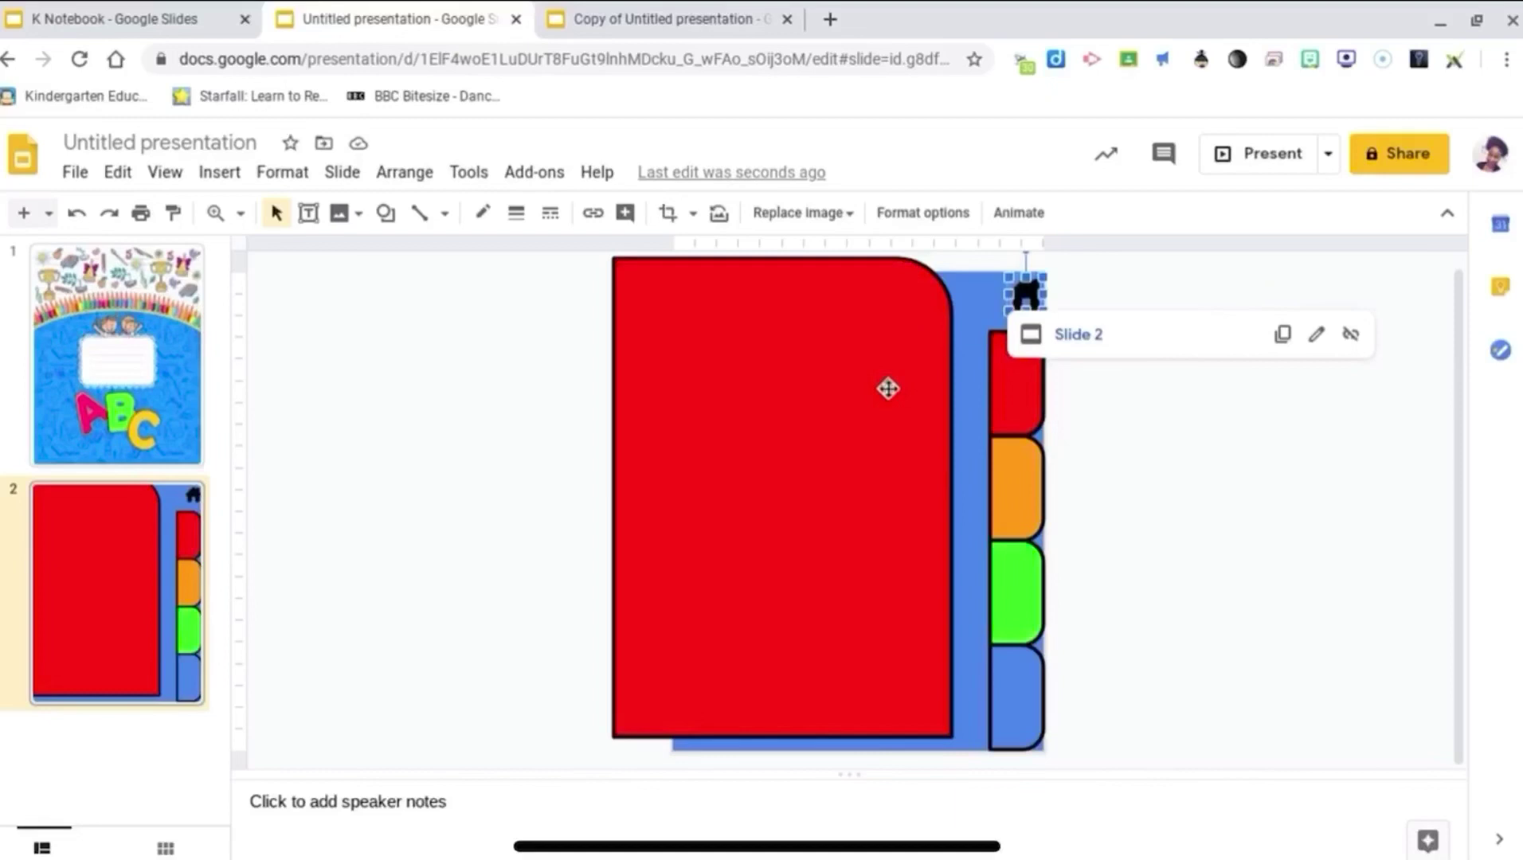
pyautogui.moveTo(888, 389); pyautogui.dragTo(908, 431)
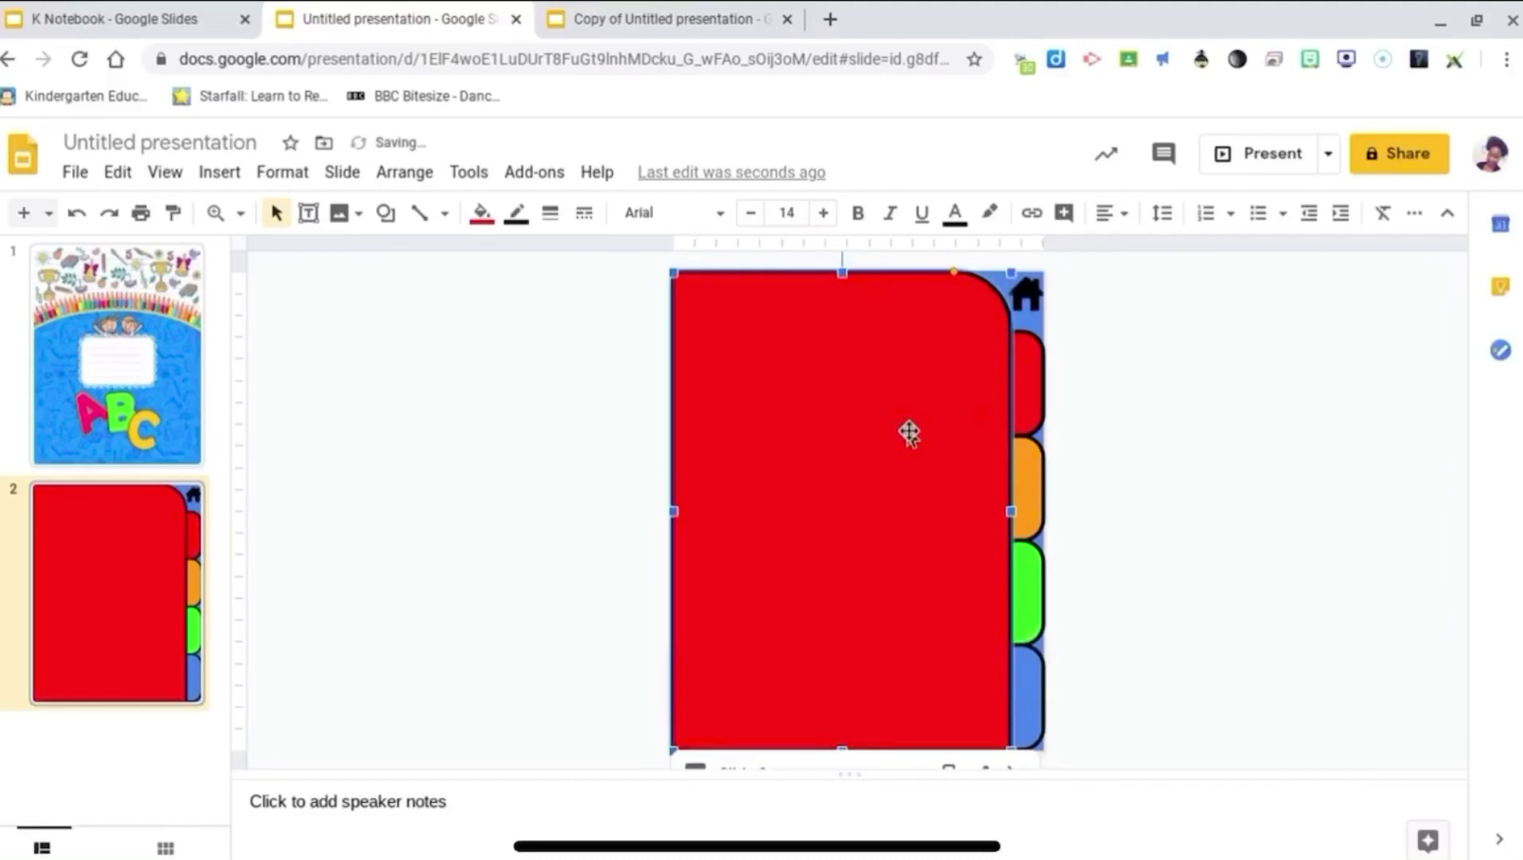
pyautogui.click(498, 524)
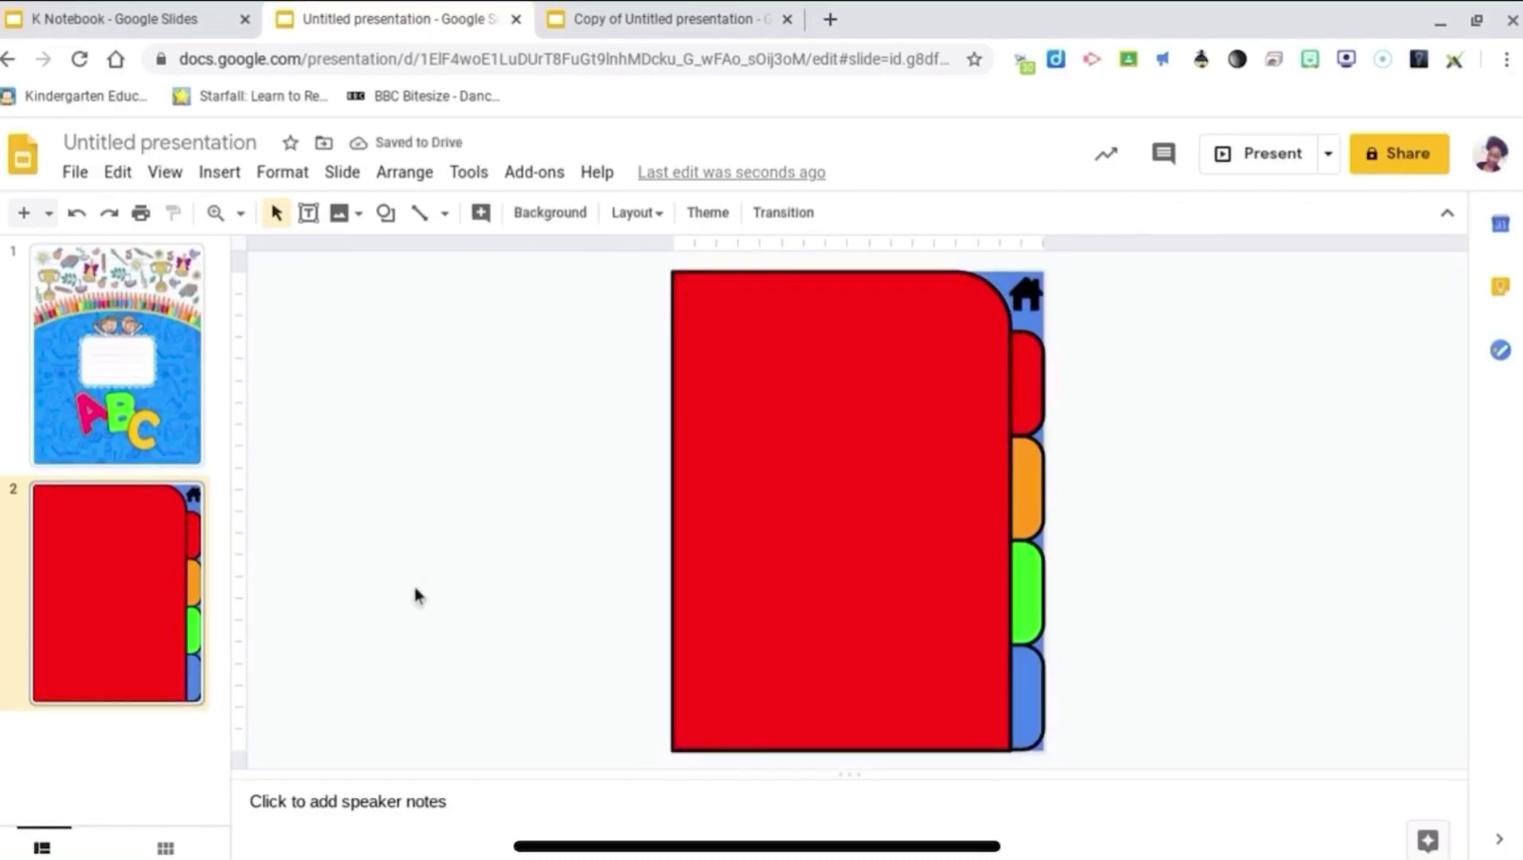
# Step: Copy the red tabbed slide 2 and paste it twice as slides 3 and 4
pyautogui.rightClick(146, 652)
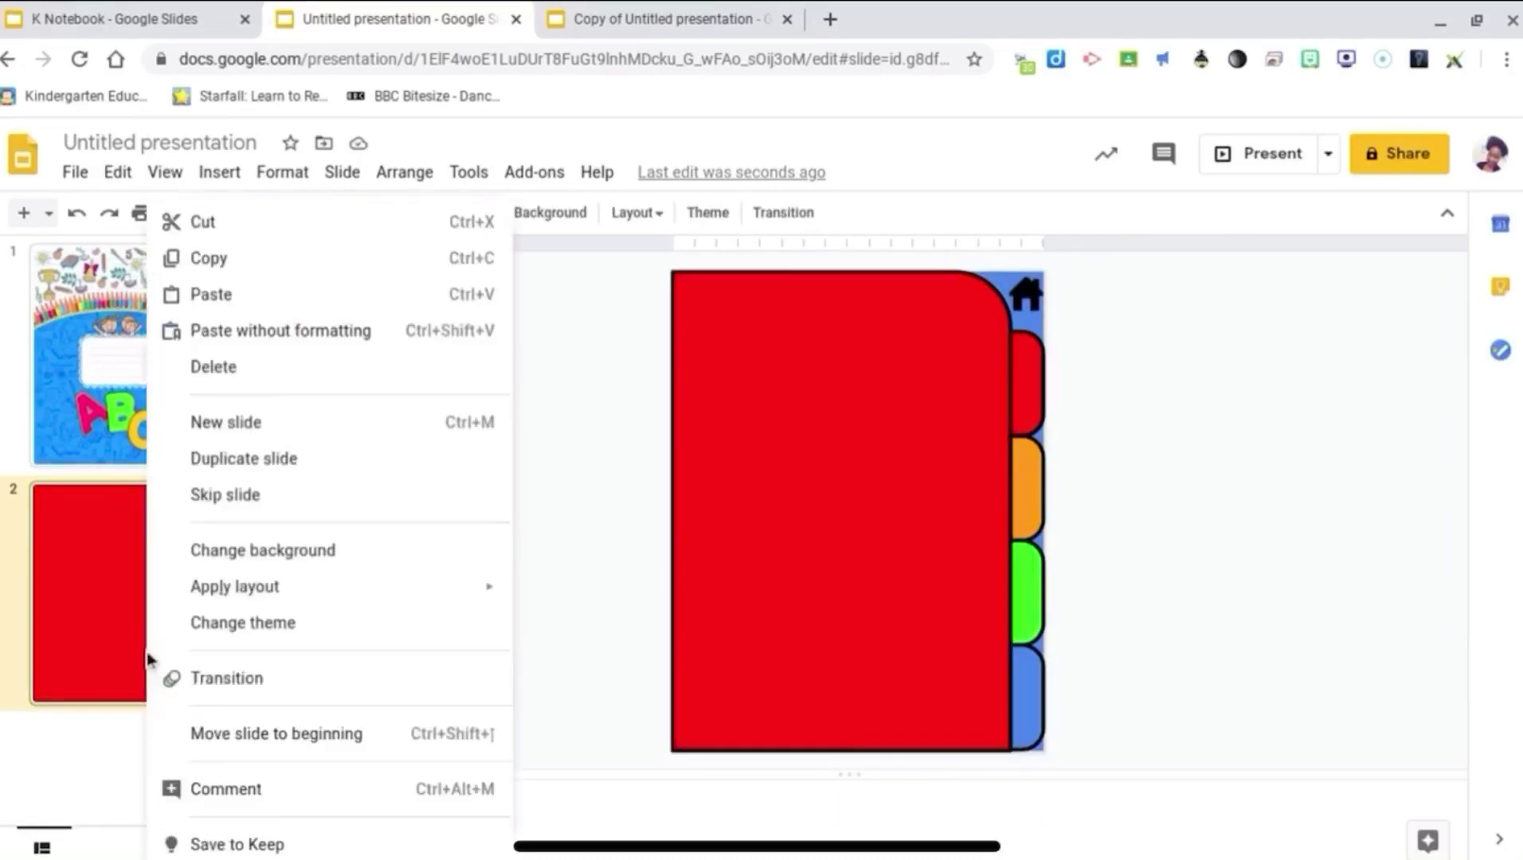
pyautogui.click(223, 259)
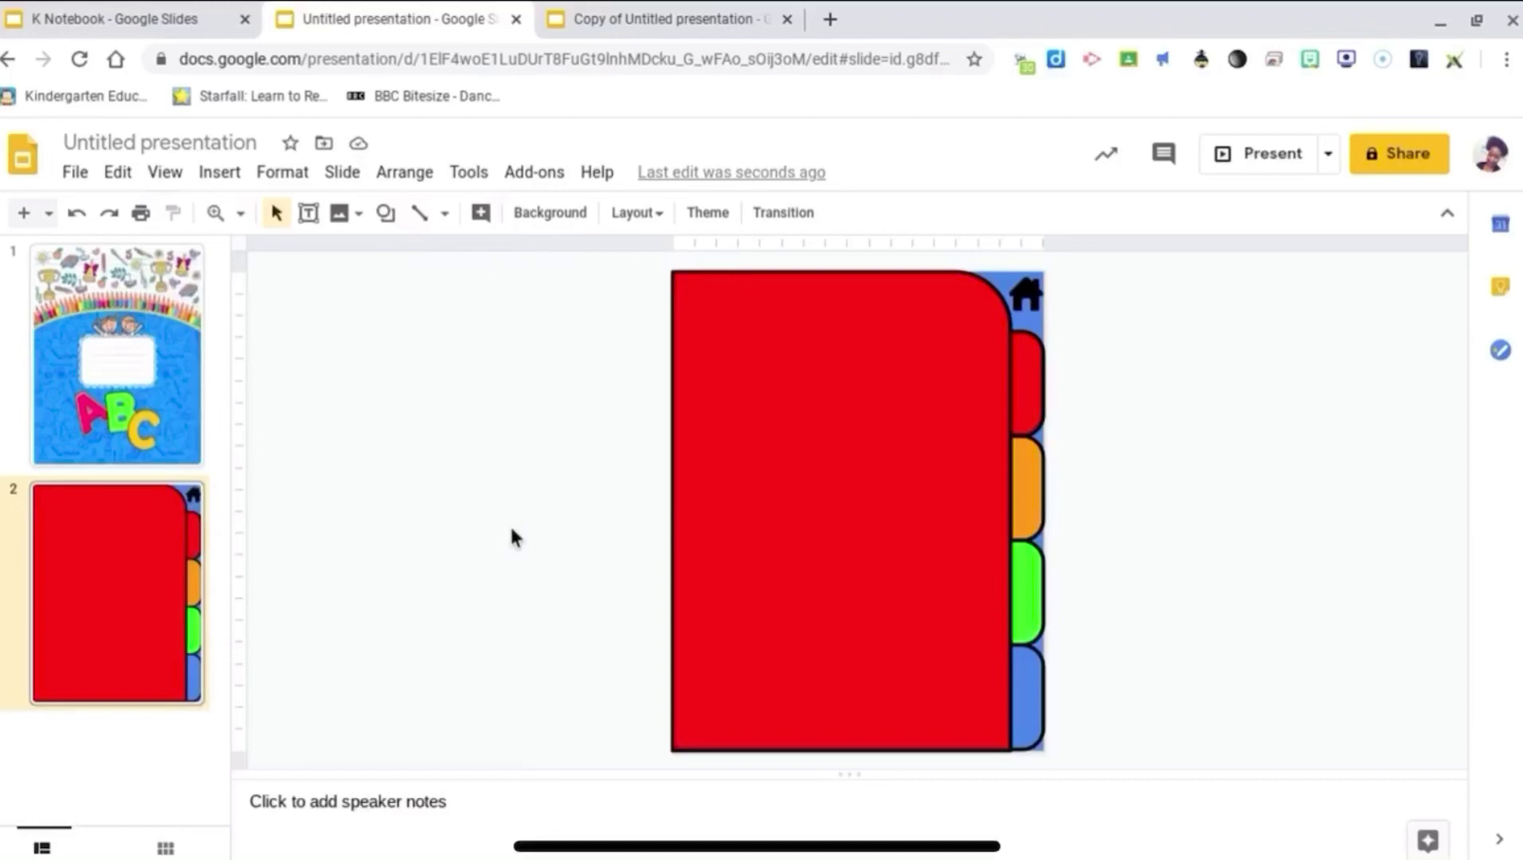
pyautogui.hotkey('ctrl', 'v')
pyautogui.hotkey('ctrl', 'v')
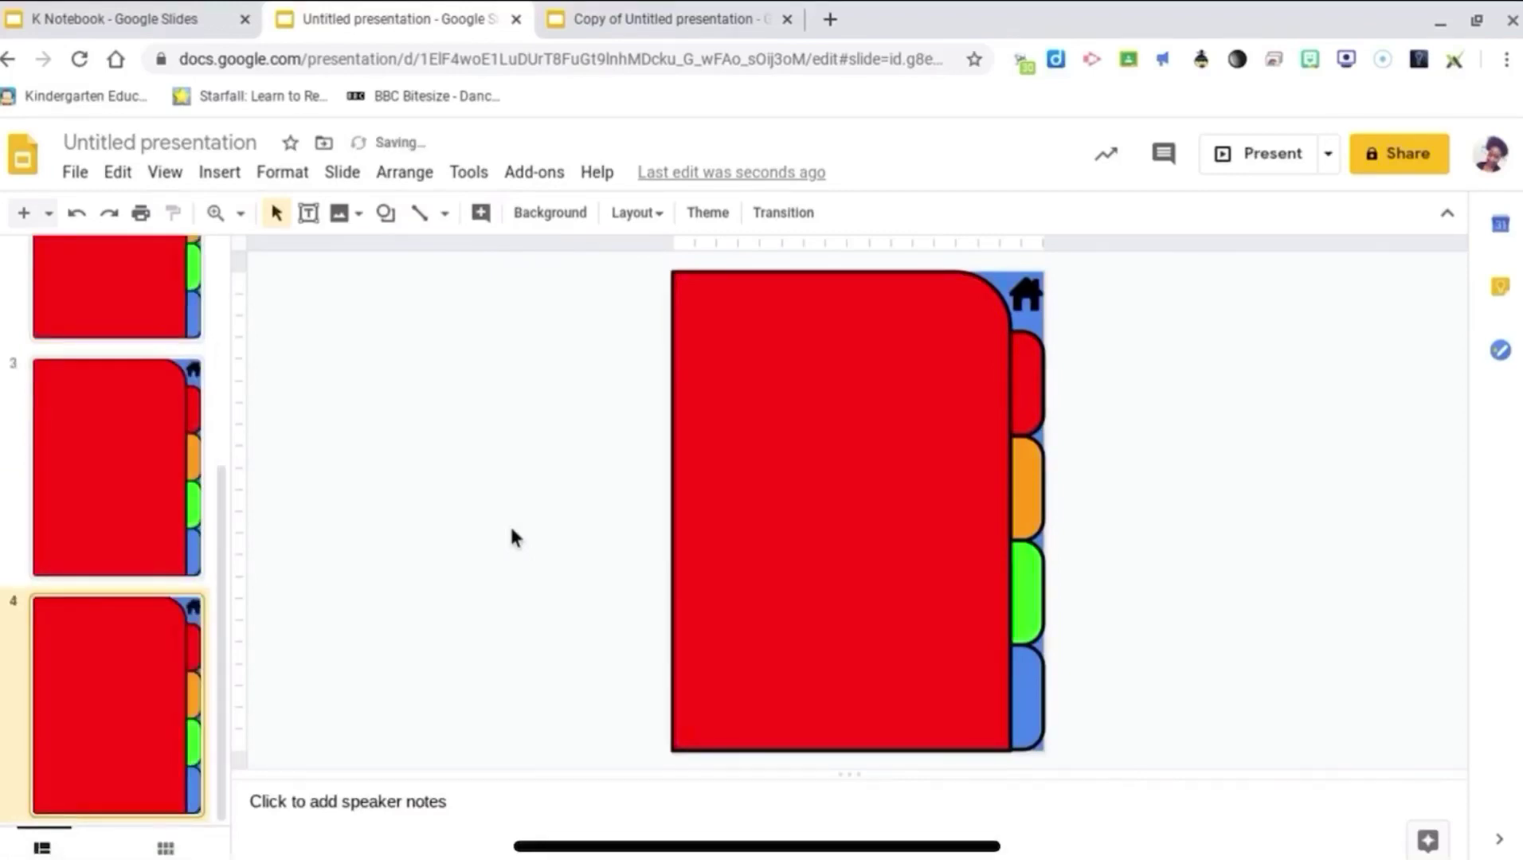
pyautogui.hotkey('ctrl', 'v')
# Step: Fill the big page shape blue on slide 5, green on slide 4 and orange on slide 3
pyautogui.click(755, 507)
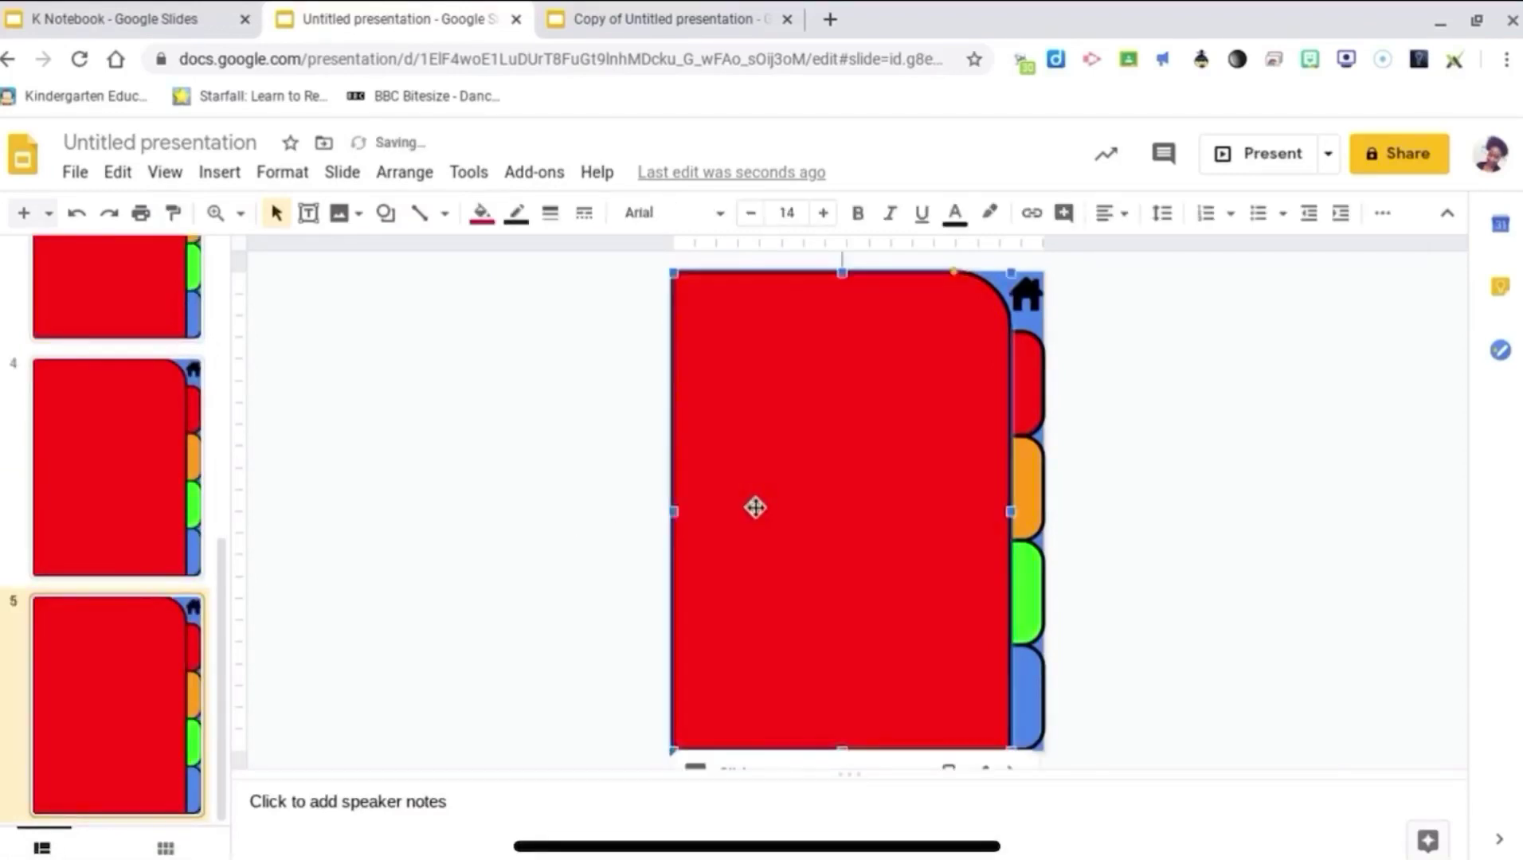
pyautogui.click(483, 209)
pyautogui.click(643, 373)
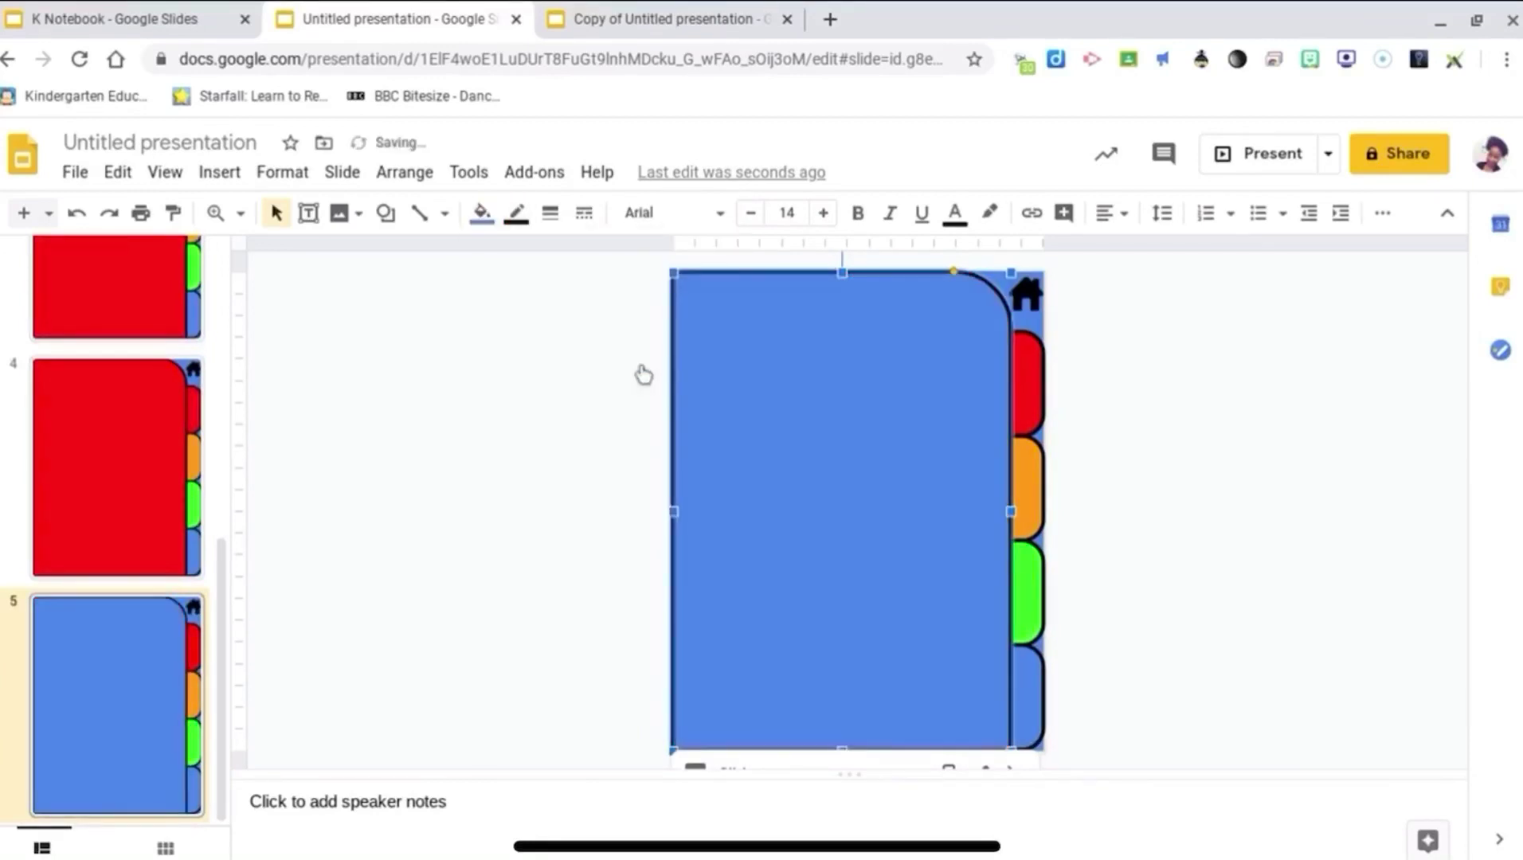
pyautogui.press('pageup')
pyautogui.click(744, 488)
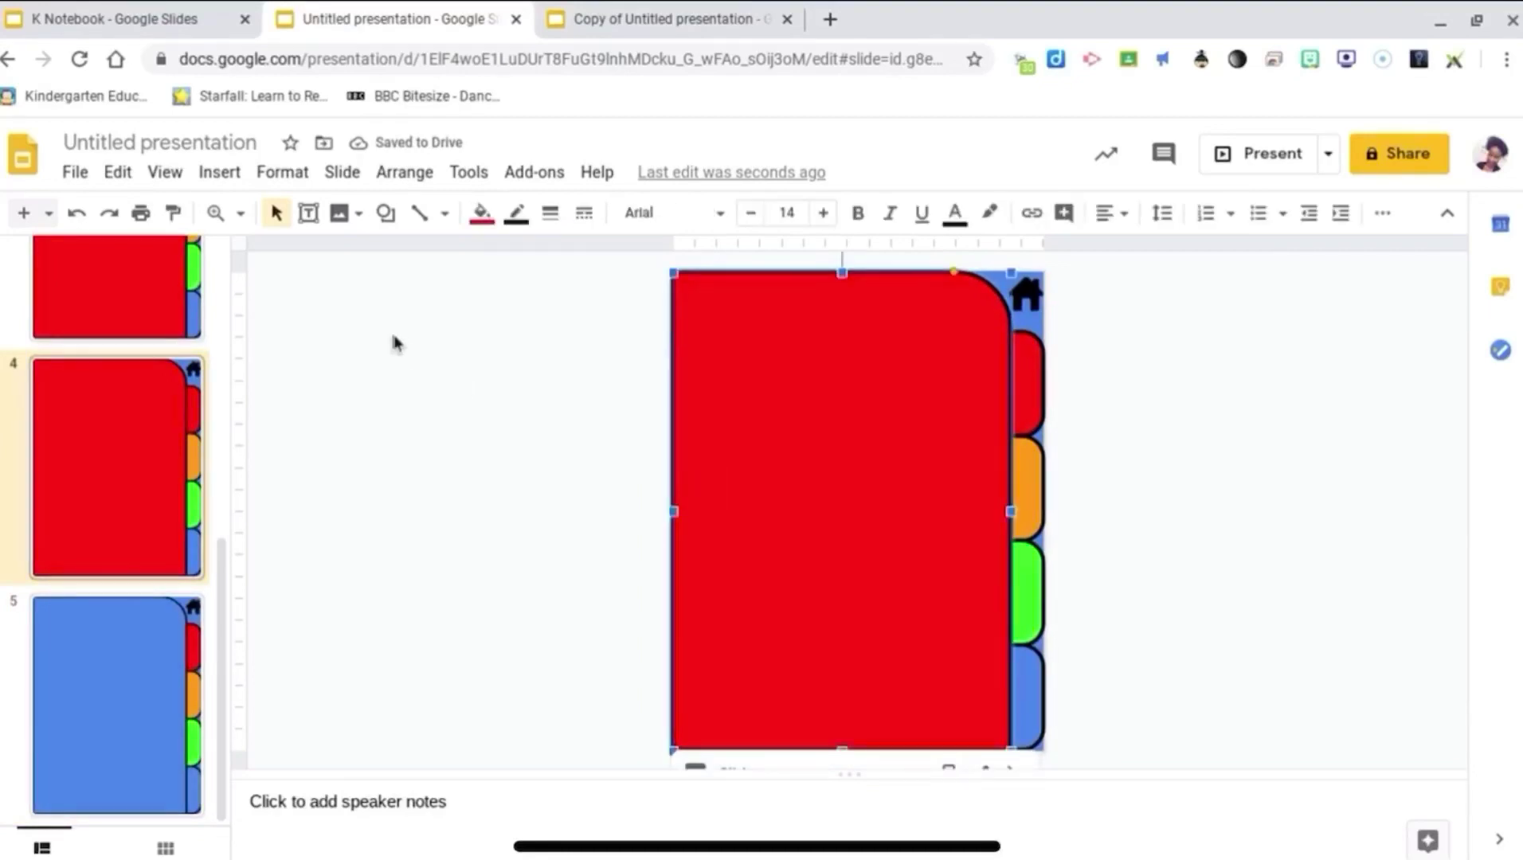
pyautogui.click(481, 215)
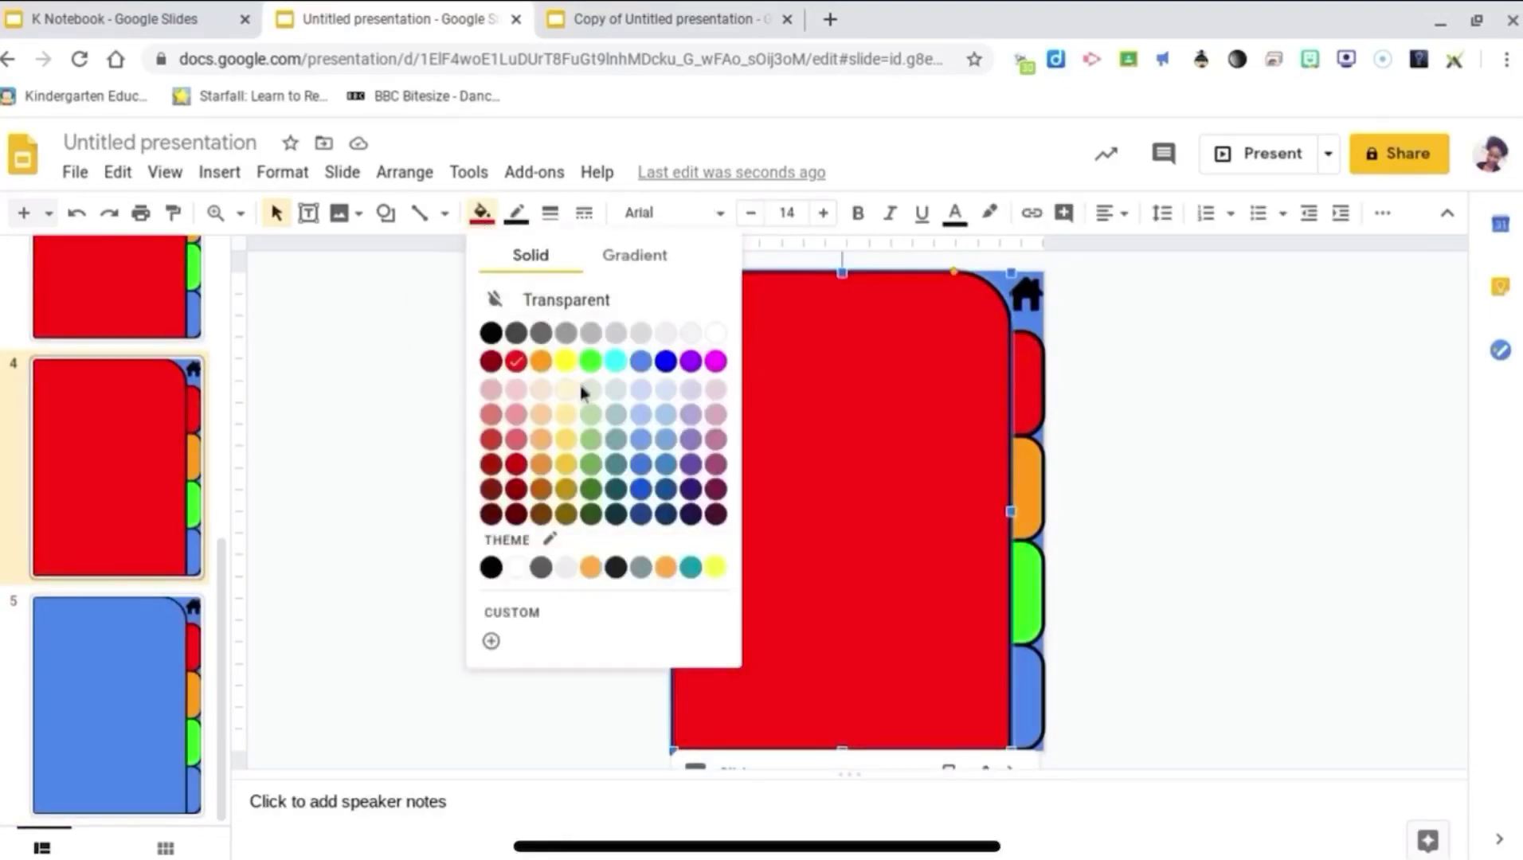
pyautogui.click(590, 362)
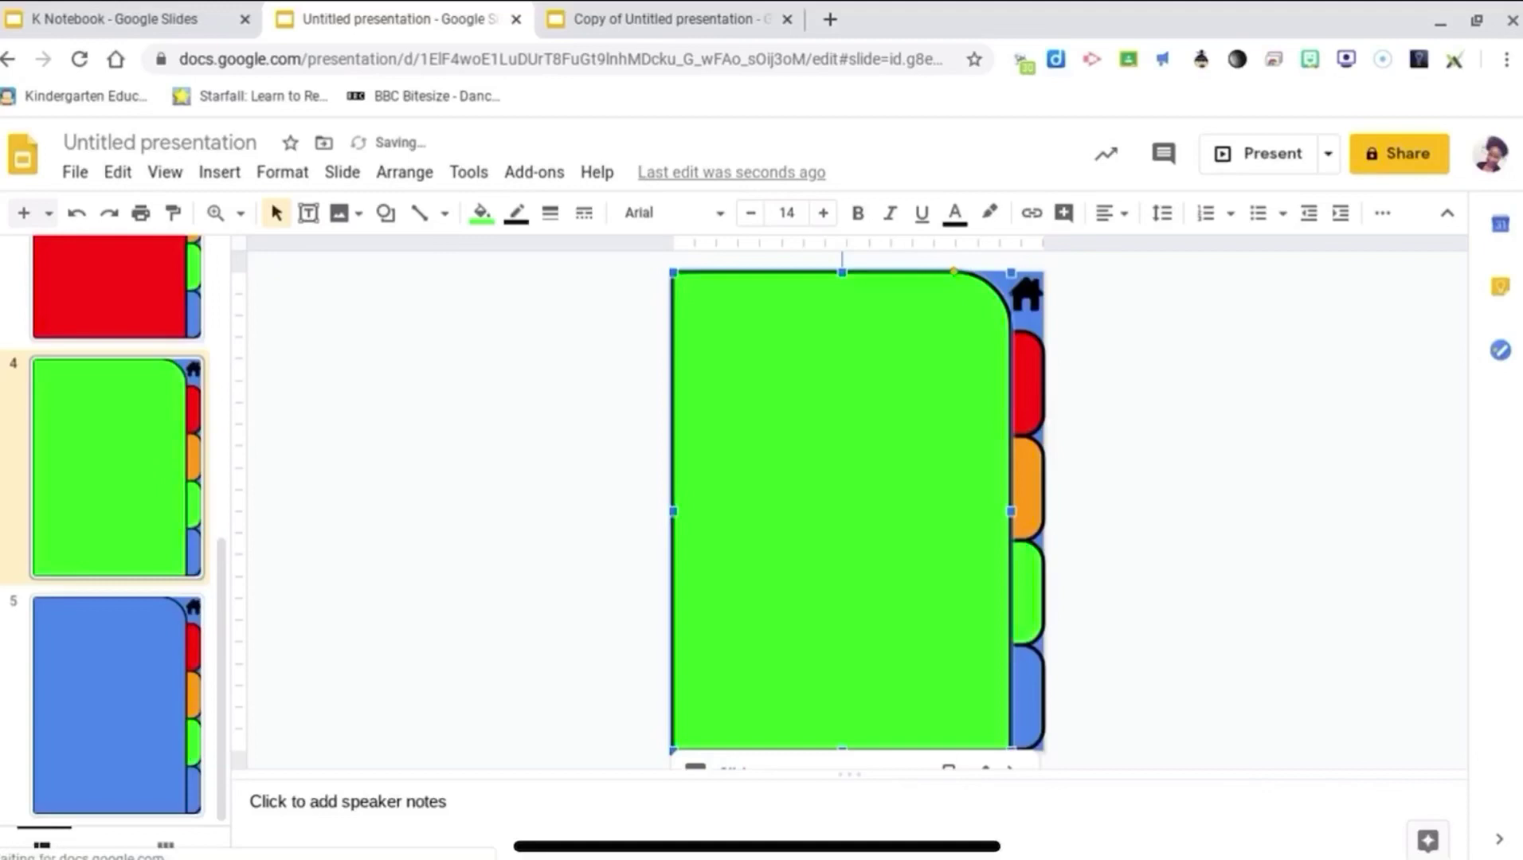
pyautogui.press('pageup')
pyautogui.click(800, 426)
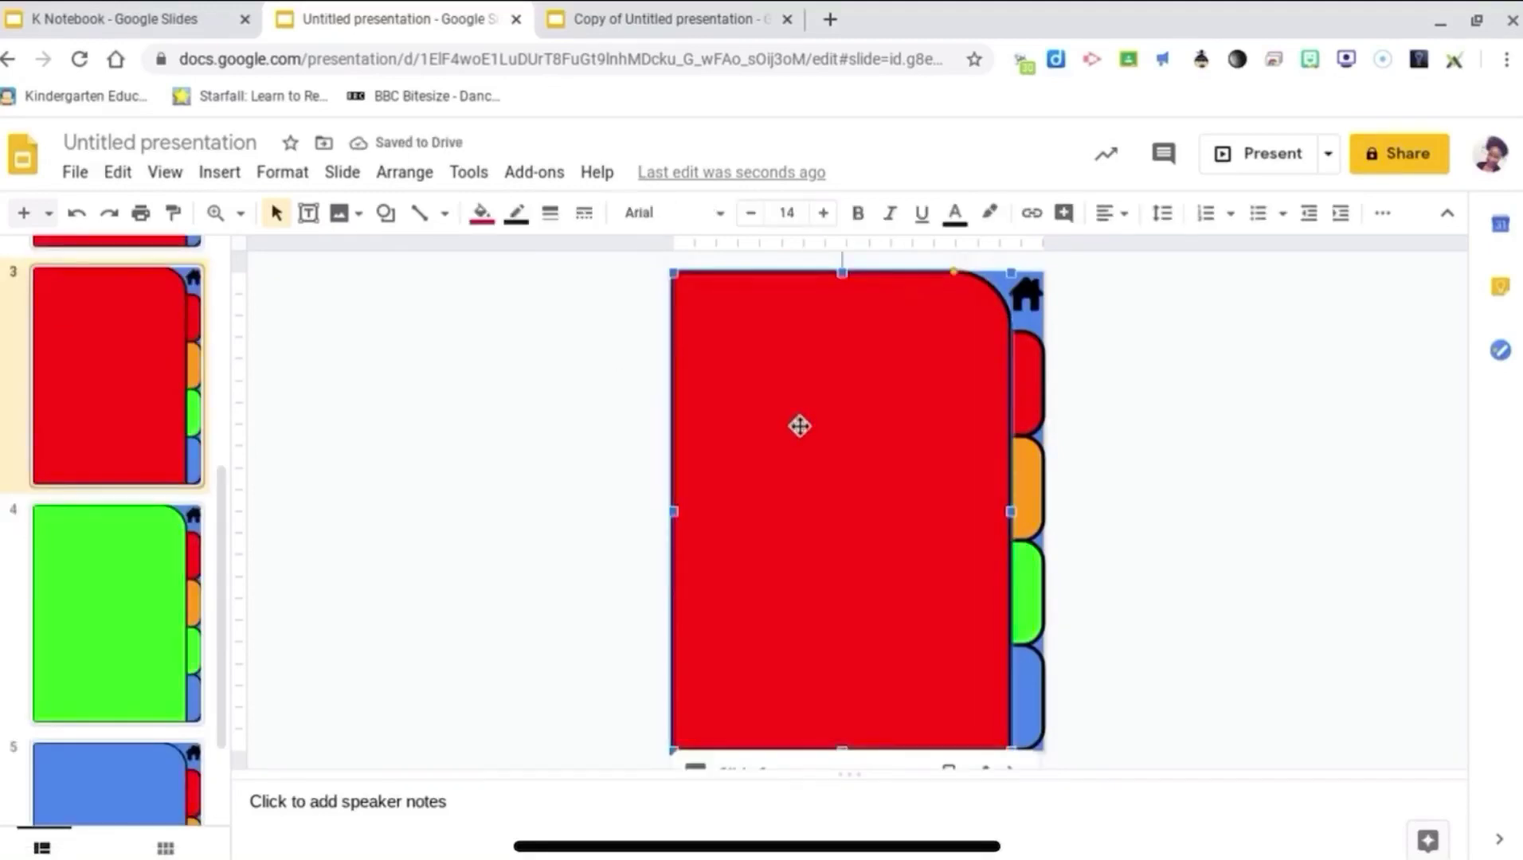
pyautogui.click(481, 213)
pyautogui.click(542, 362)
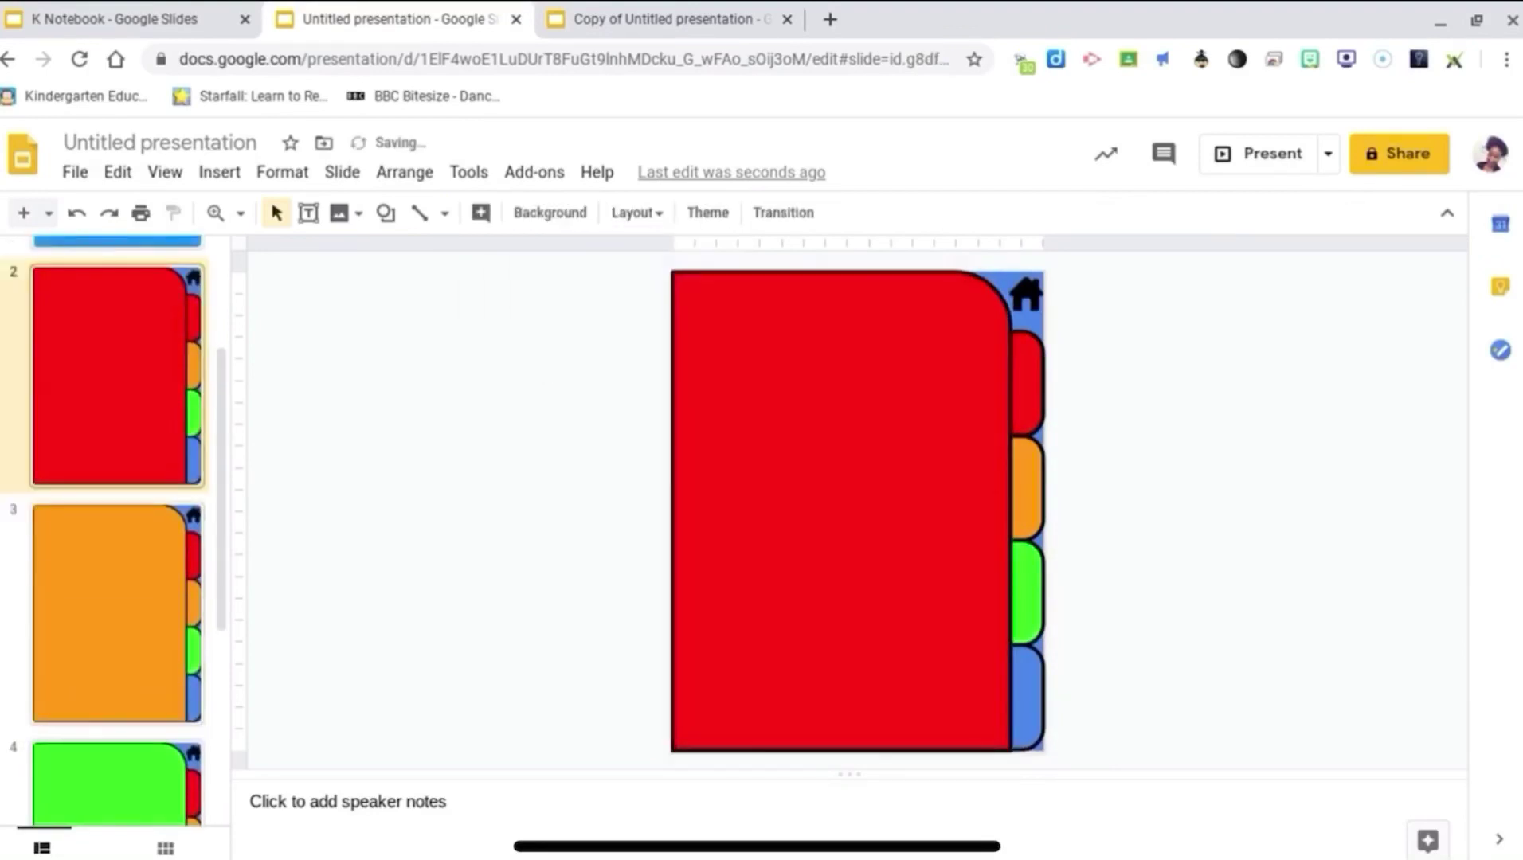
# Step: Link slide 2's orange tab to Slide 3
pyautogui.press('pageup')
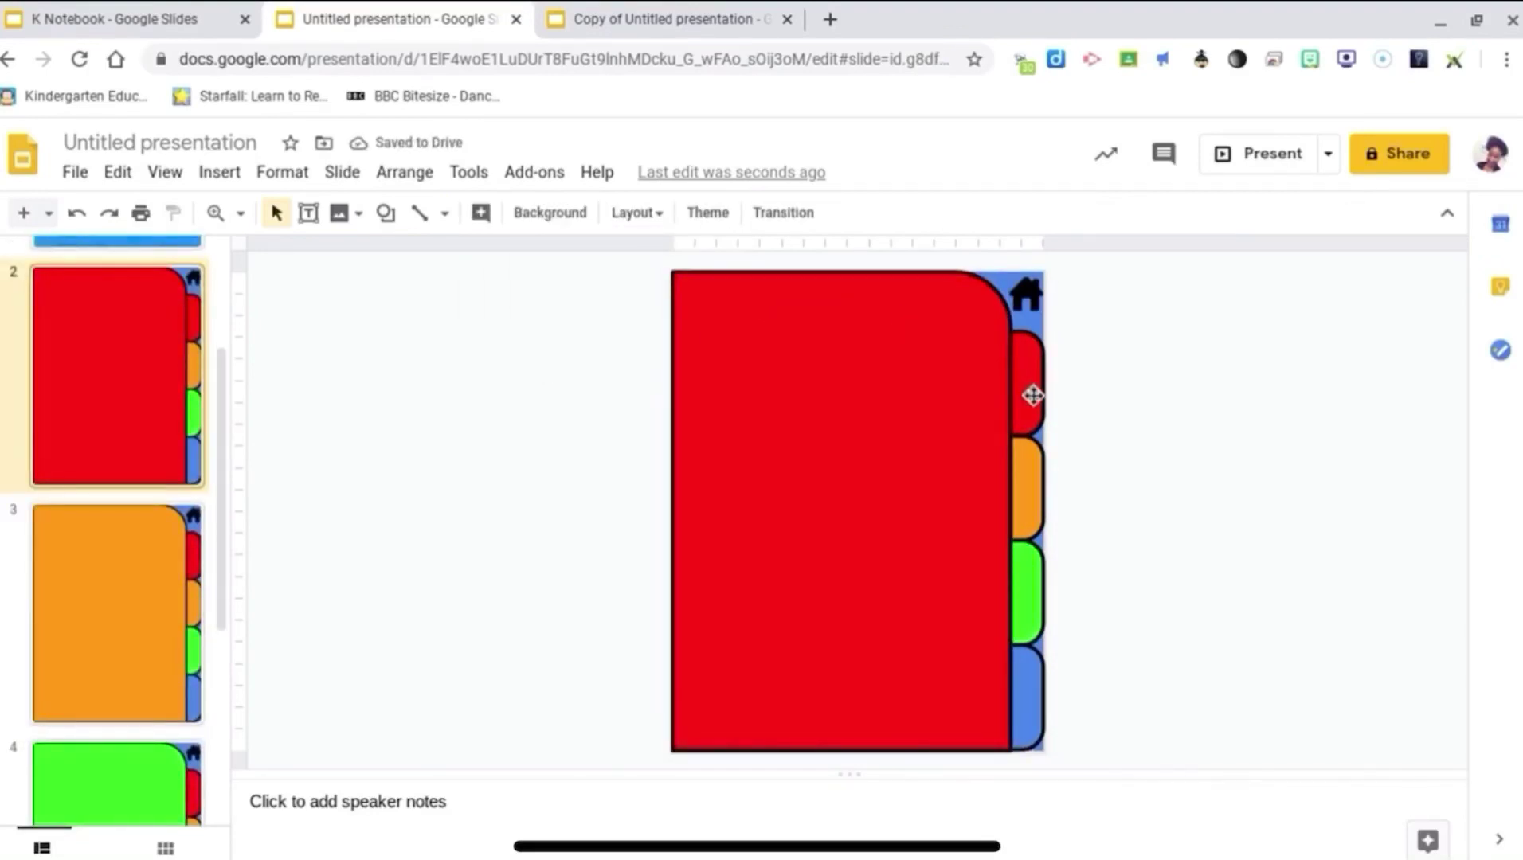
pyautogui.click(1034, 461)
pyautogui.rightClick(1034, 462)
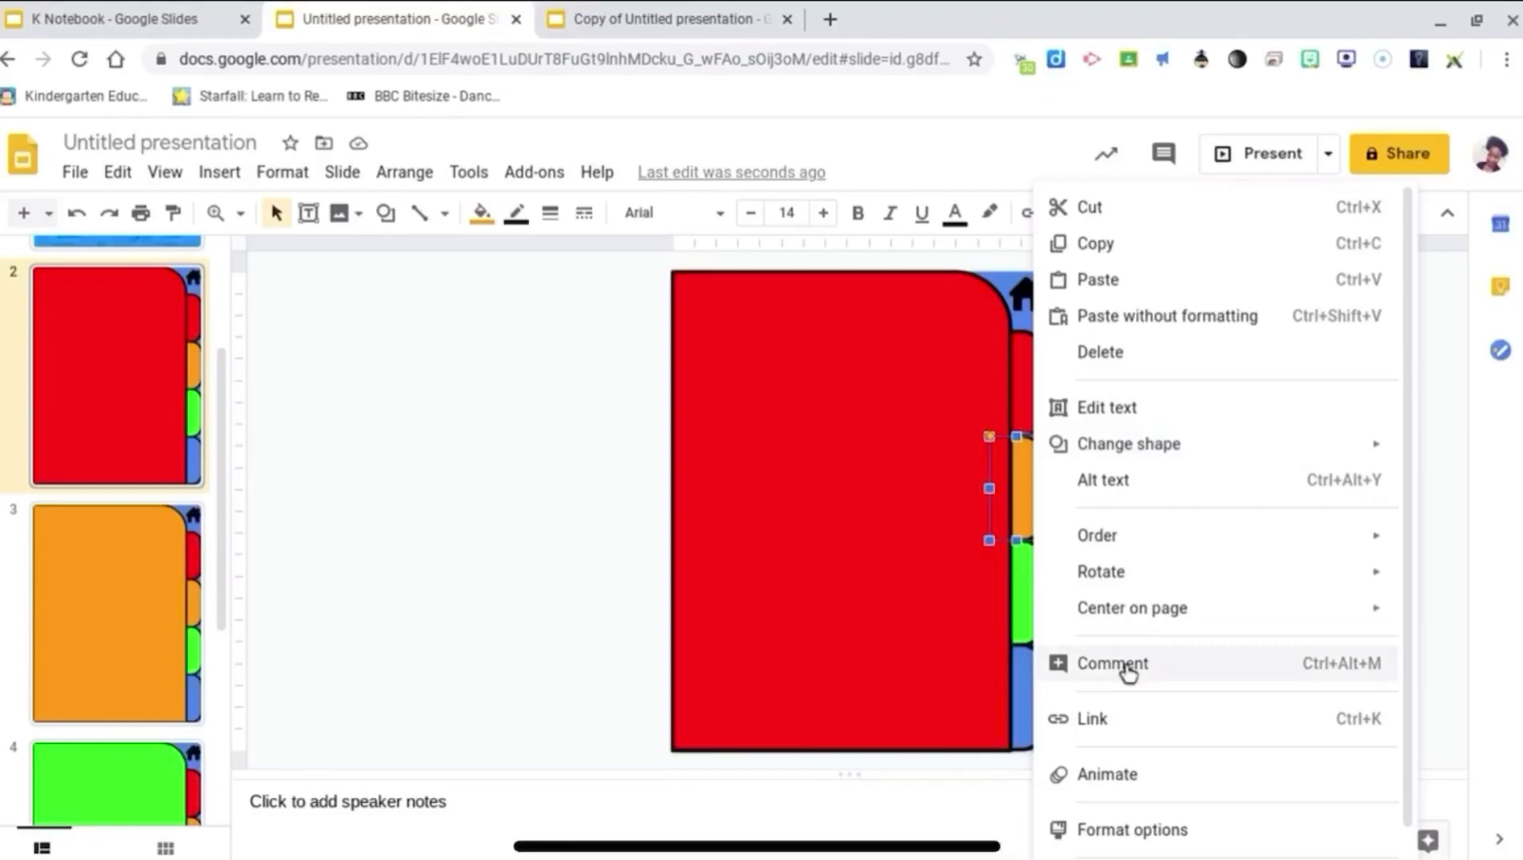
pyautogui.click(1139, 719)
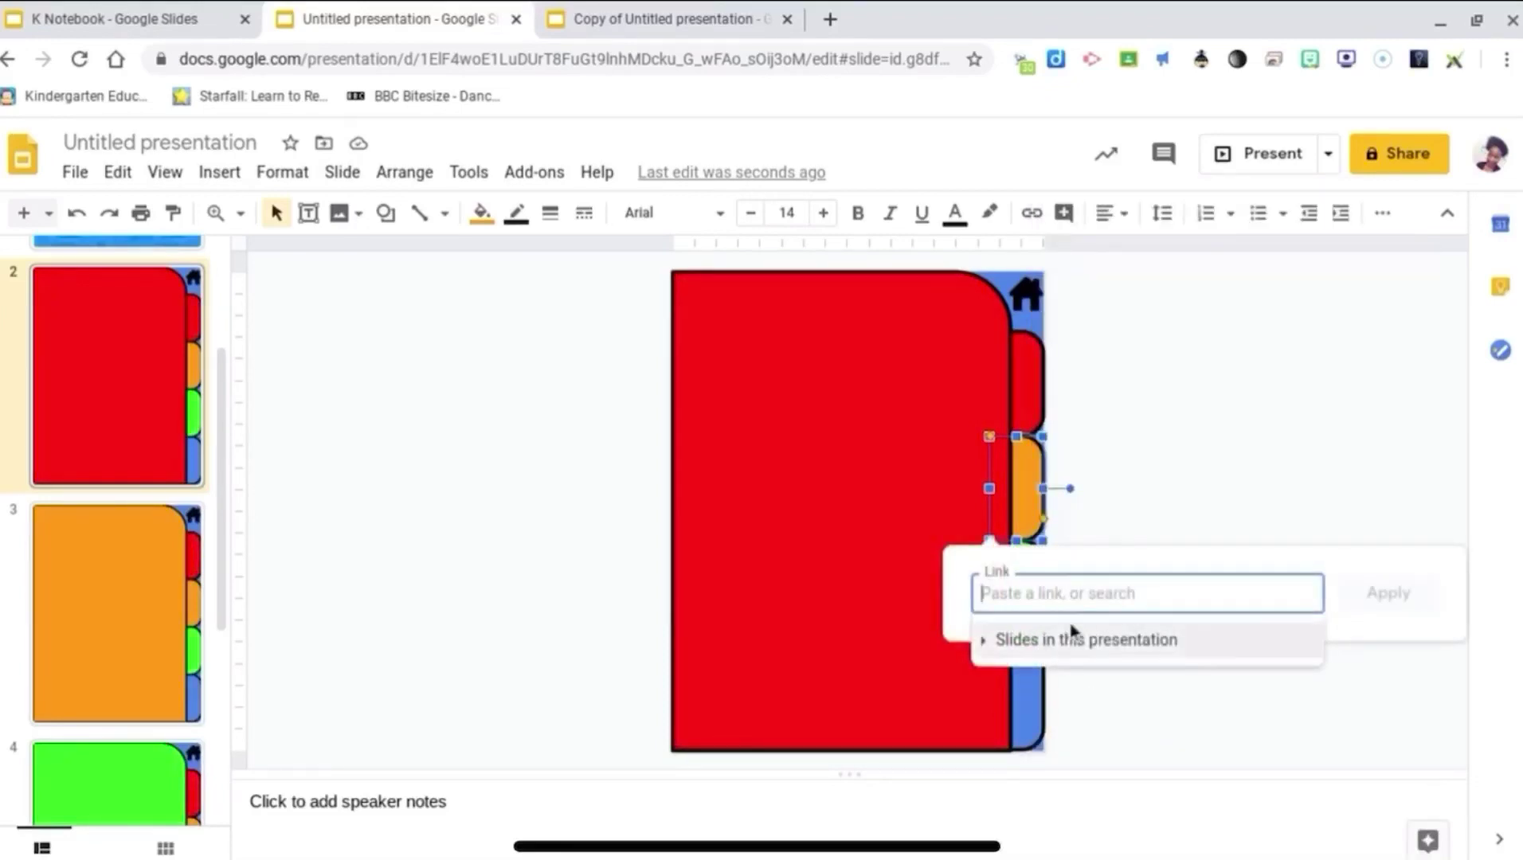
pyautogui.click(1067, 640)
pyautogui.scroll(-3, 1071, 635)
pyautogui.click(1061, 746)
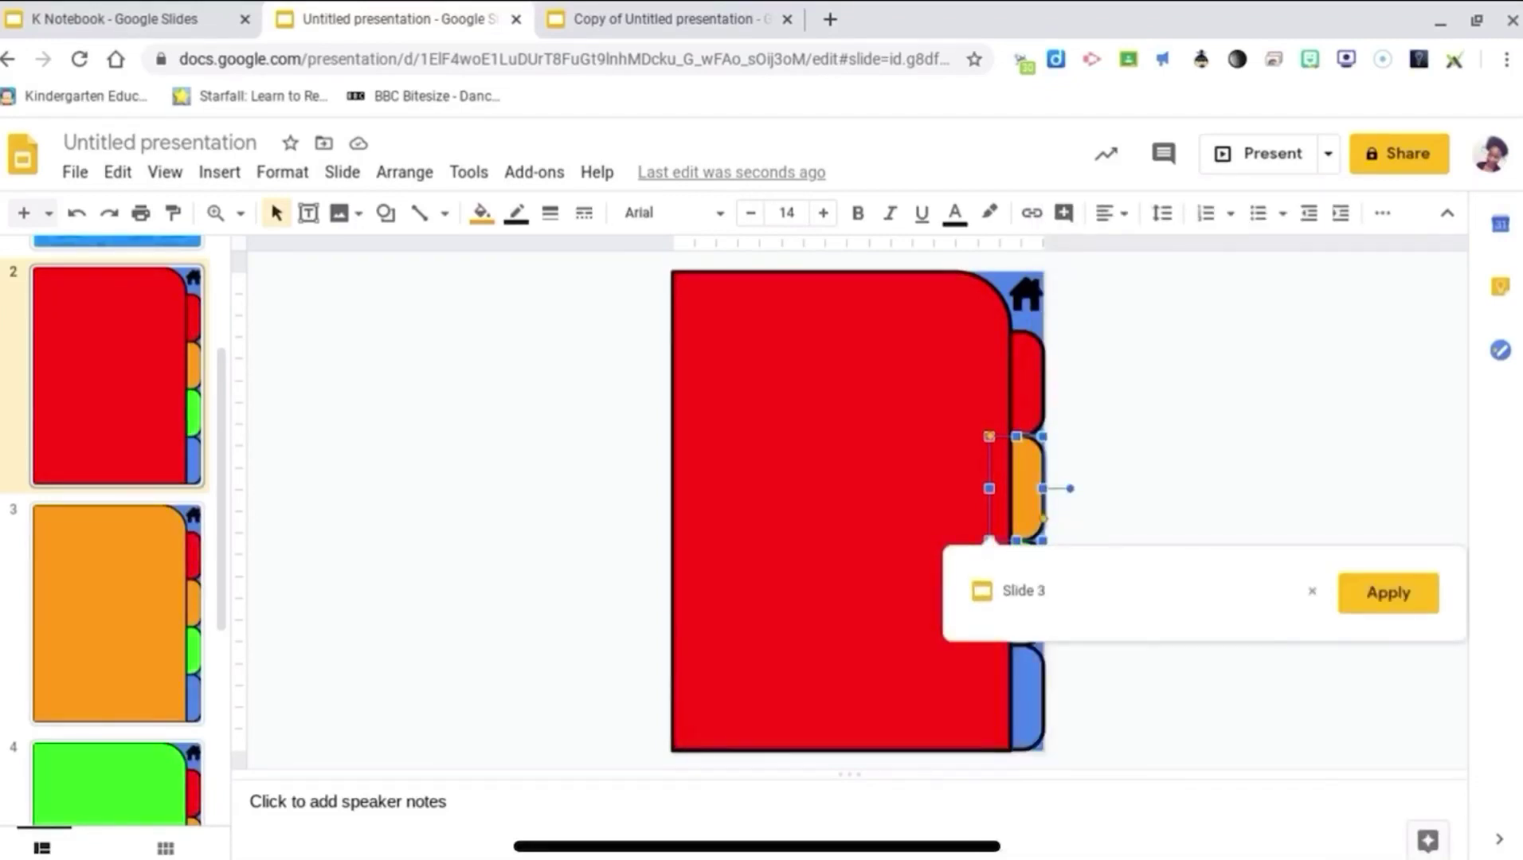
pyautogui.click(1387, 593)
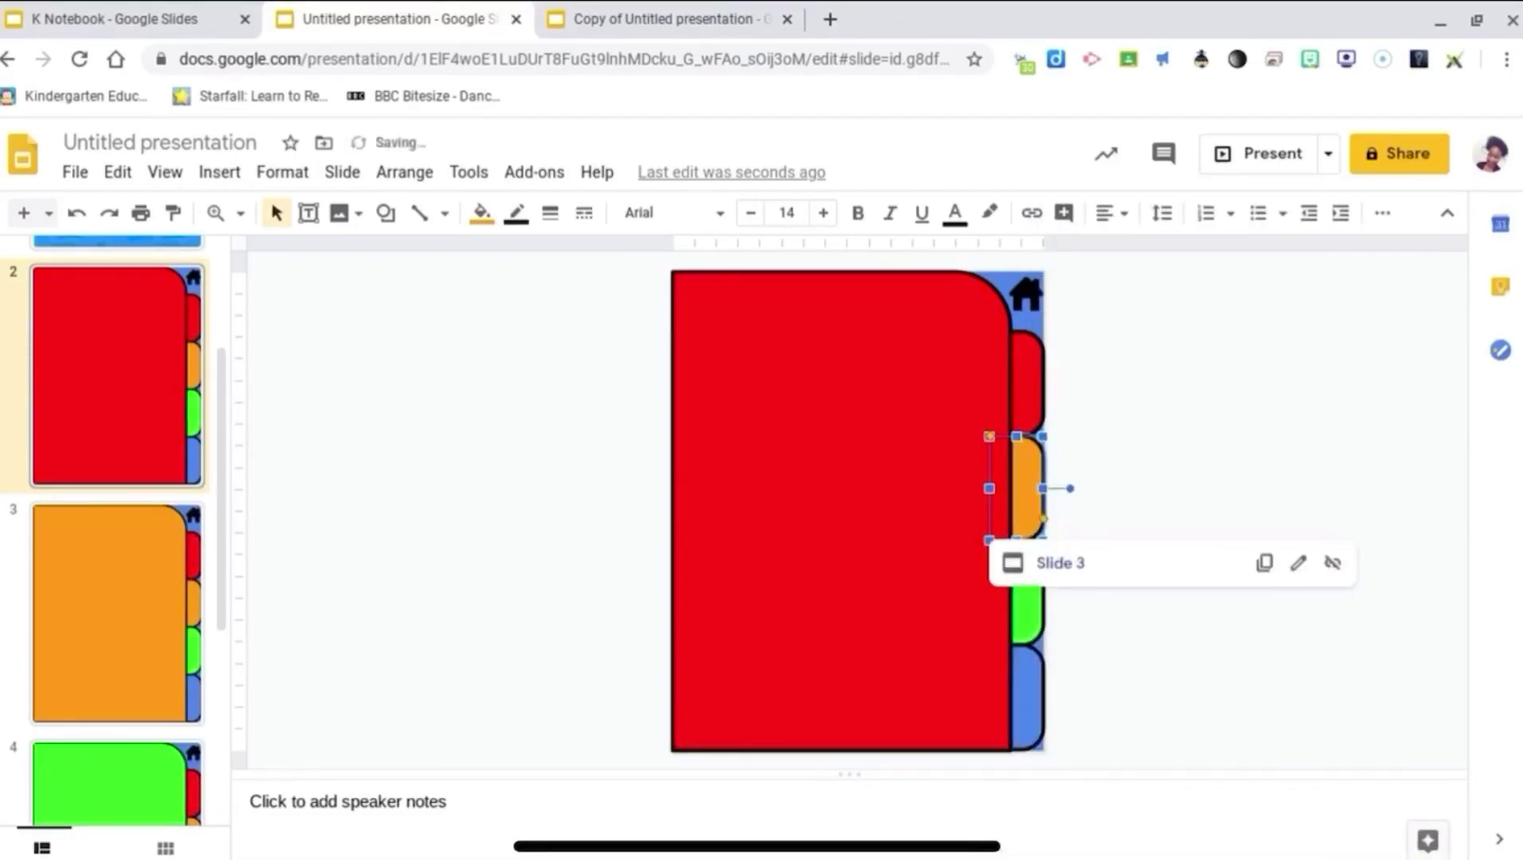
# Step: Start a link on slide 2's green tab, then cancel it without choosing a target
pyautogui.click(1034, 599)
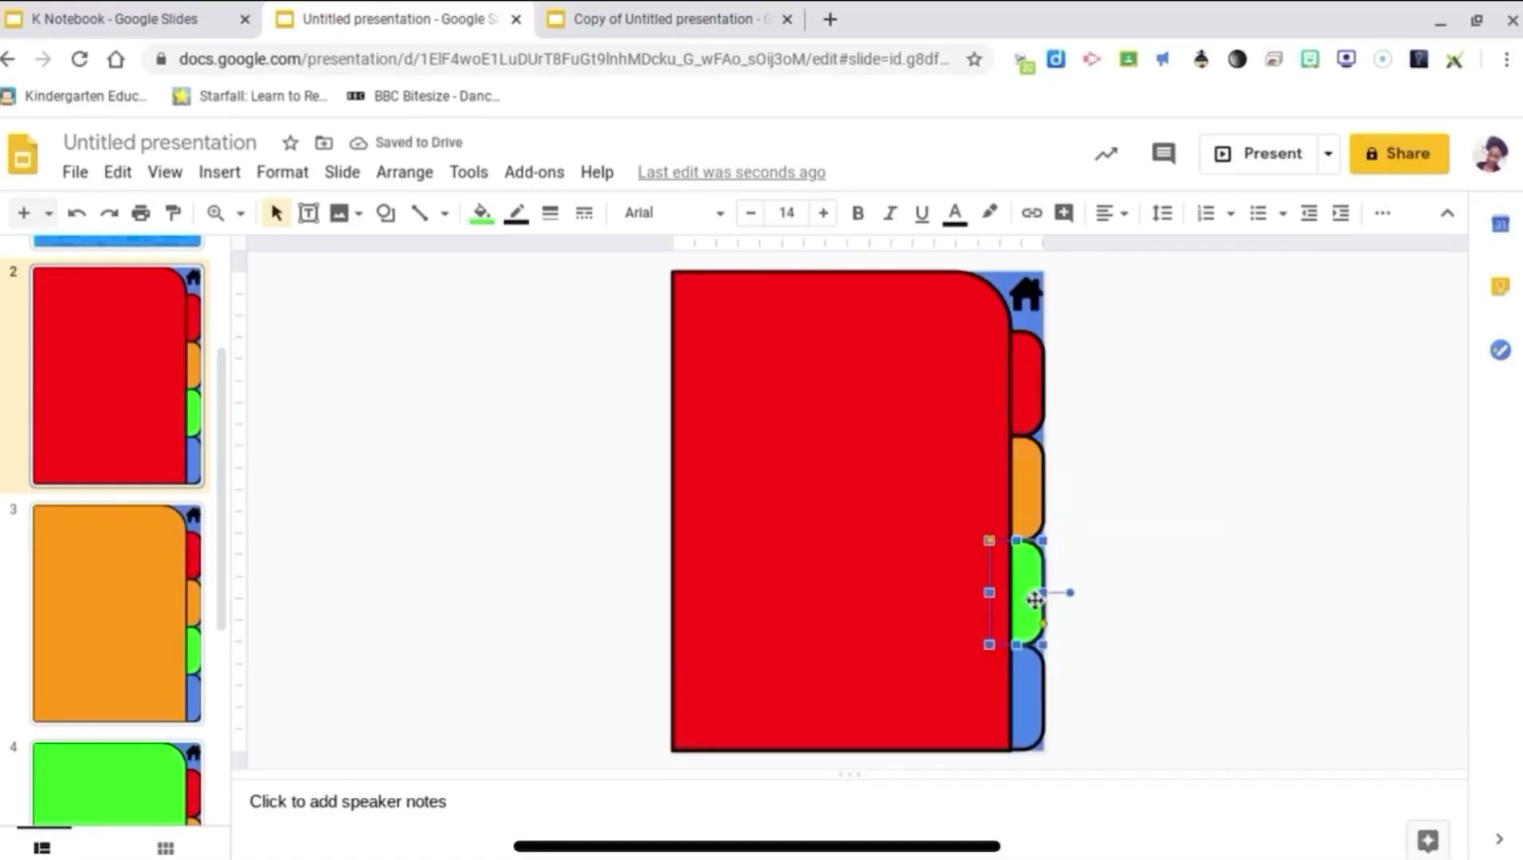
pyautogui.rightClick(1036, 602)
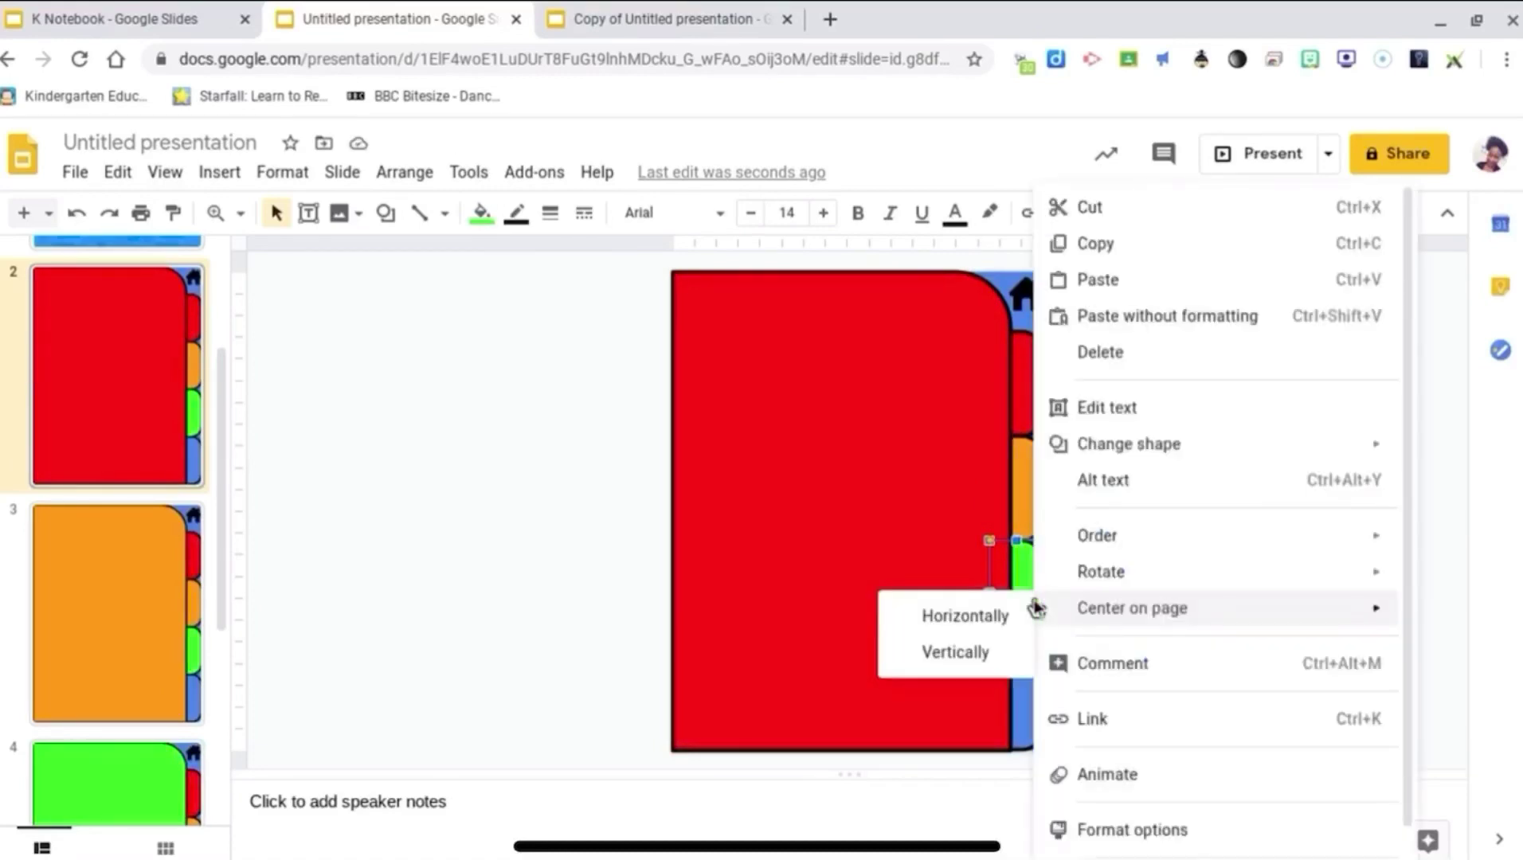
pyautogui.click(1097, 716)
pyautogui.click(1085, 744)
pyautogui.scroll(-2, 1147, 796)
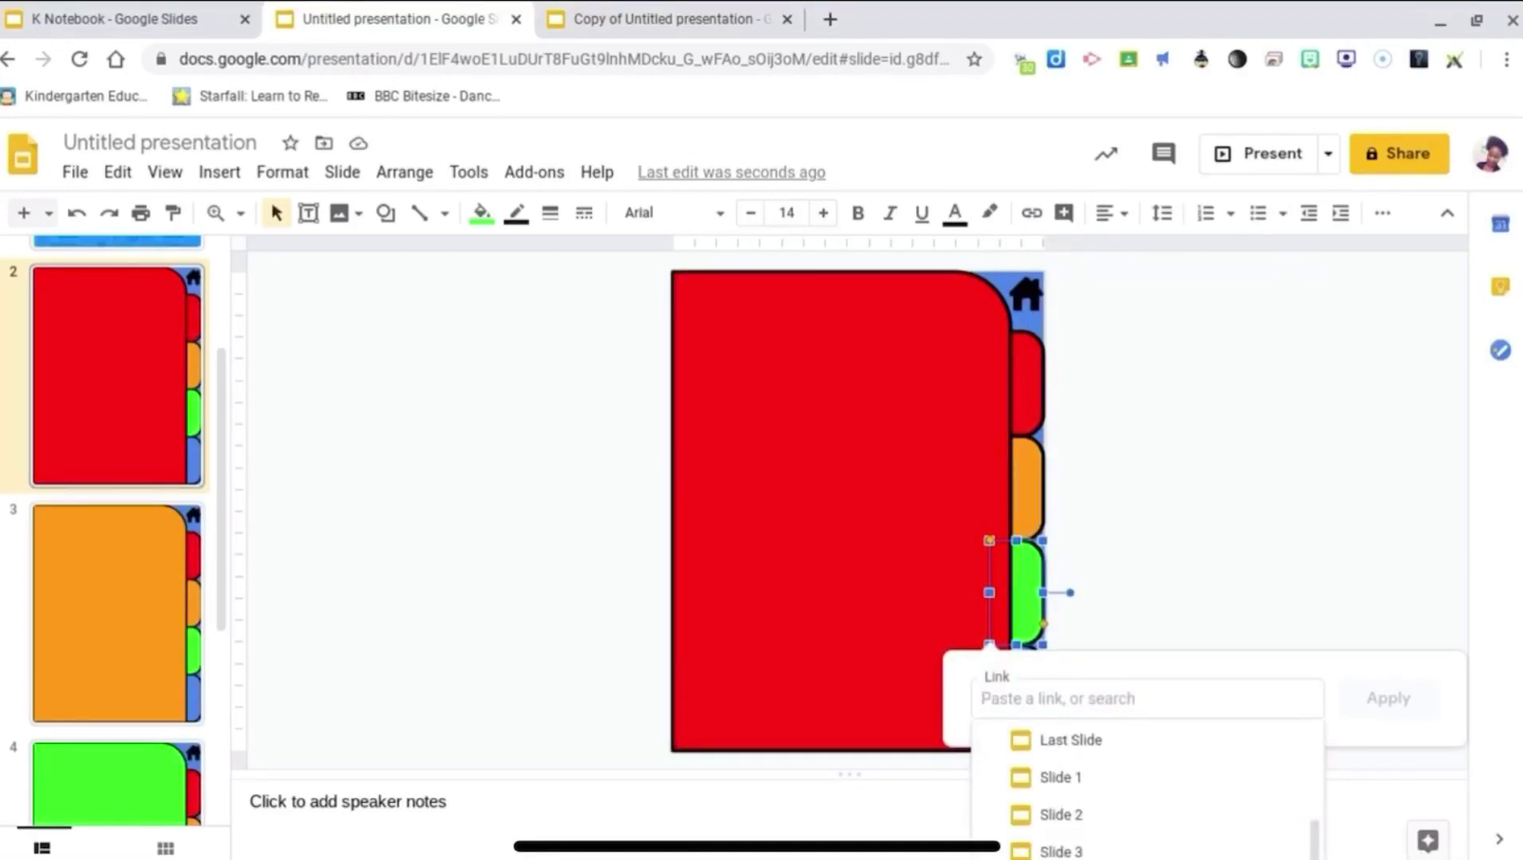
pyautogui.press('Escape')
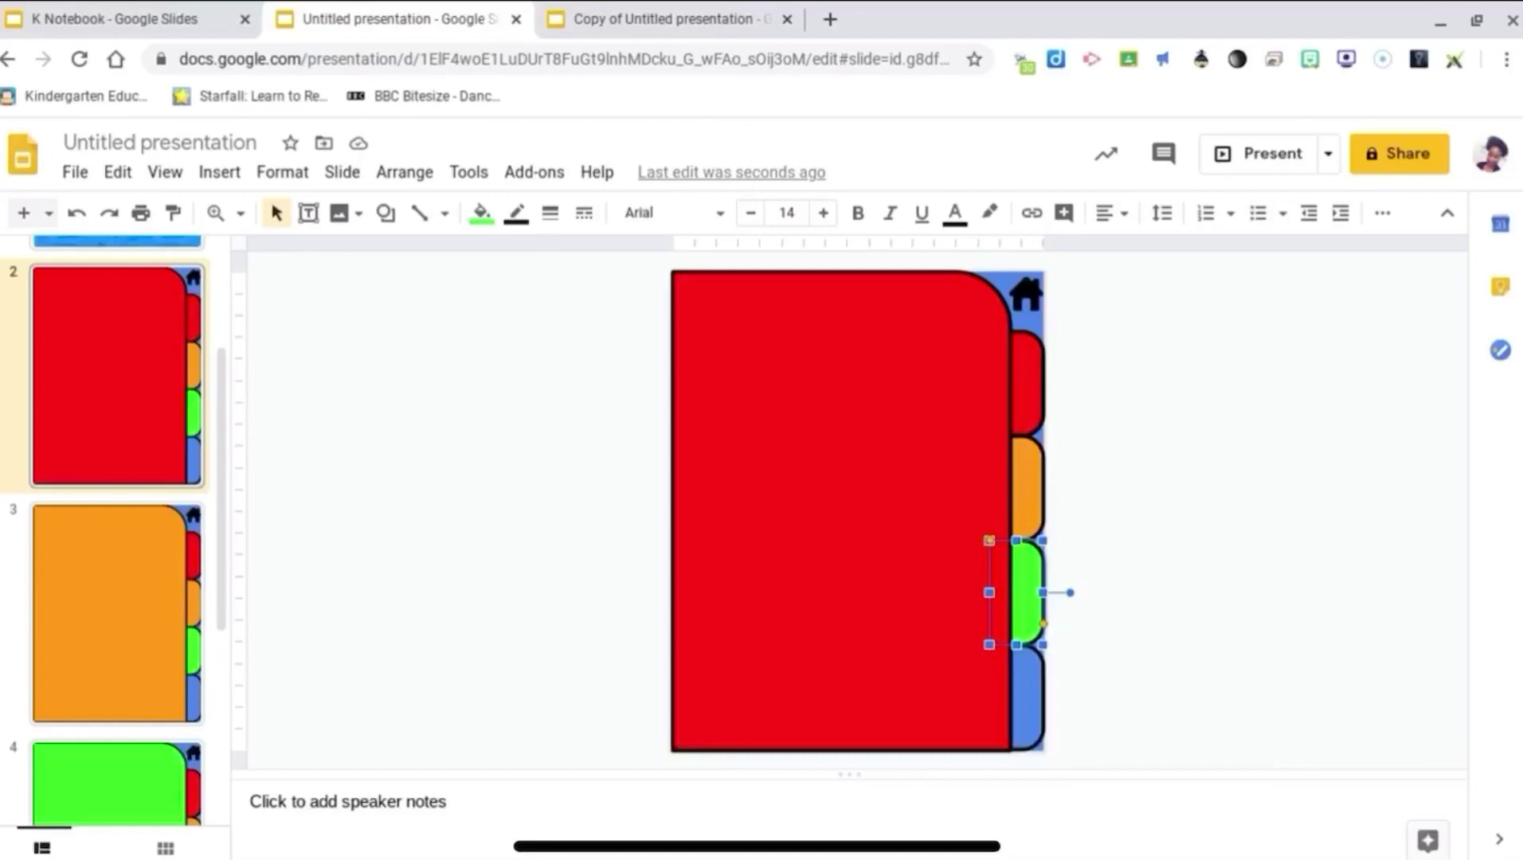
# Step: Link slide 2's green tab to slide 4 by pasting slide 4's web address
pyautogui.click(115, 784)
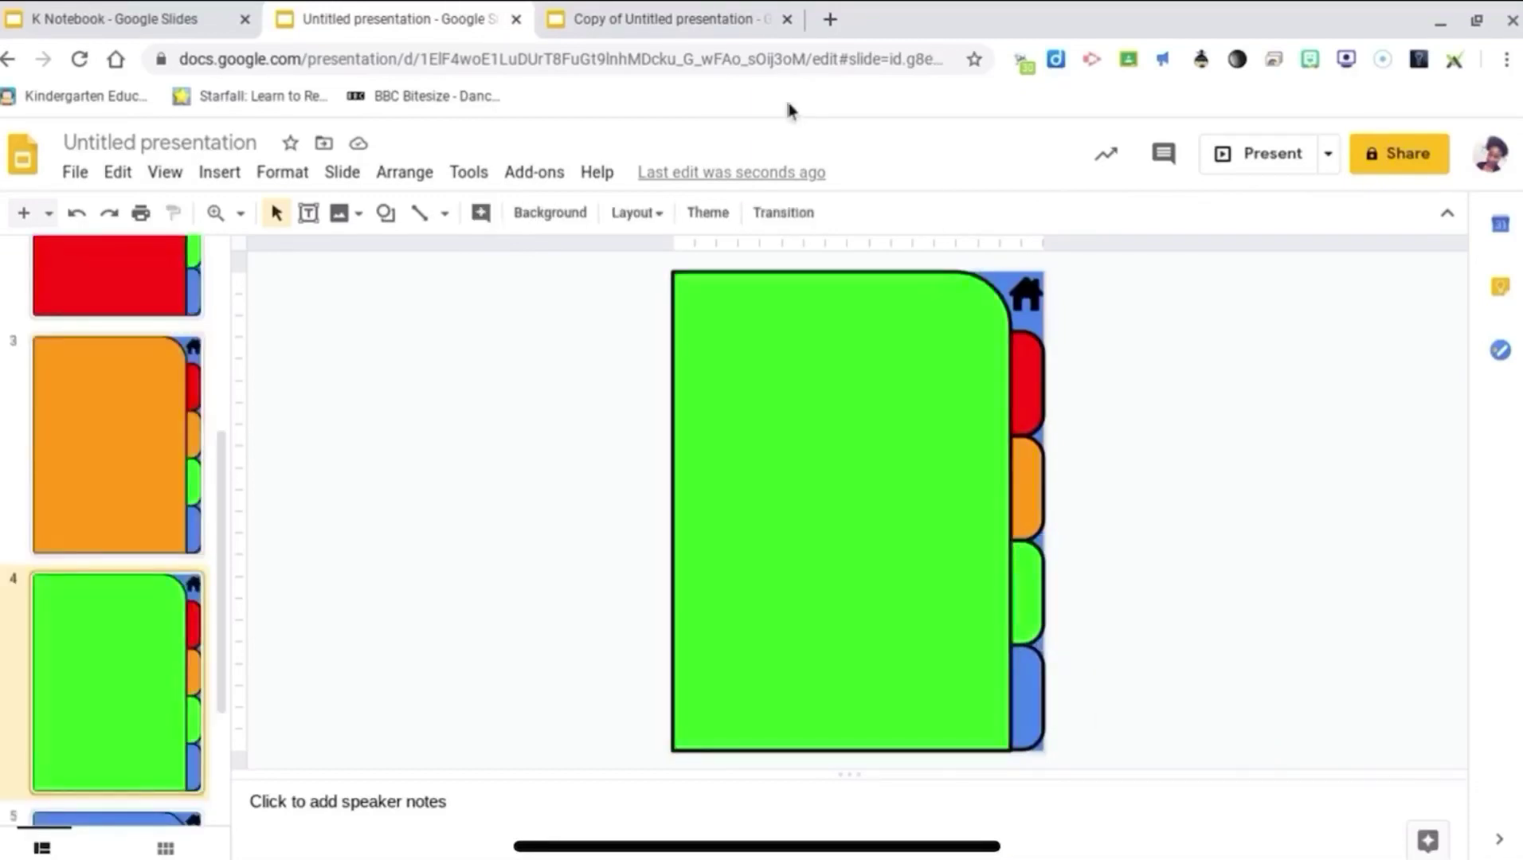
pyautogui.rightClick(778, 68)
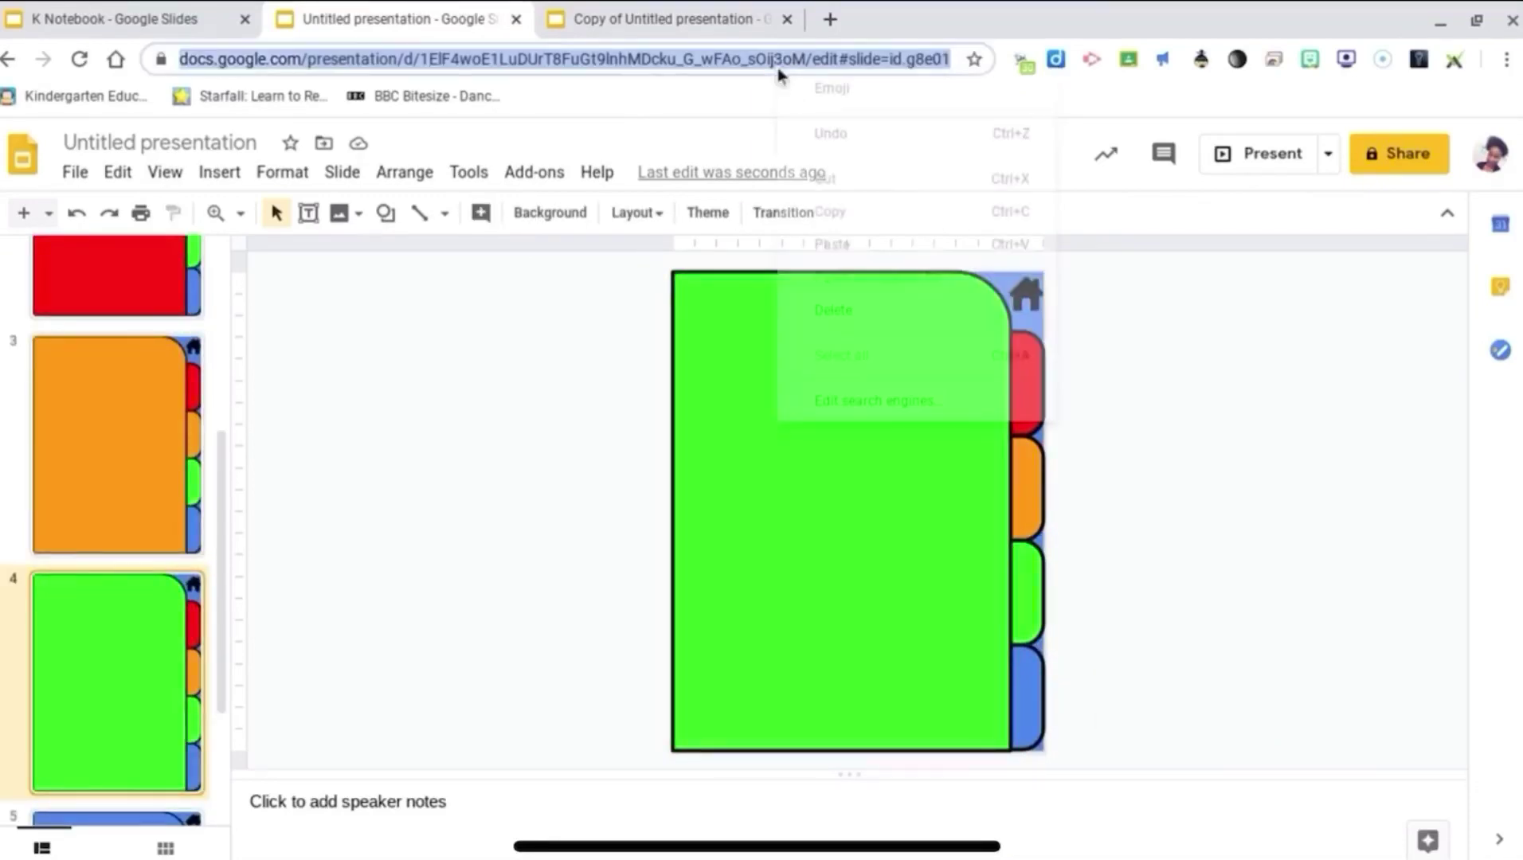
pyautogui.click(872, 222)
pyautogui.hotkey('alt', 'Left')
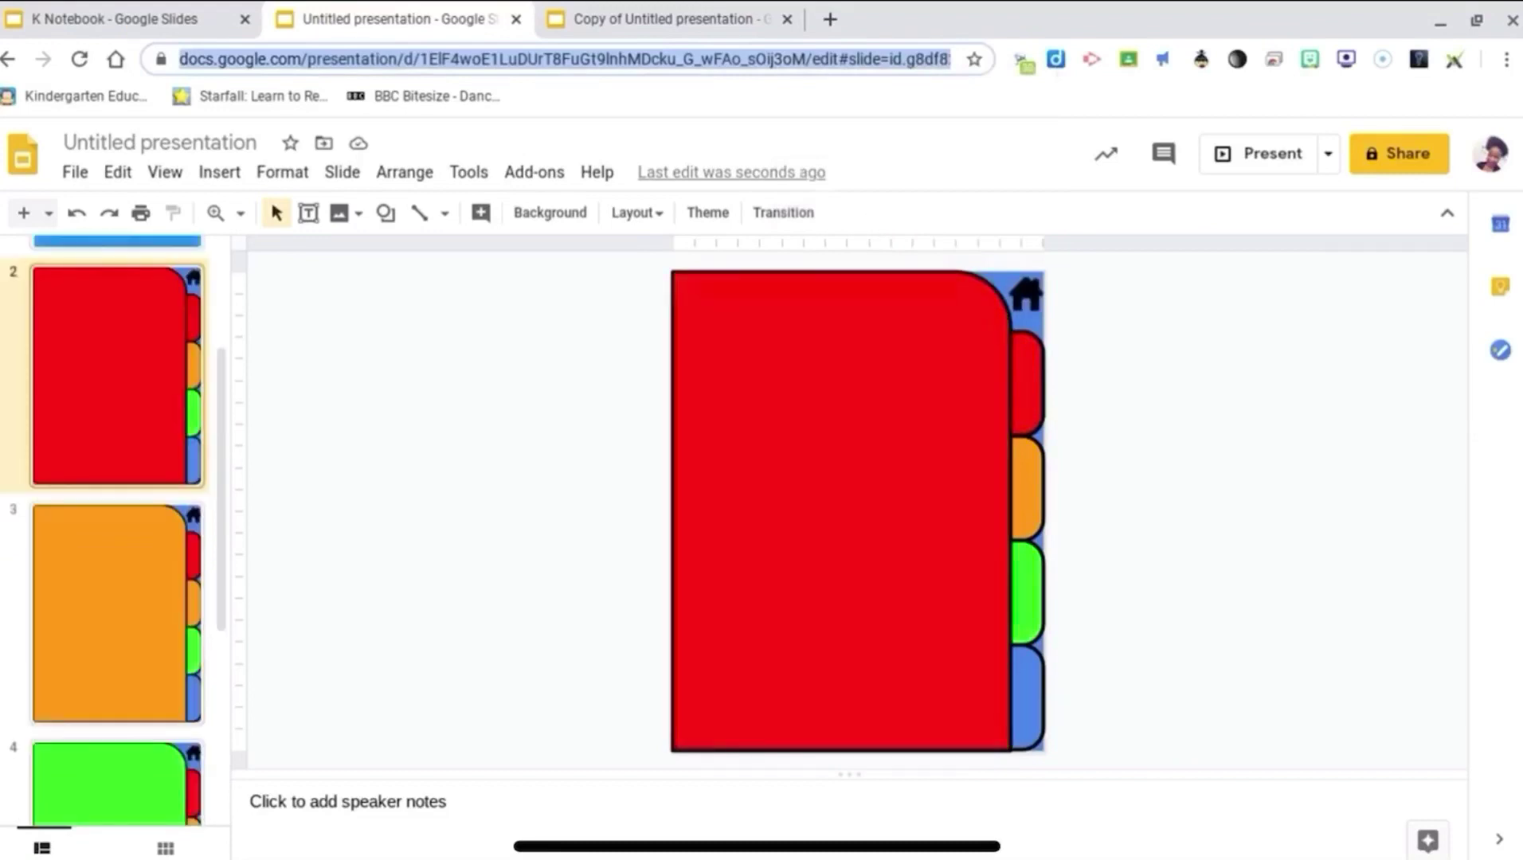
pyautogui.click(1022, 576)
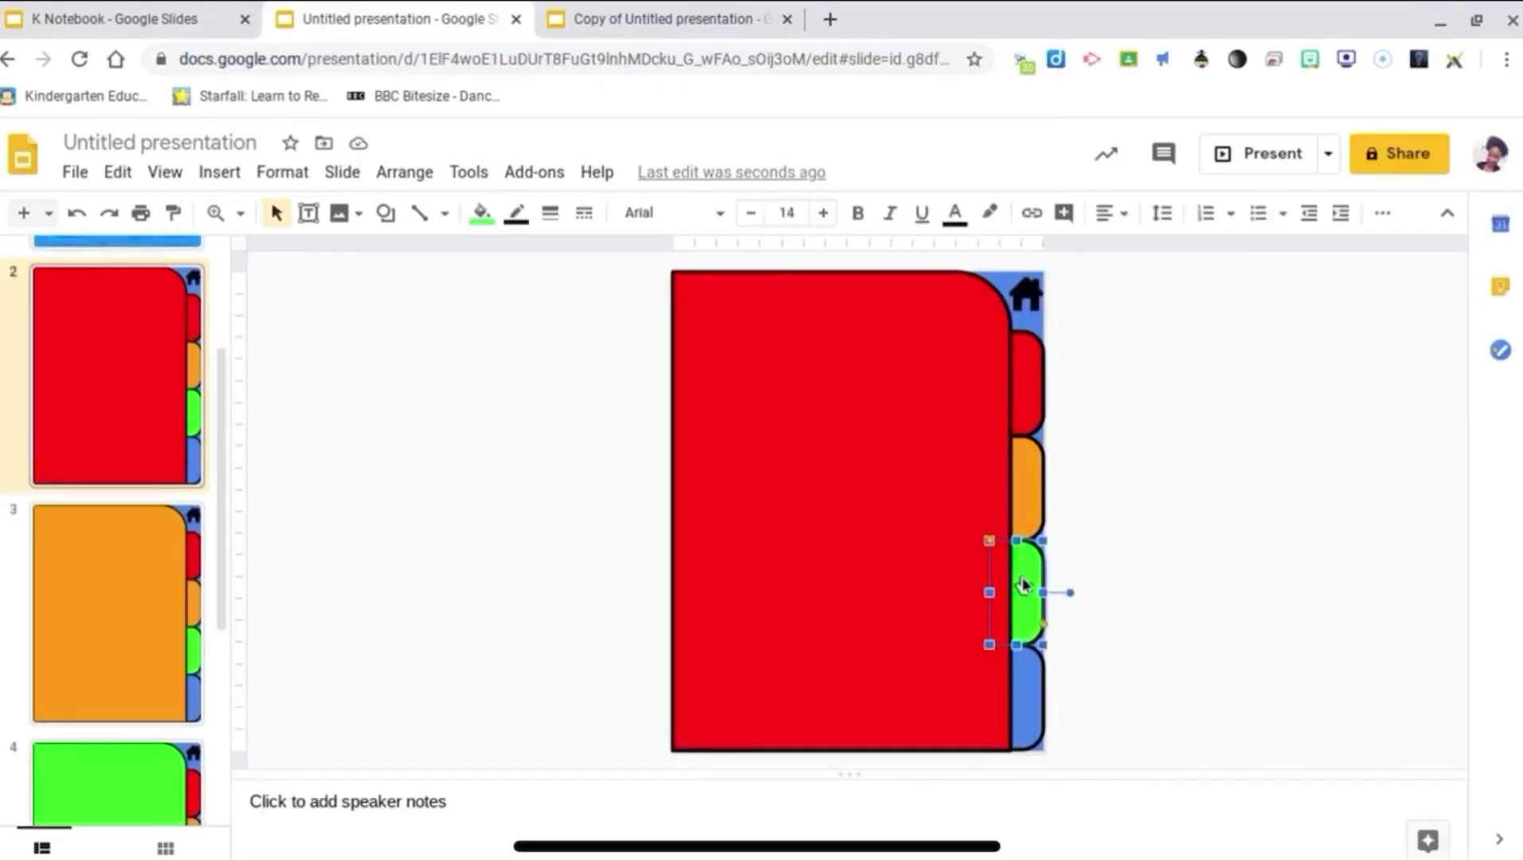
pyautogui.rightClick(1023, 581)
pyautogui.click(1096, 717)
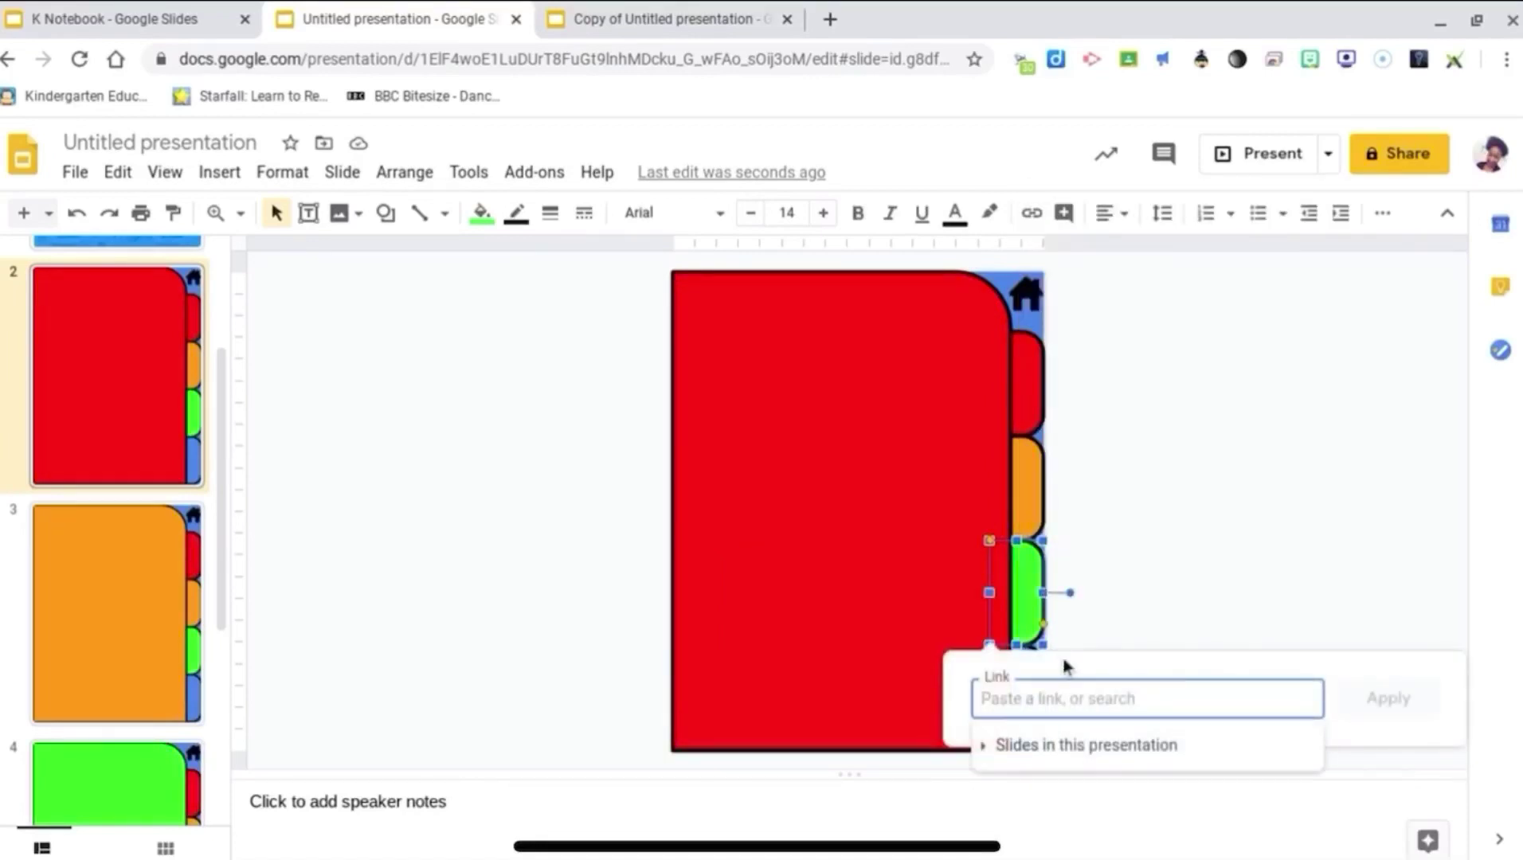
pyautogui.rightClick(1070, 690)
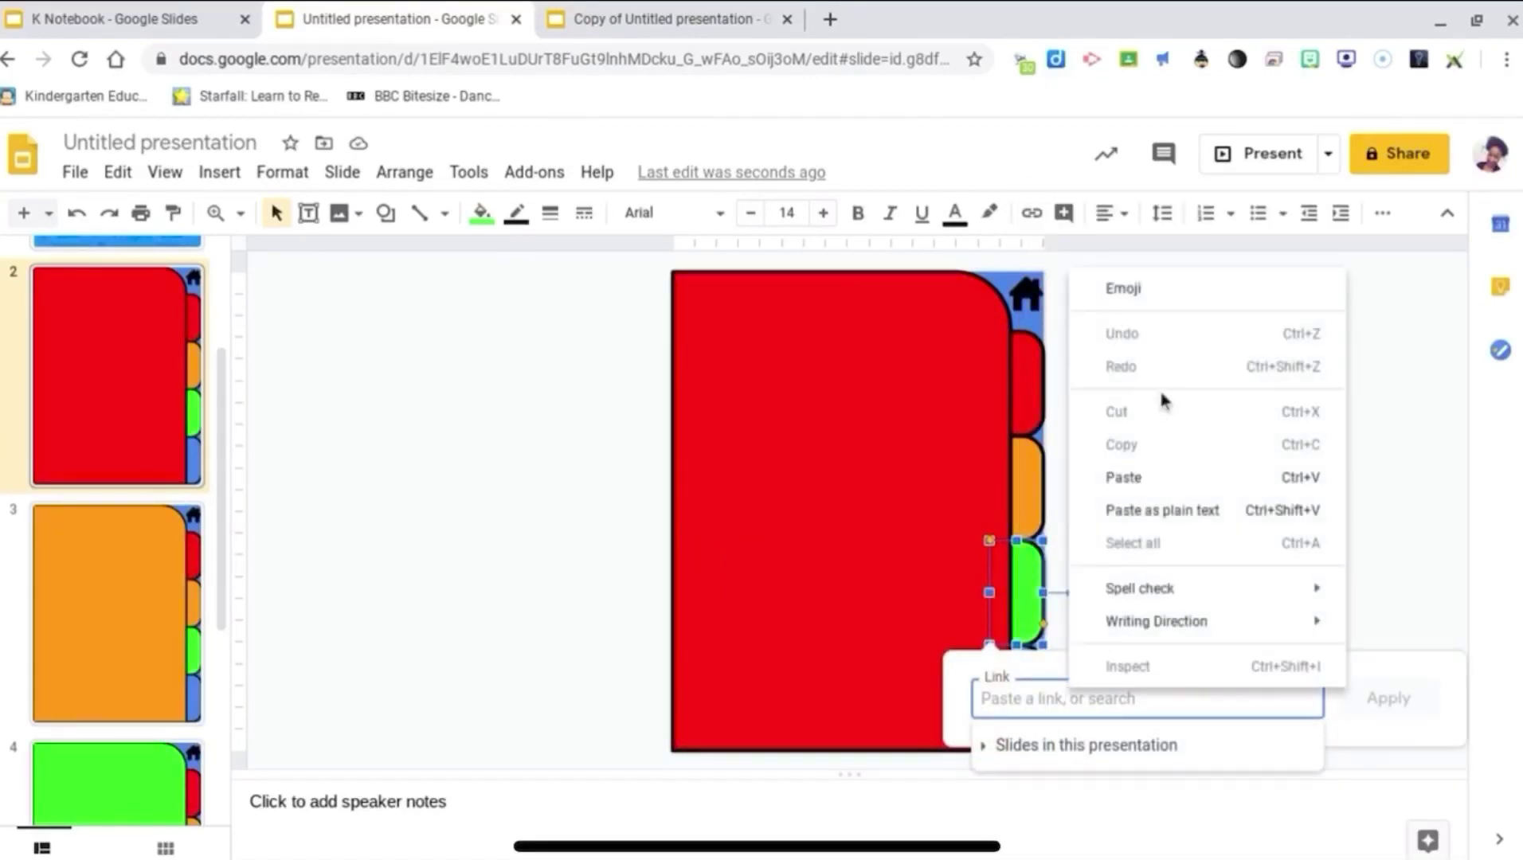
pyautogui.click(1173, 476)
pyautogui.press('Return')
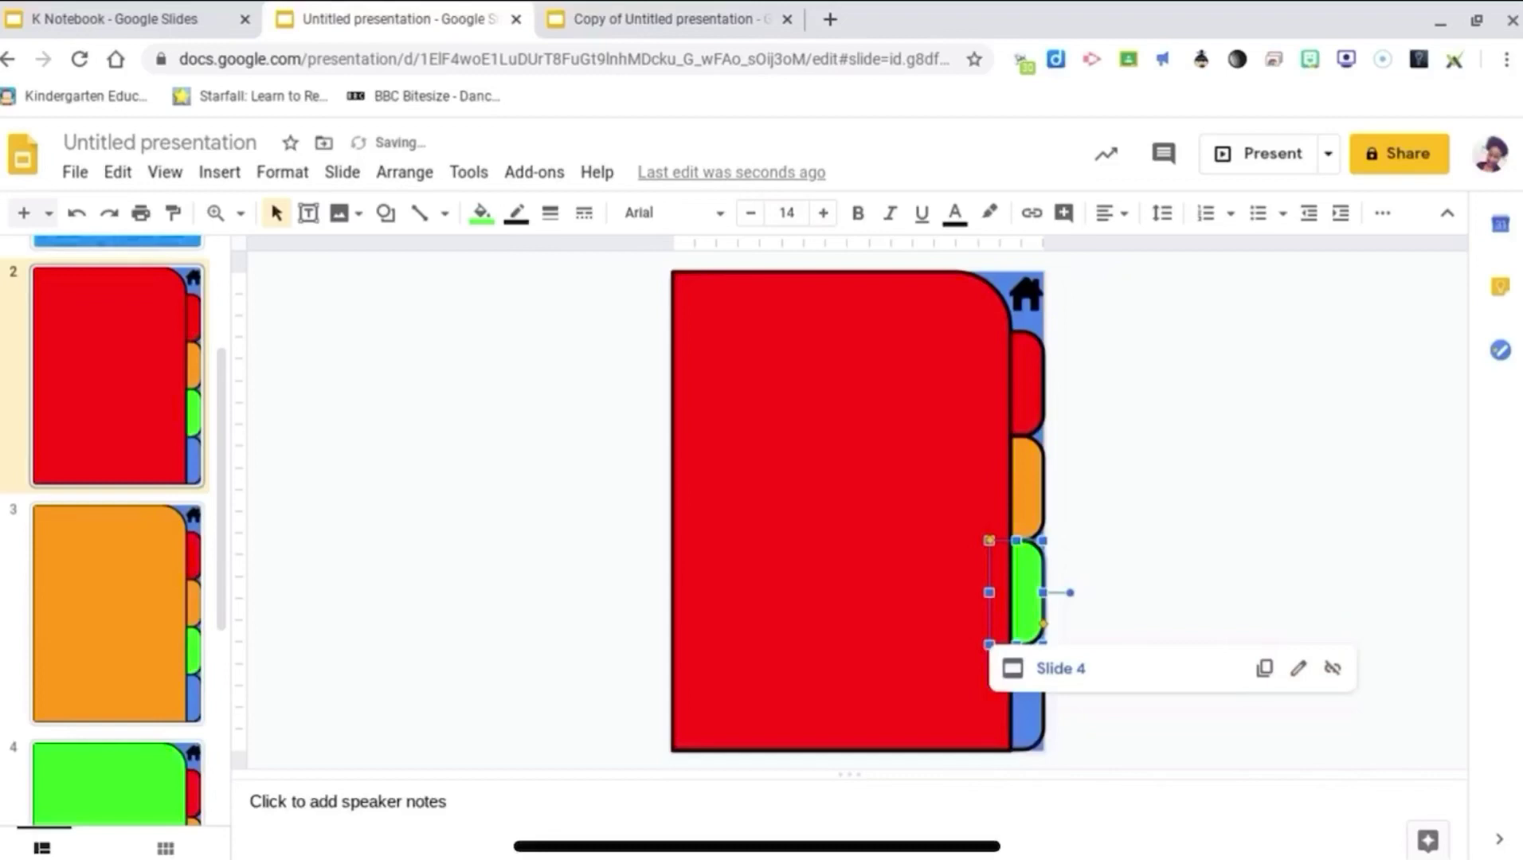
# Step: Link slide 2's blue tab to slide 5 using slide 5's copied web address
pyautogui.scroll(-5, 104, 530)
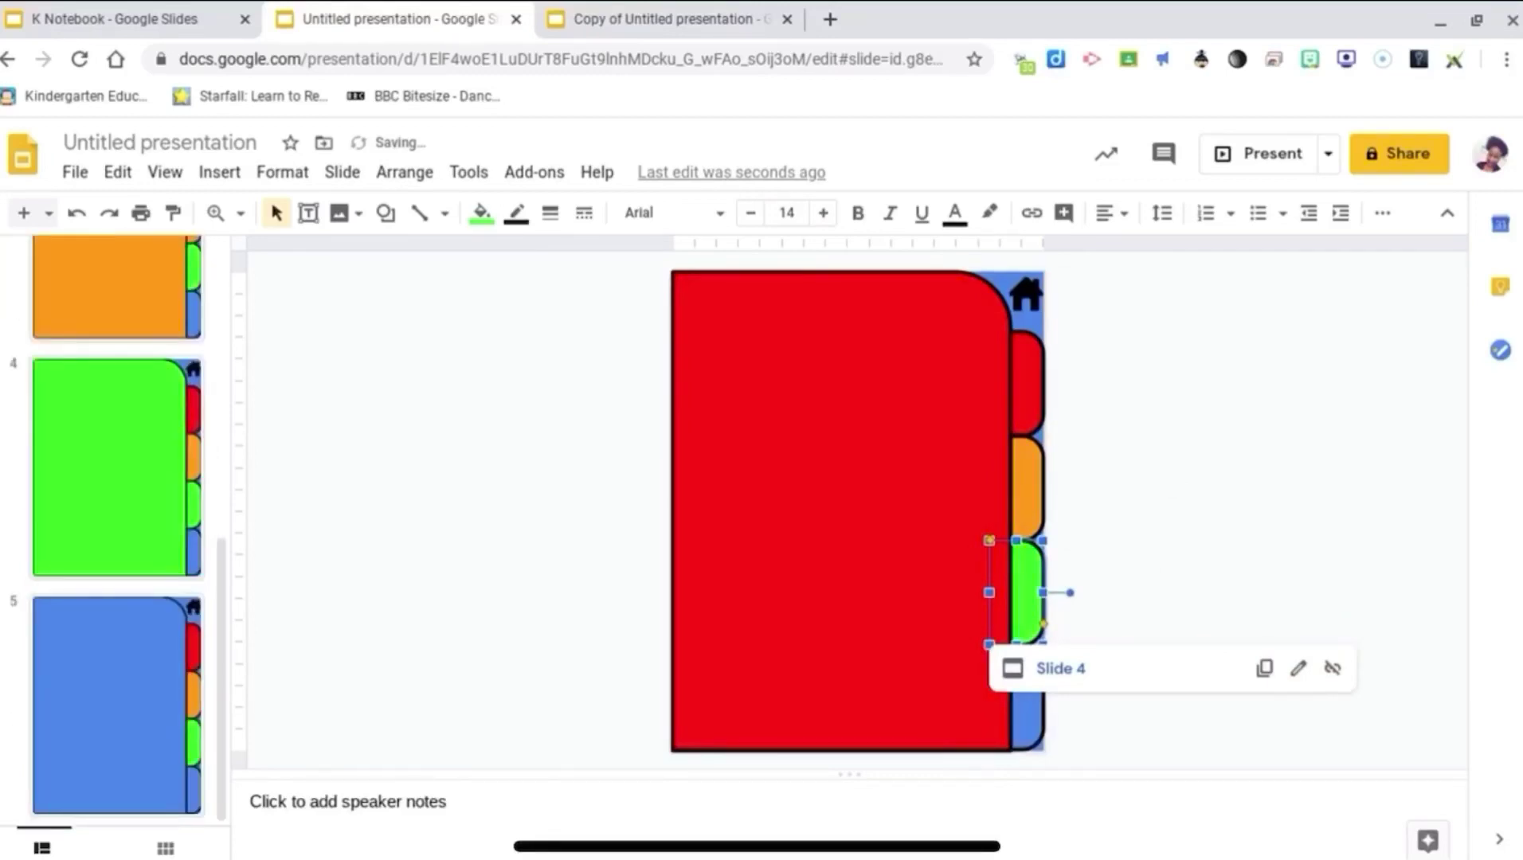
pyautogui.click(116, 705)
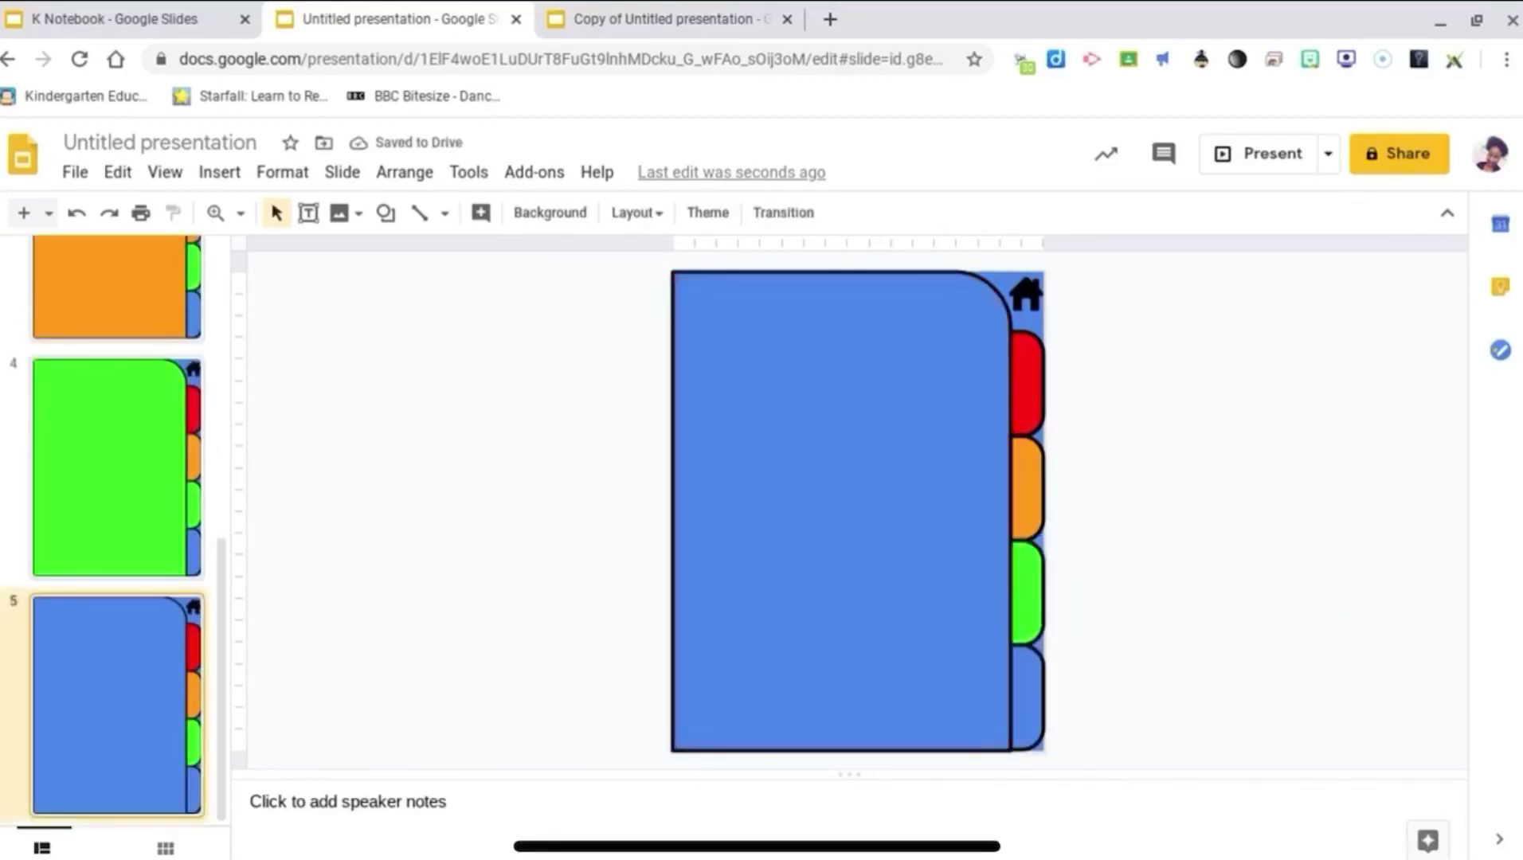
pyautogui.click(780, 57)
pyautogui.rightClick(780, 57)
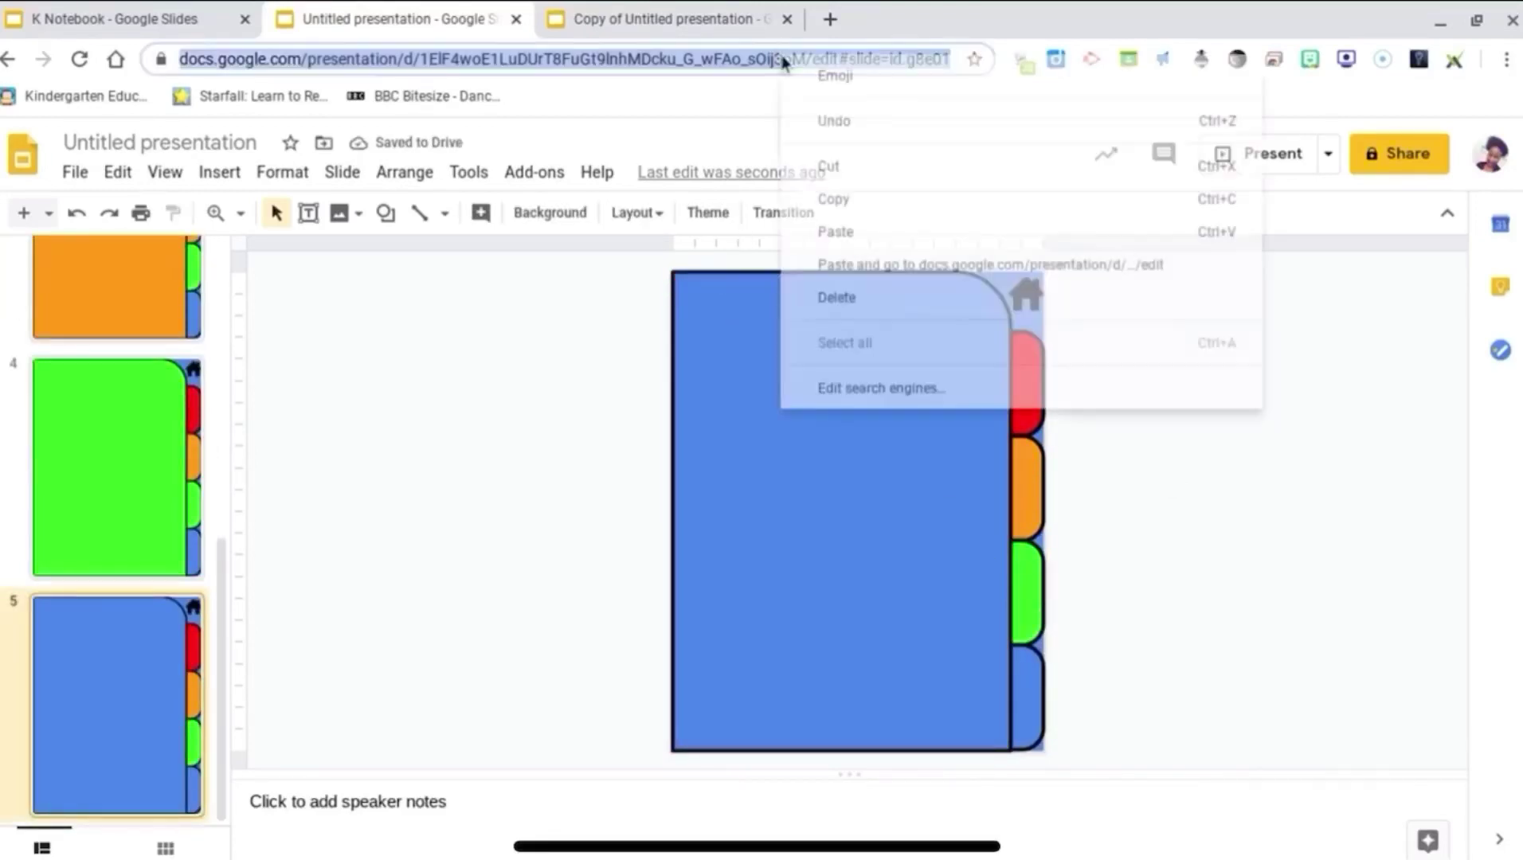
pyautogui.click(833, 199)
pyautogui.scroll(6, 115, 525)
pyautogui.click(115, 450)
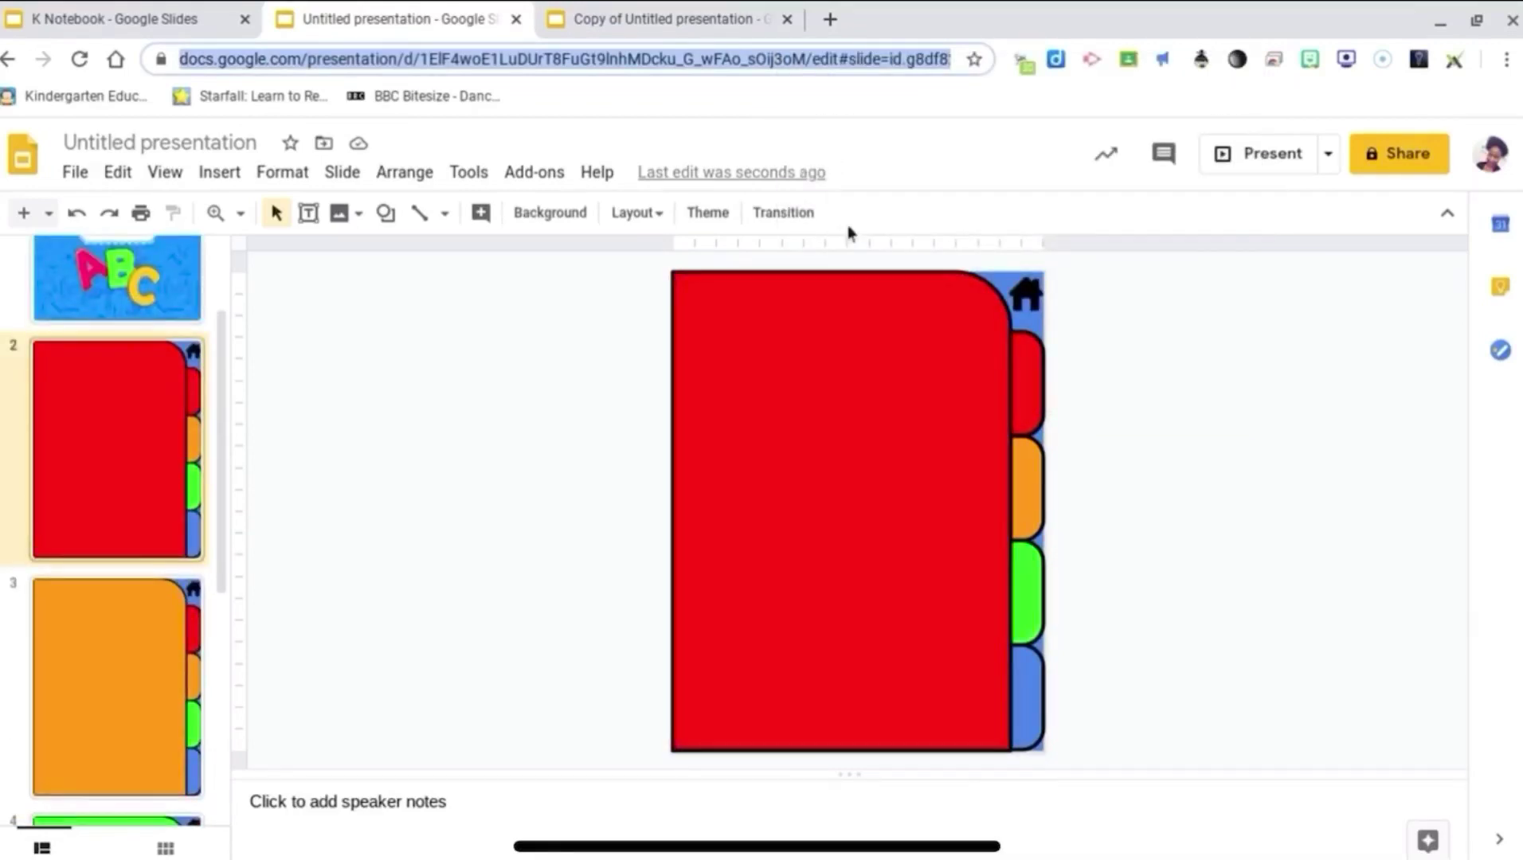
pyautogui.click(1030, 681)
pyautogui.rightClick(1033, 687)
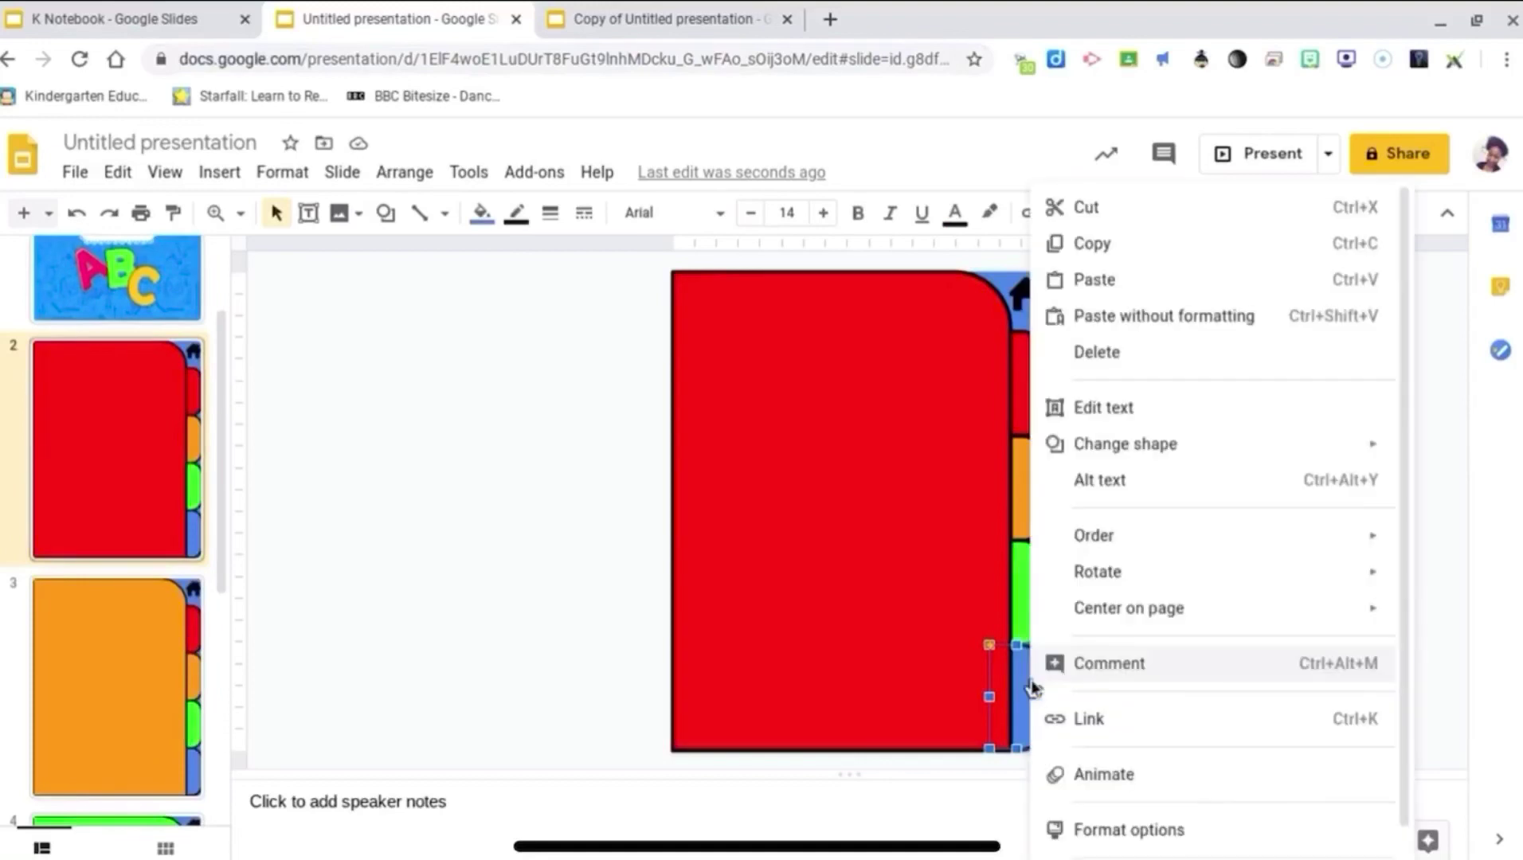
pyautogui.click(1085, 717)
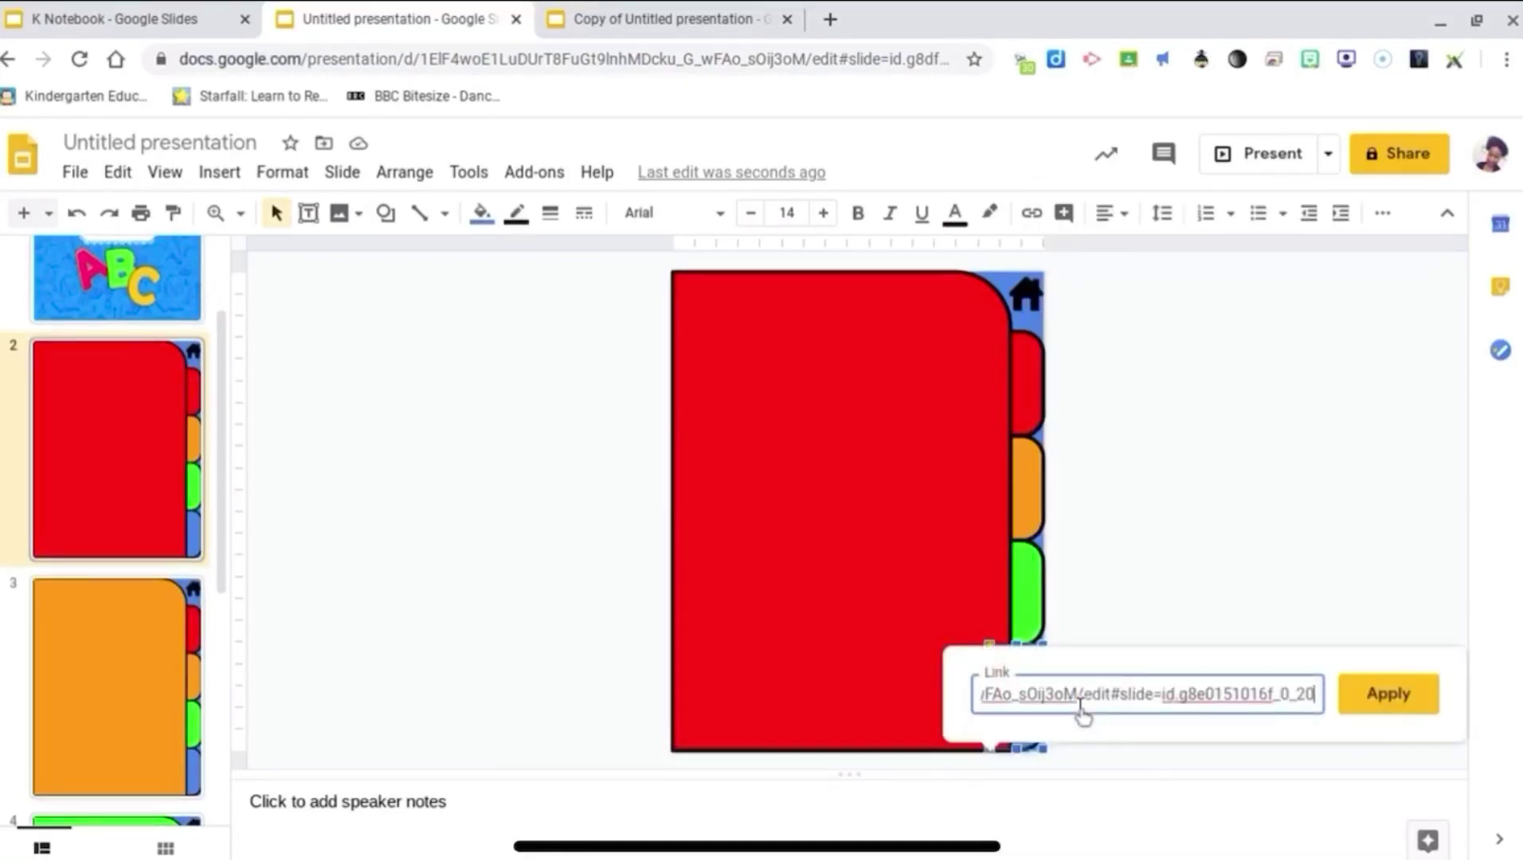
pyautogui.press('Return')
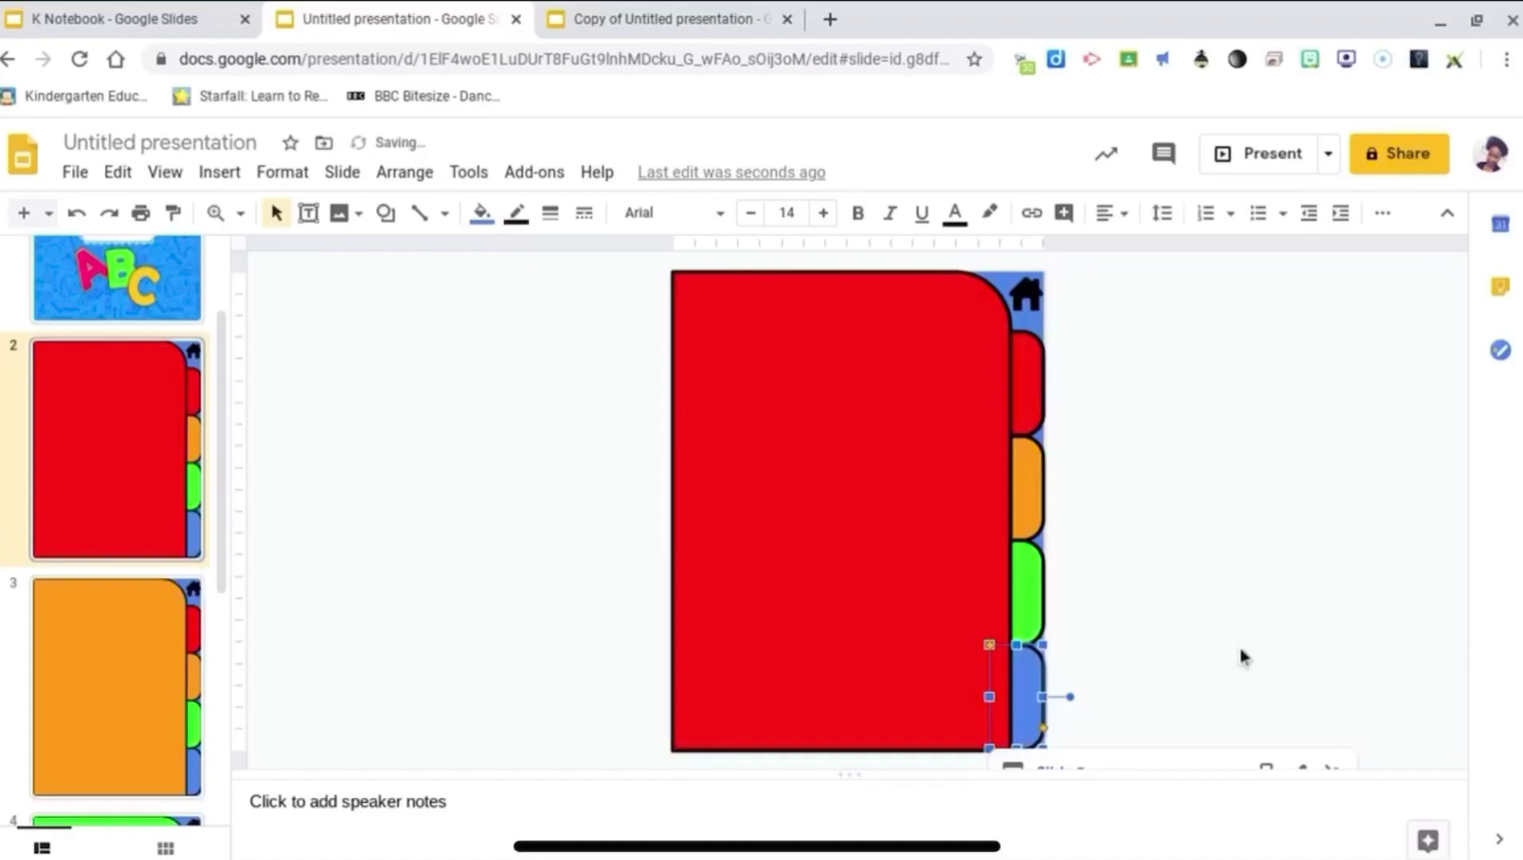
pyautogui.click(1238, 644)
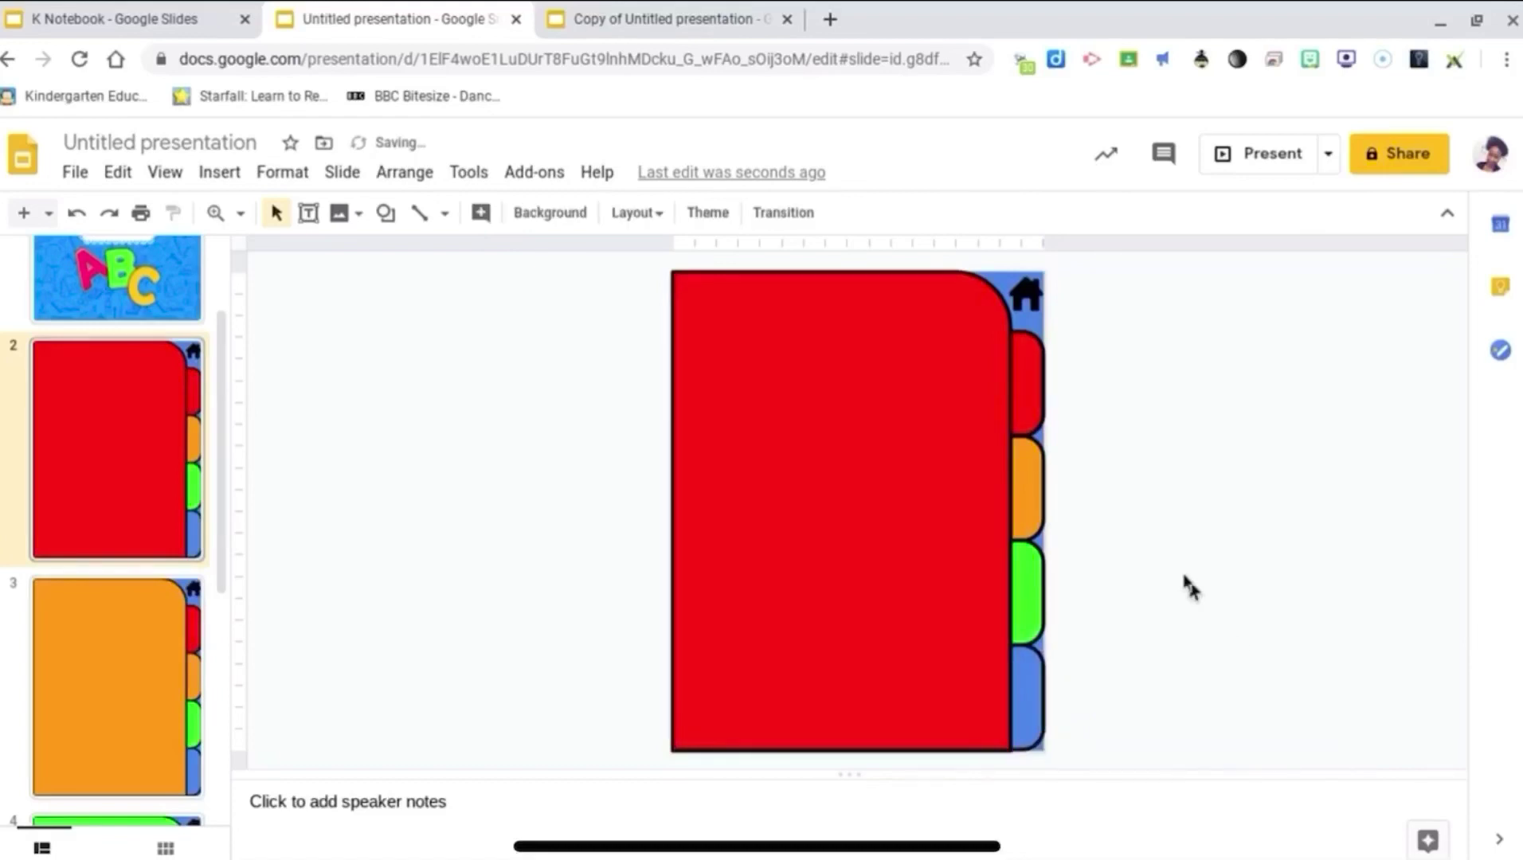
# Step: Verify slide 2's red, orange, green and blue tab links, then open orange slide 3
pyautogui.click(1025, 385)
pyautogui.click(1027, 488)
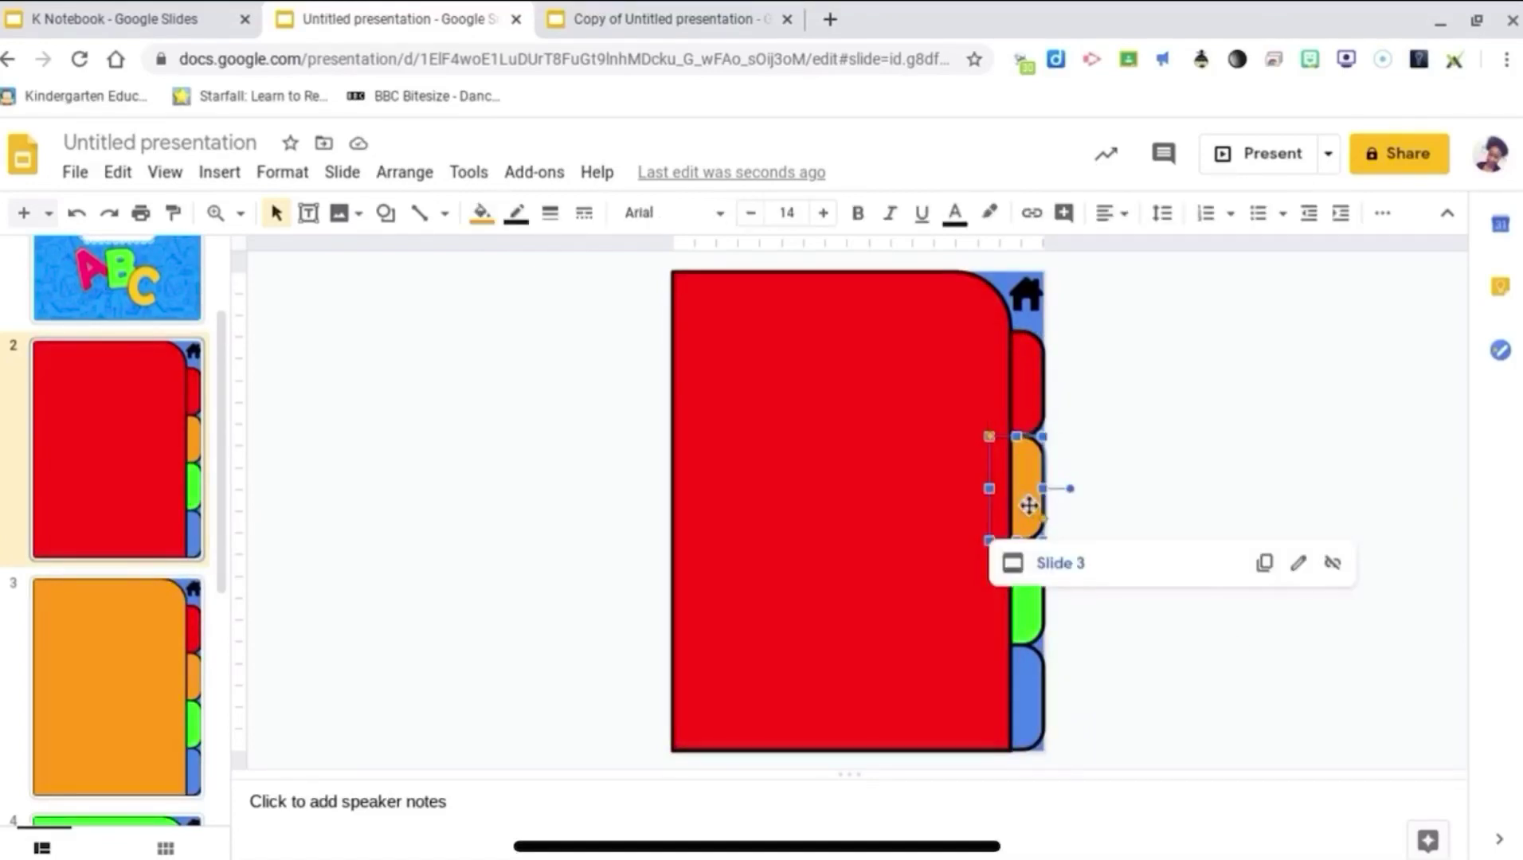
pyautogui.click(1028, 590)
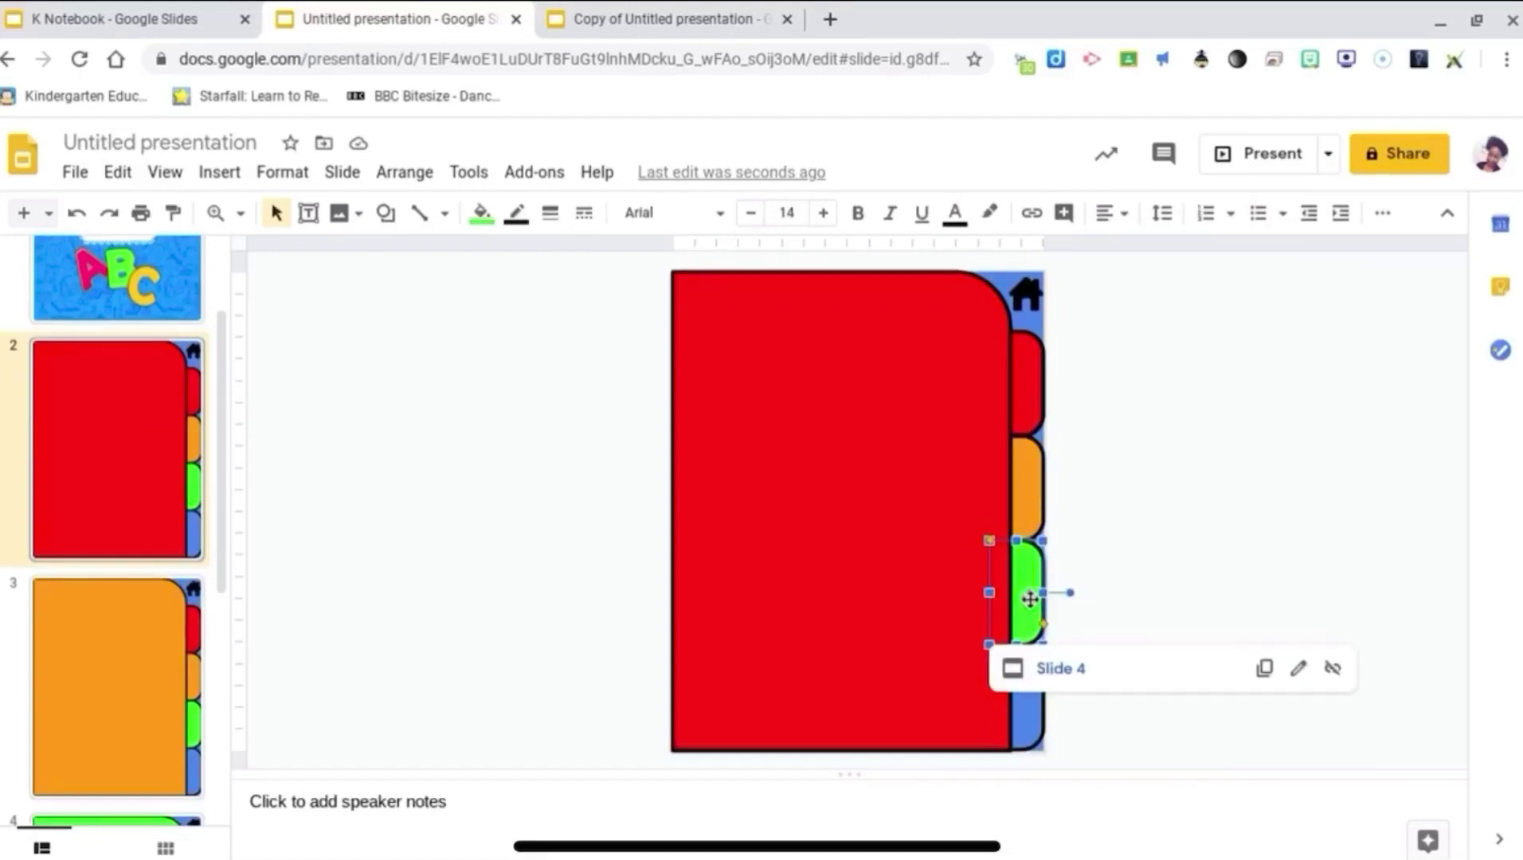
pyautogui.click(1033, 696)
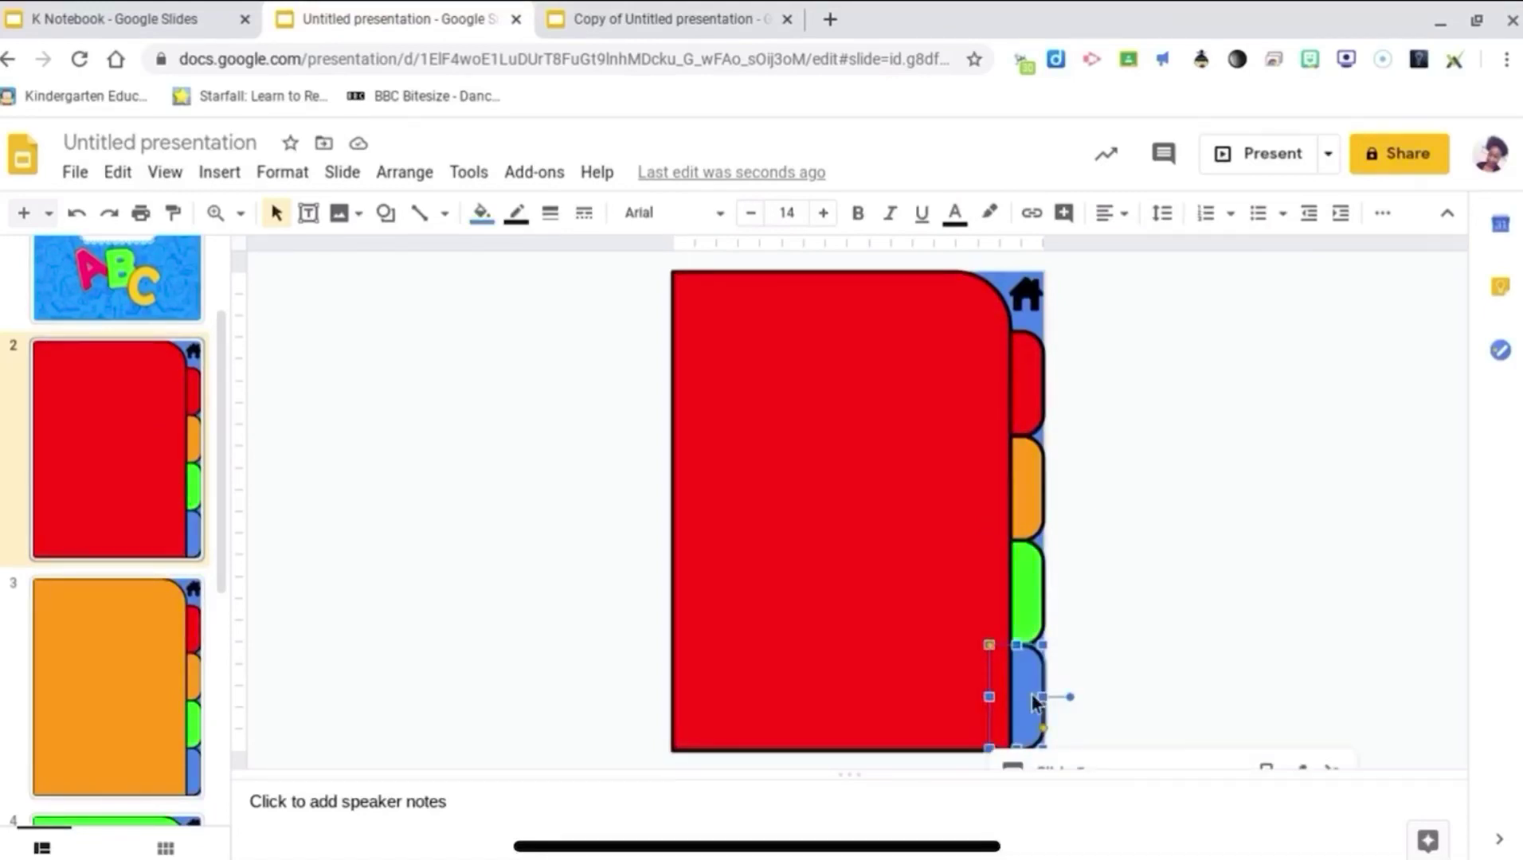
pyautogui.scroll(-2, 116, 530)
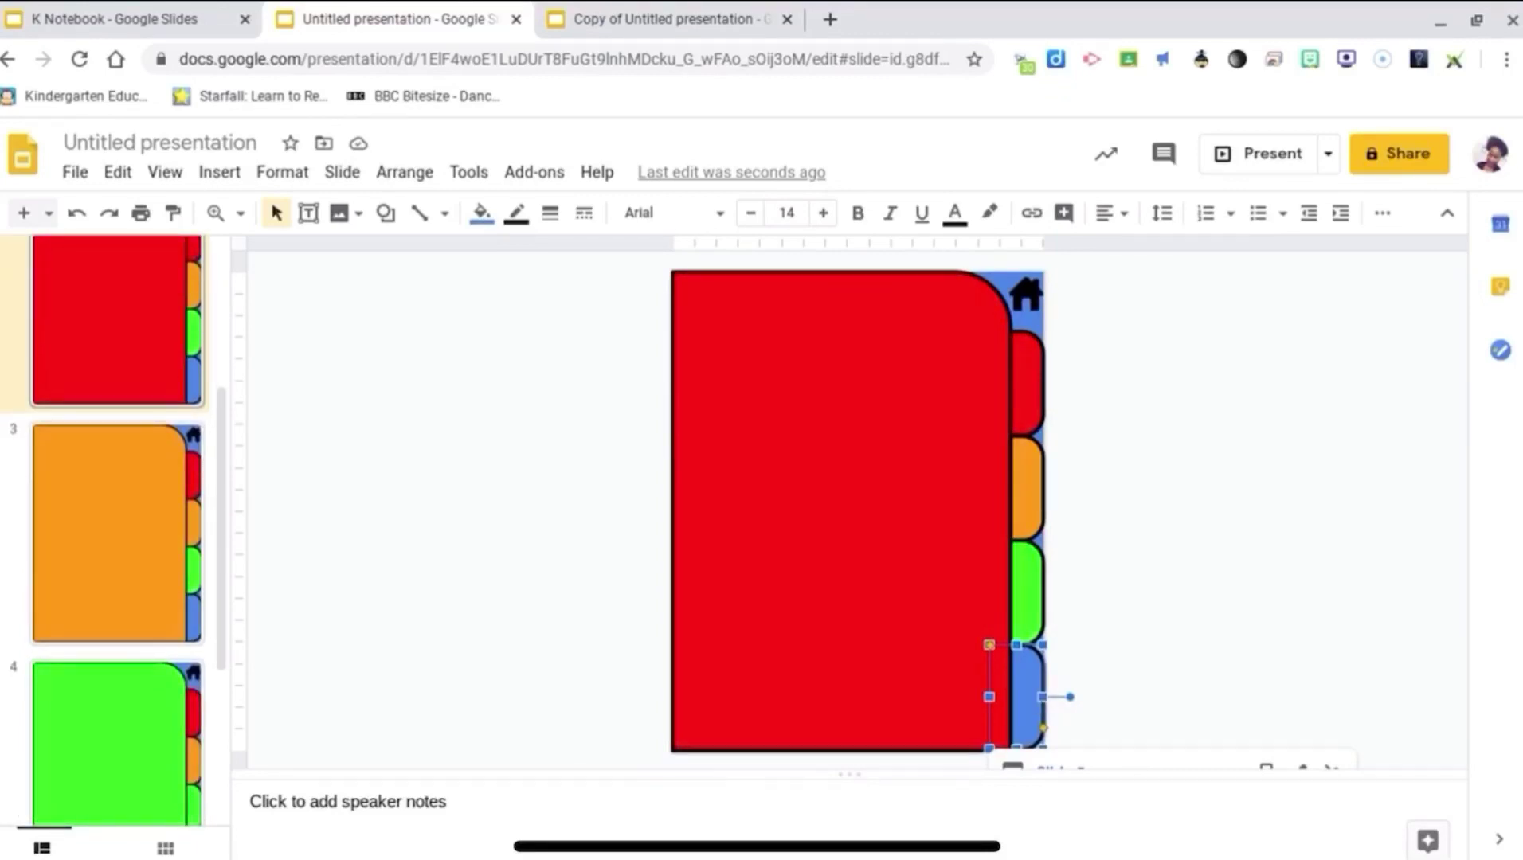
pyautogui.click(117, 532)
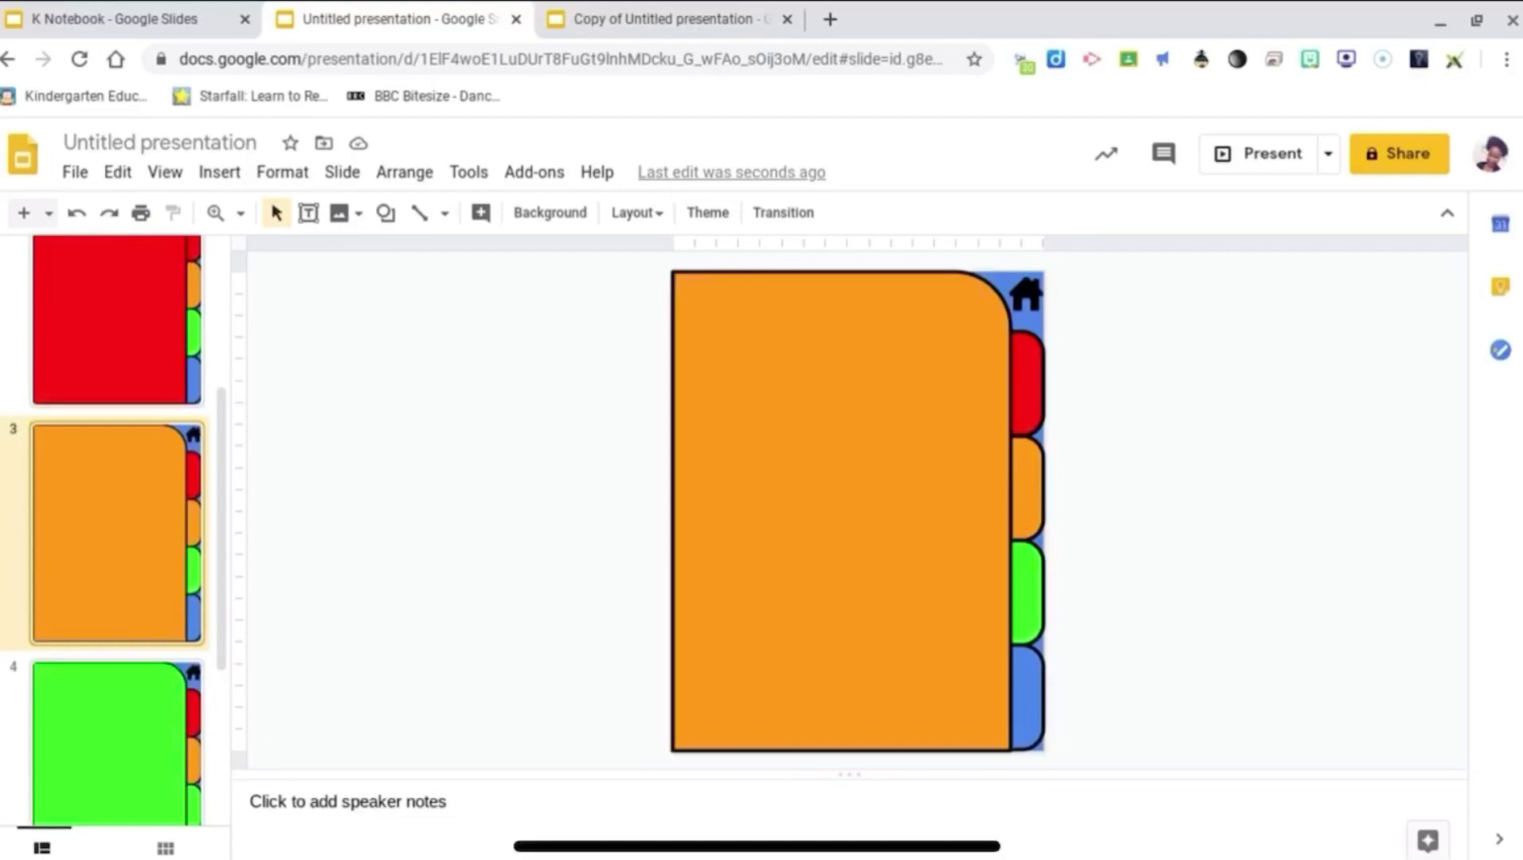
# Step: Relink slide 3's home icon from Slide 3 to Slide 2
pyautogui.click(1026, 295)
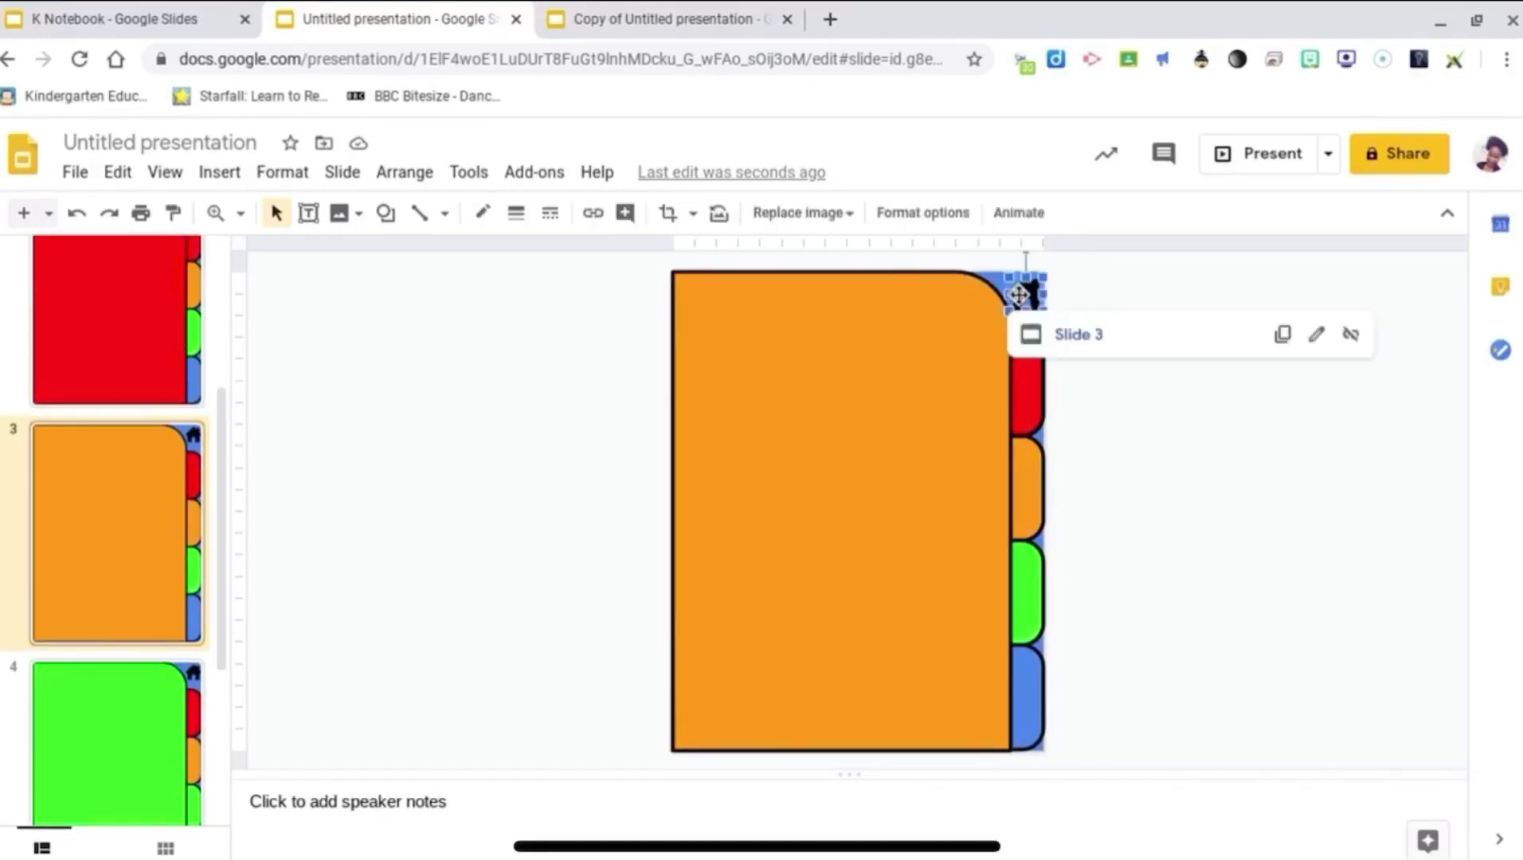
pyautogui.click(1350, 335)
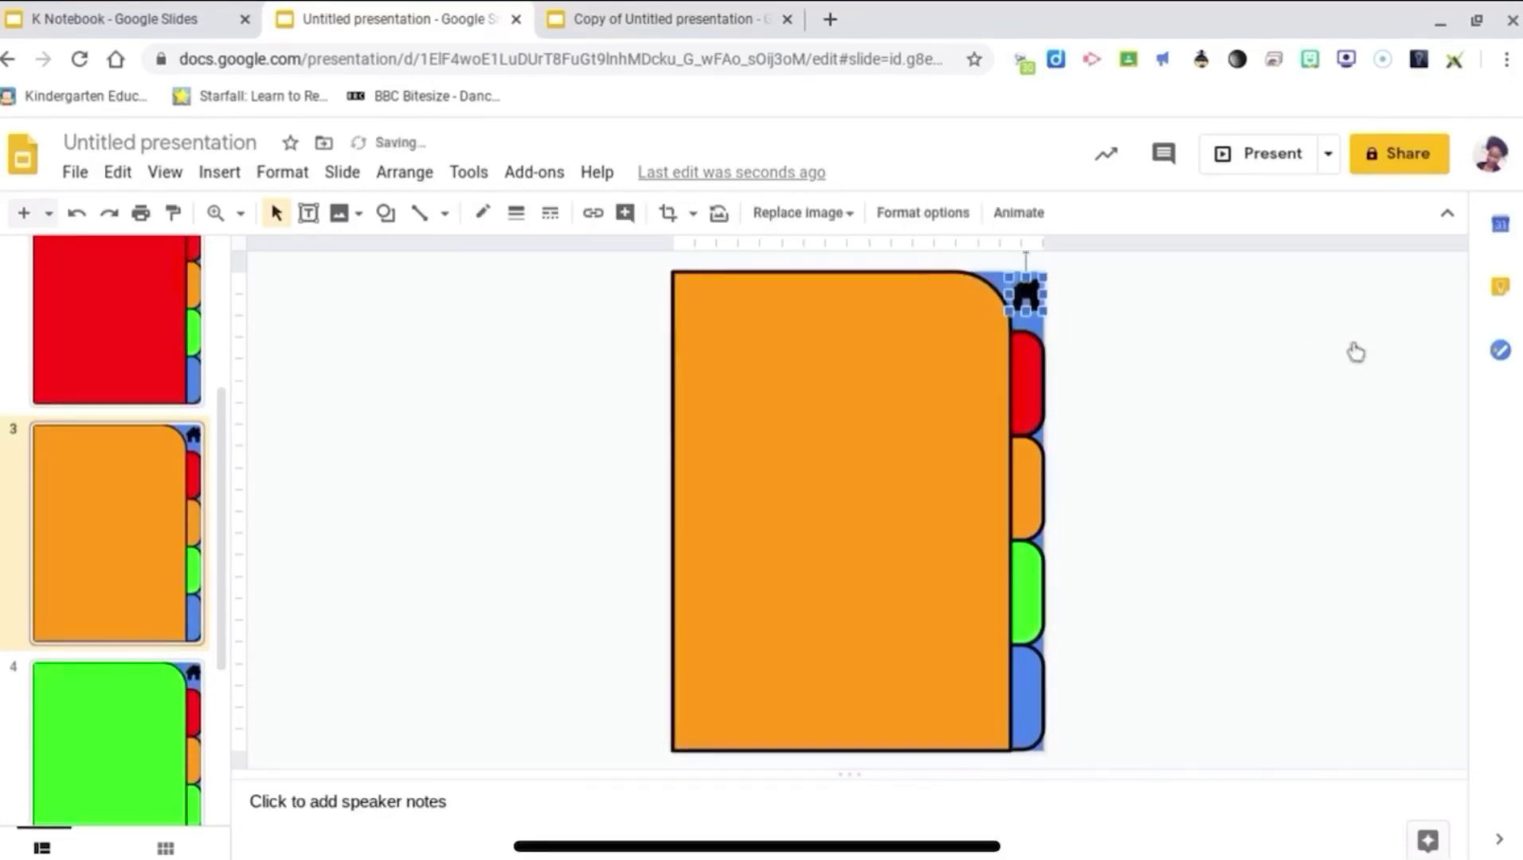
pyautogui.click(597, 216)
pyautogui.click(1104, 411)
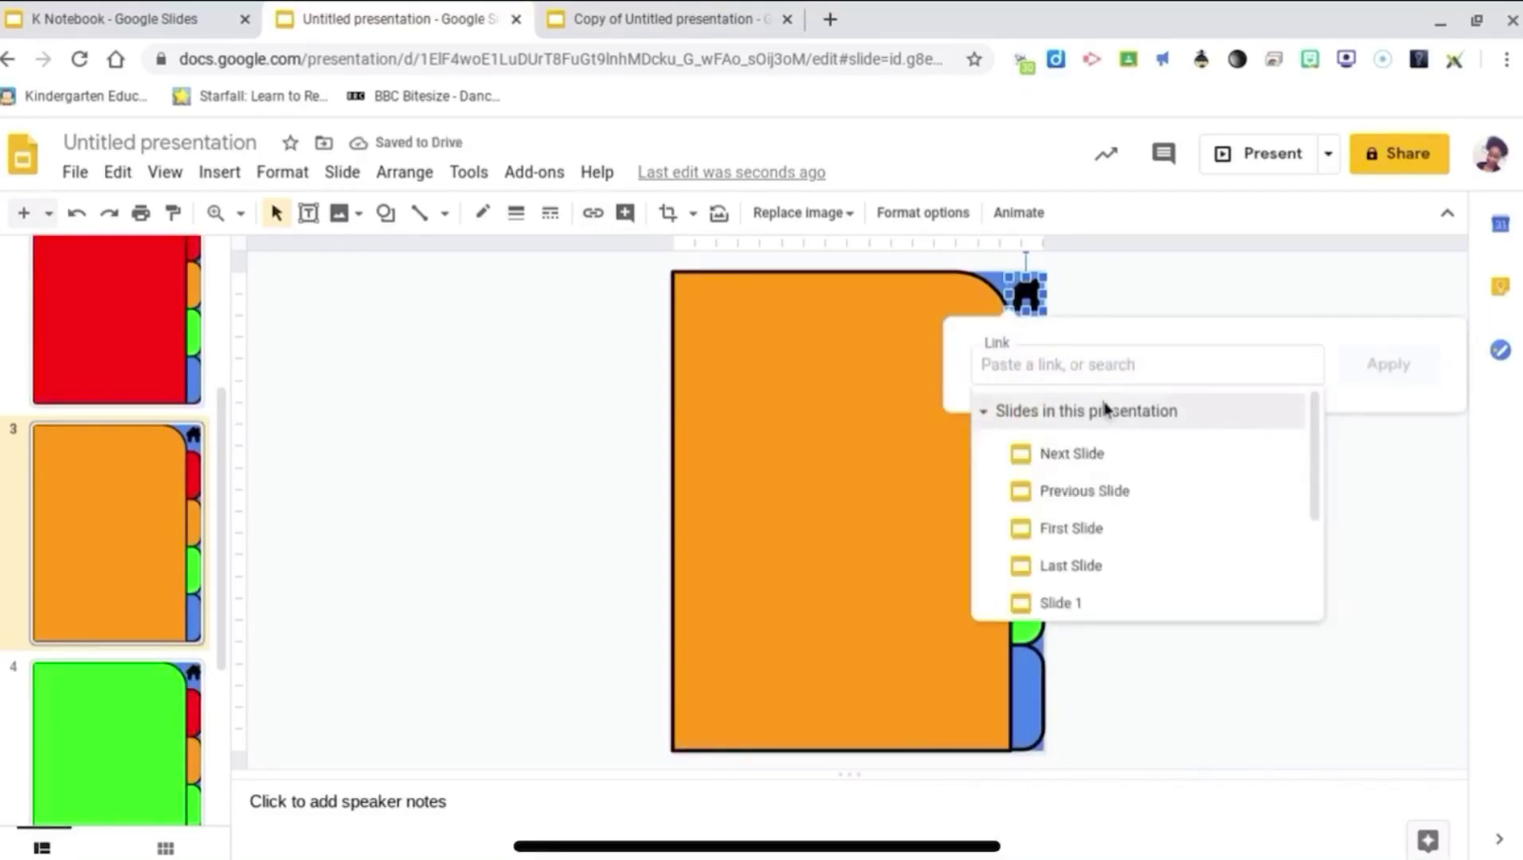
pyautogui.scroll(-2, 1103, 407)
pyautogui.click(1061, 517)
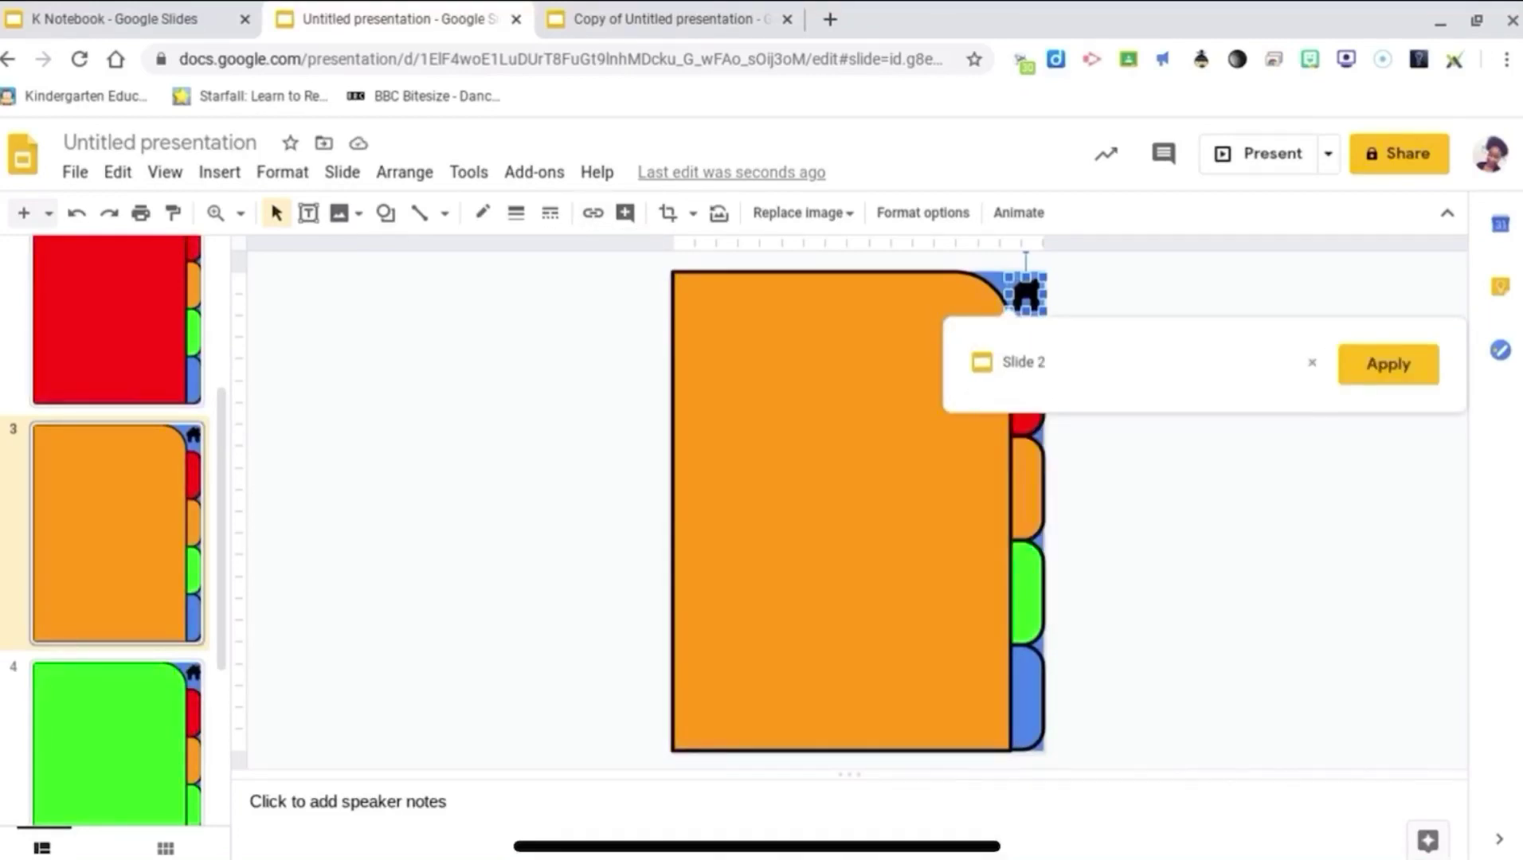
pyautogui.click(1387, 362)
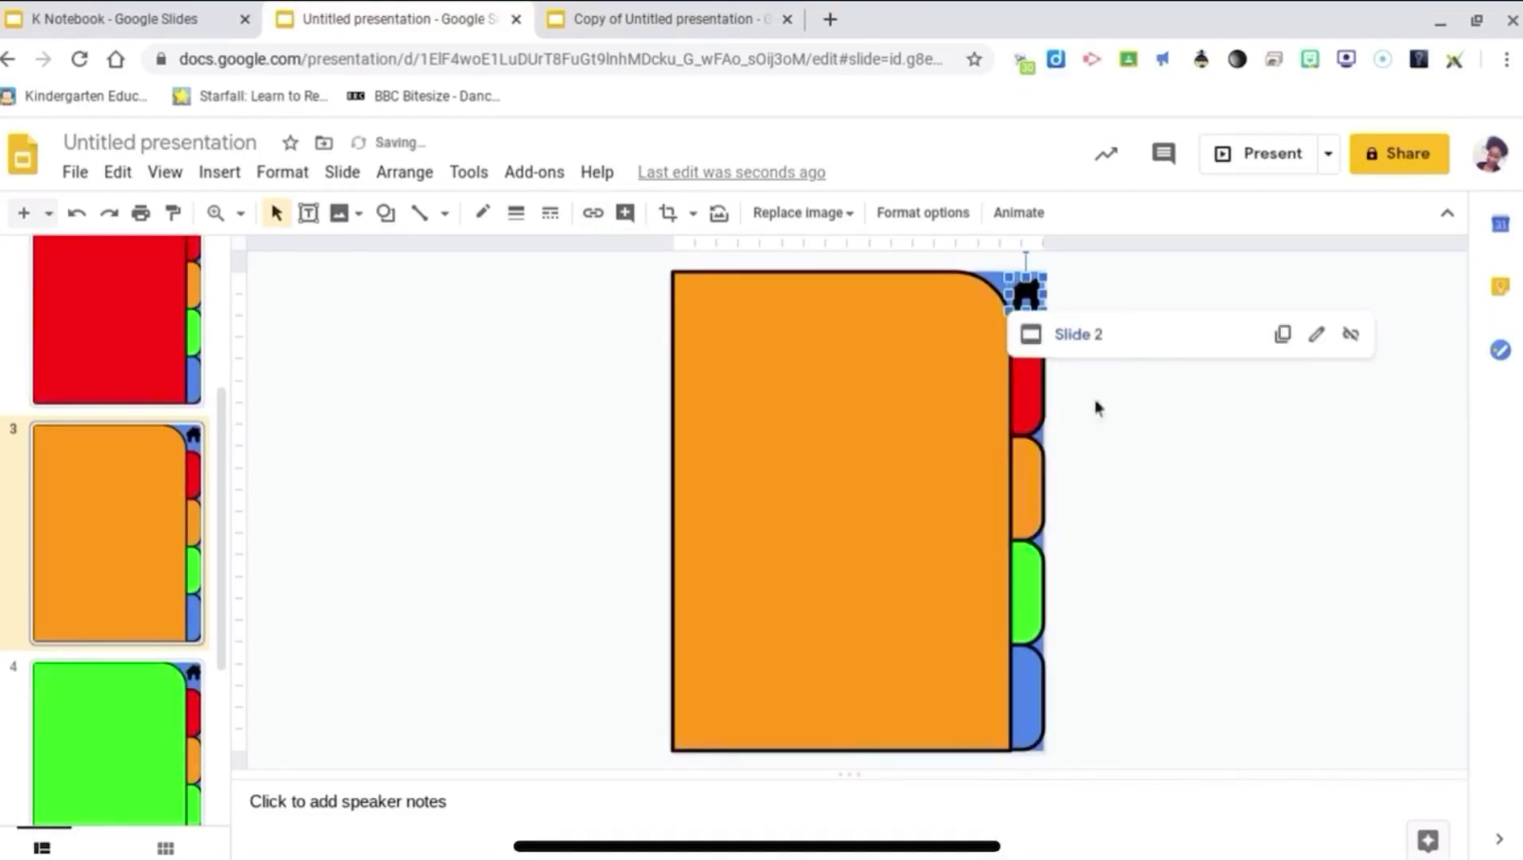
# Step: Change slide 3's red tab link from Slide 3 to Slide 2
pyautogui.click(1033, 407)
pyautogui.rightClick(1031, 406)
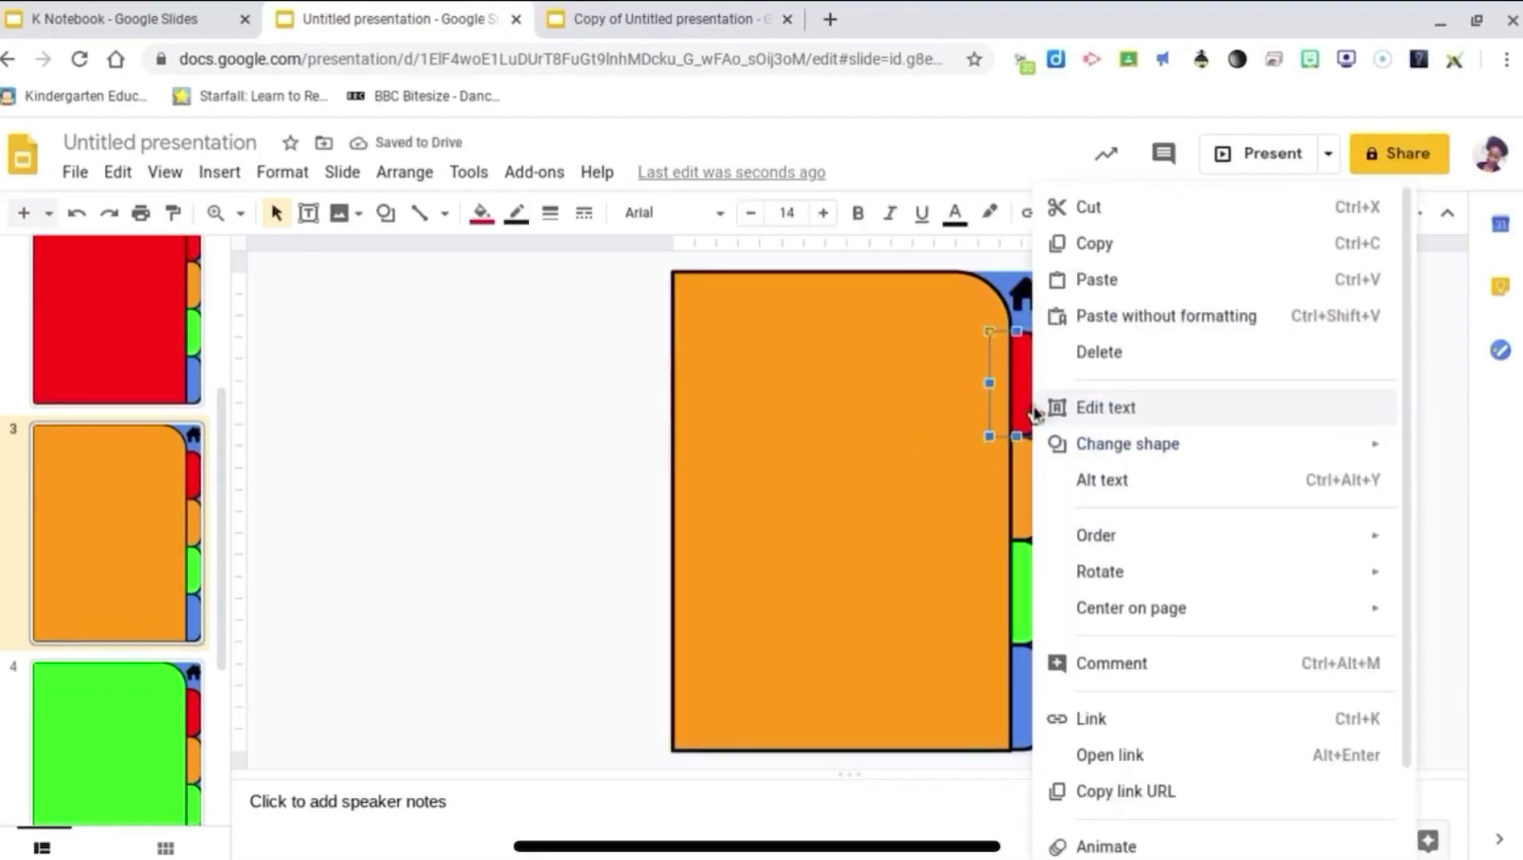
pyautogui.click(1107, 721)
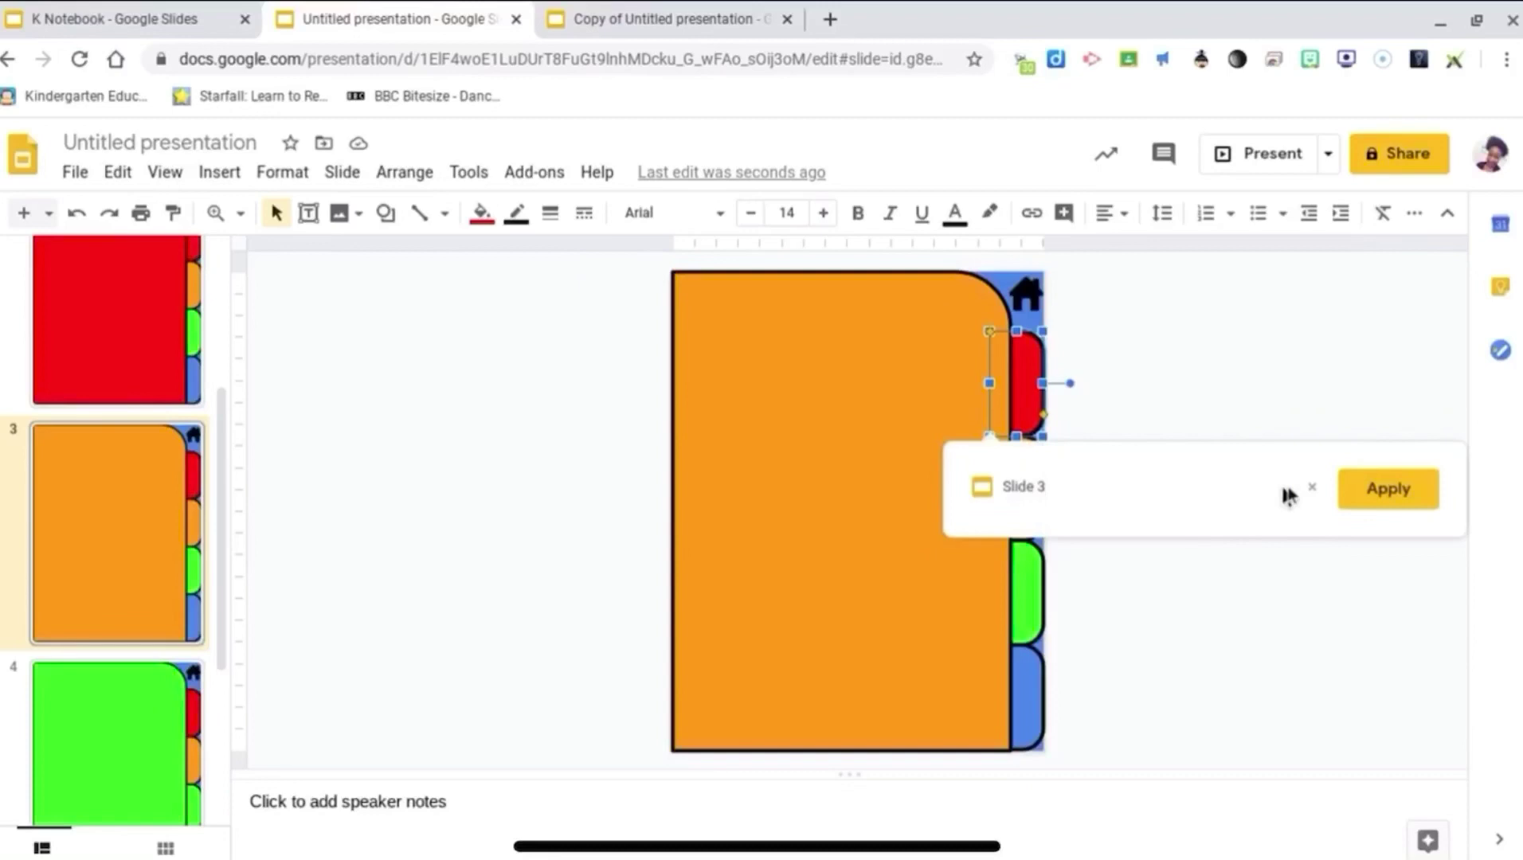
pyautogui.click(1311, 487)
pyautogui.click(1086, 535)
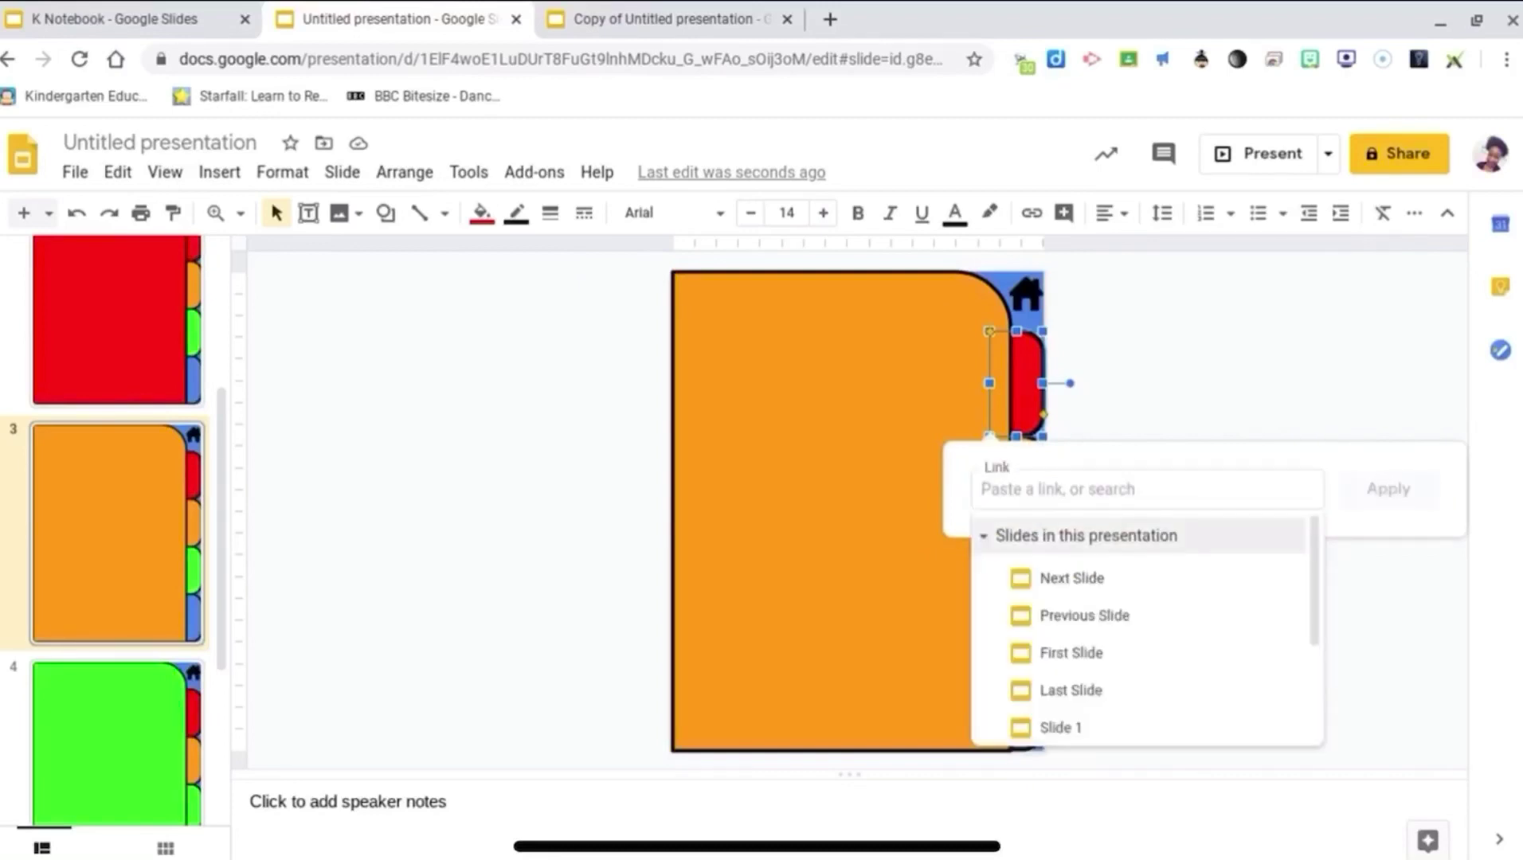
pyautogui.scroll(-2, 1067, 637)
pyautogui.click(1063, 614)
pyautogui.press('Return')
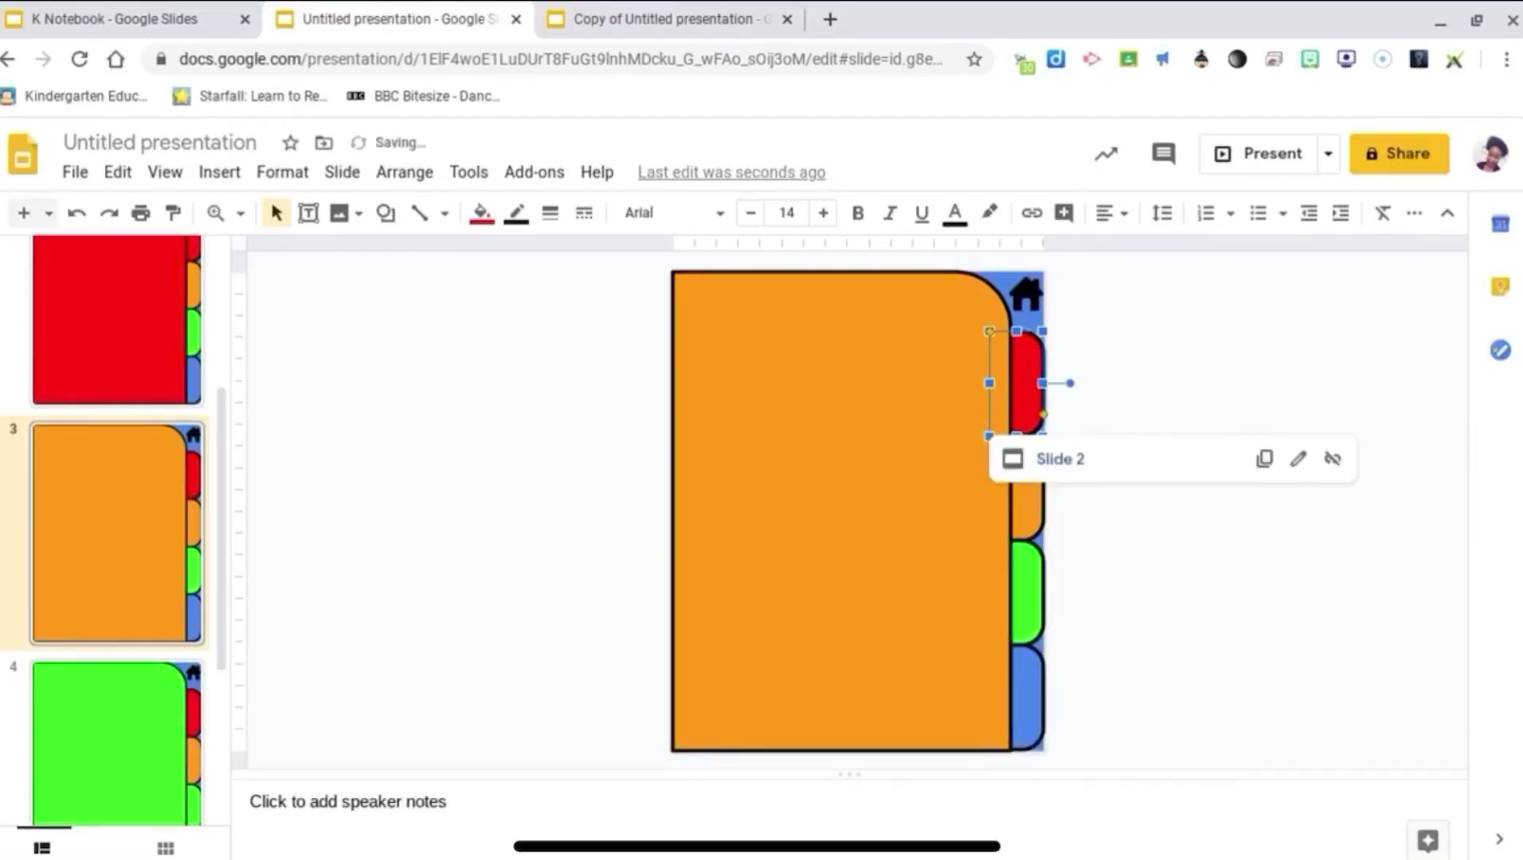
# Step: Link slide 3's orange tab to Slide 3
pyautogui.click(1029, 514)
pyautogui.rightClick(1029, 518)
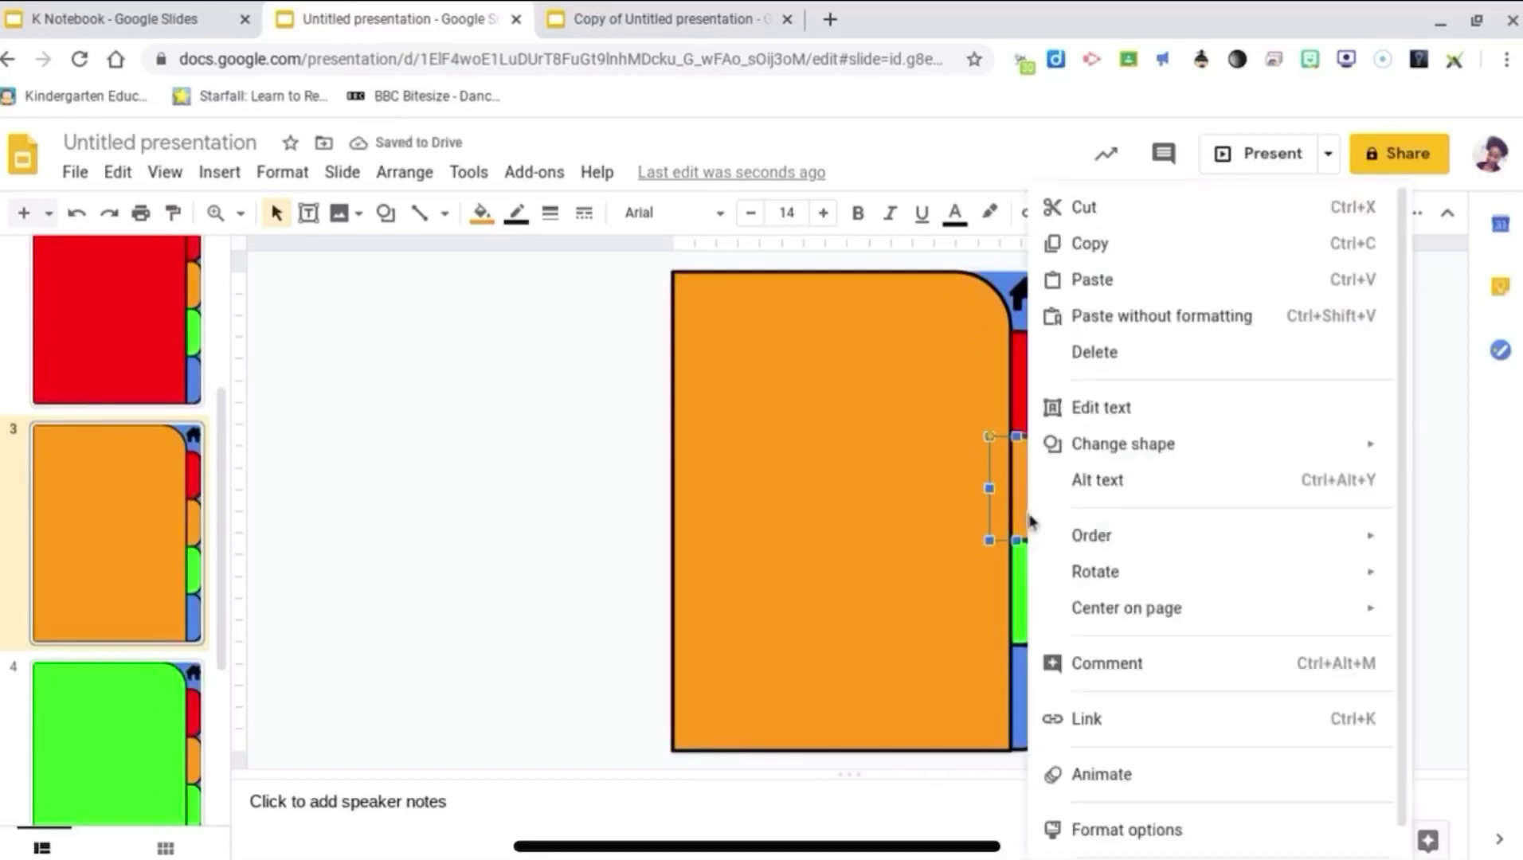
pyautogui.click(1145, 719)
pyautogui.click(1086, 639)
pyautogui.scroll(-2, 1067, 757)
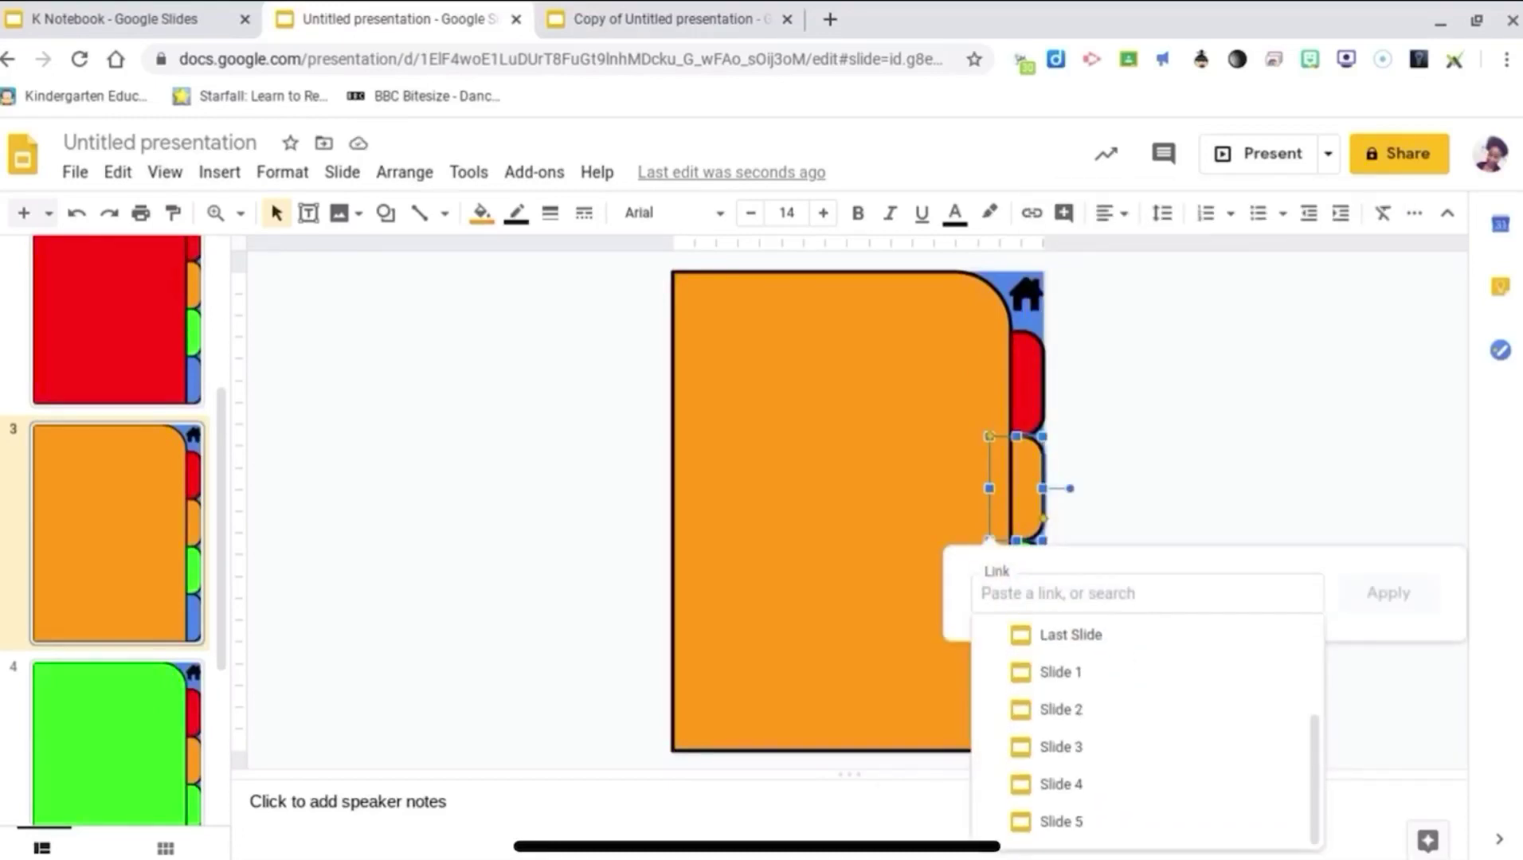
pyautogui.click(1058, 747)
pyautogui.click(1389, 592)
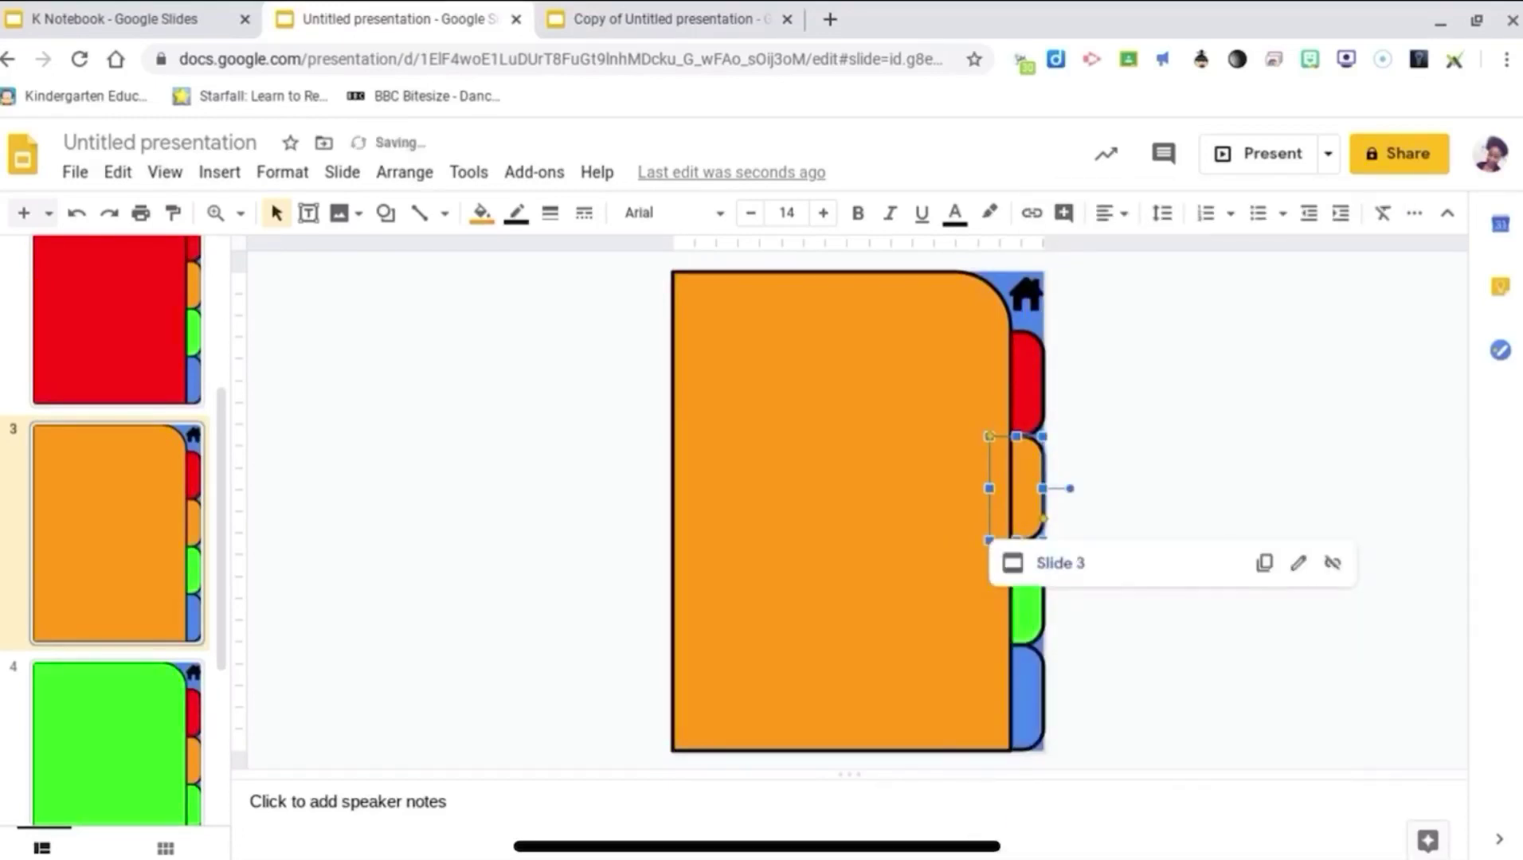
pyautogui.click(1017, 613)
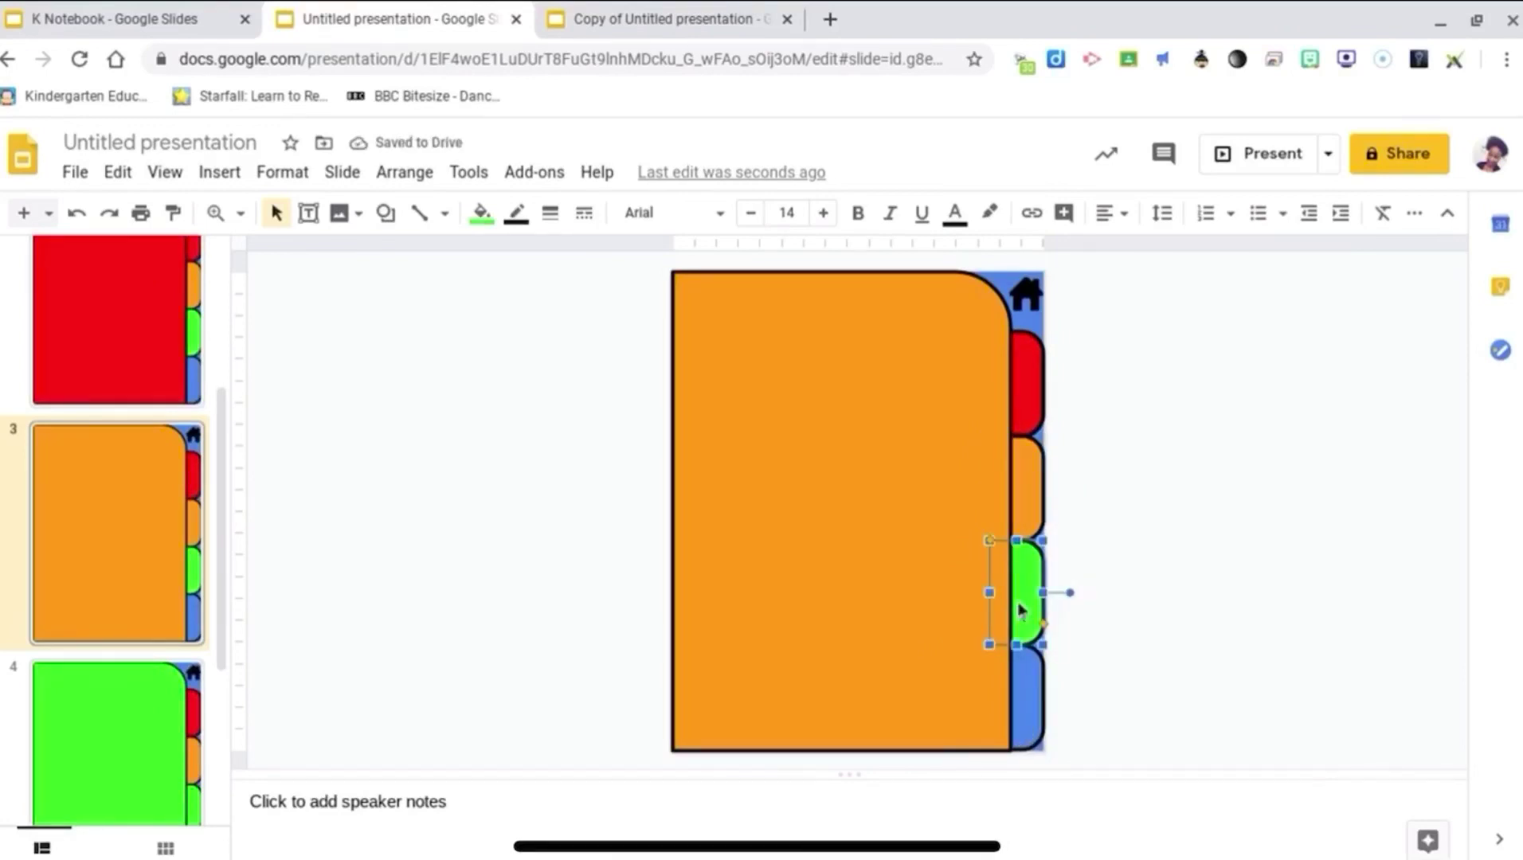
# Step: Cancel the green tab's link box and copy slide 4's web address instead
pyautogui.rightClick(1026, 564)
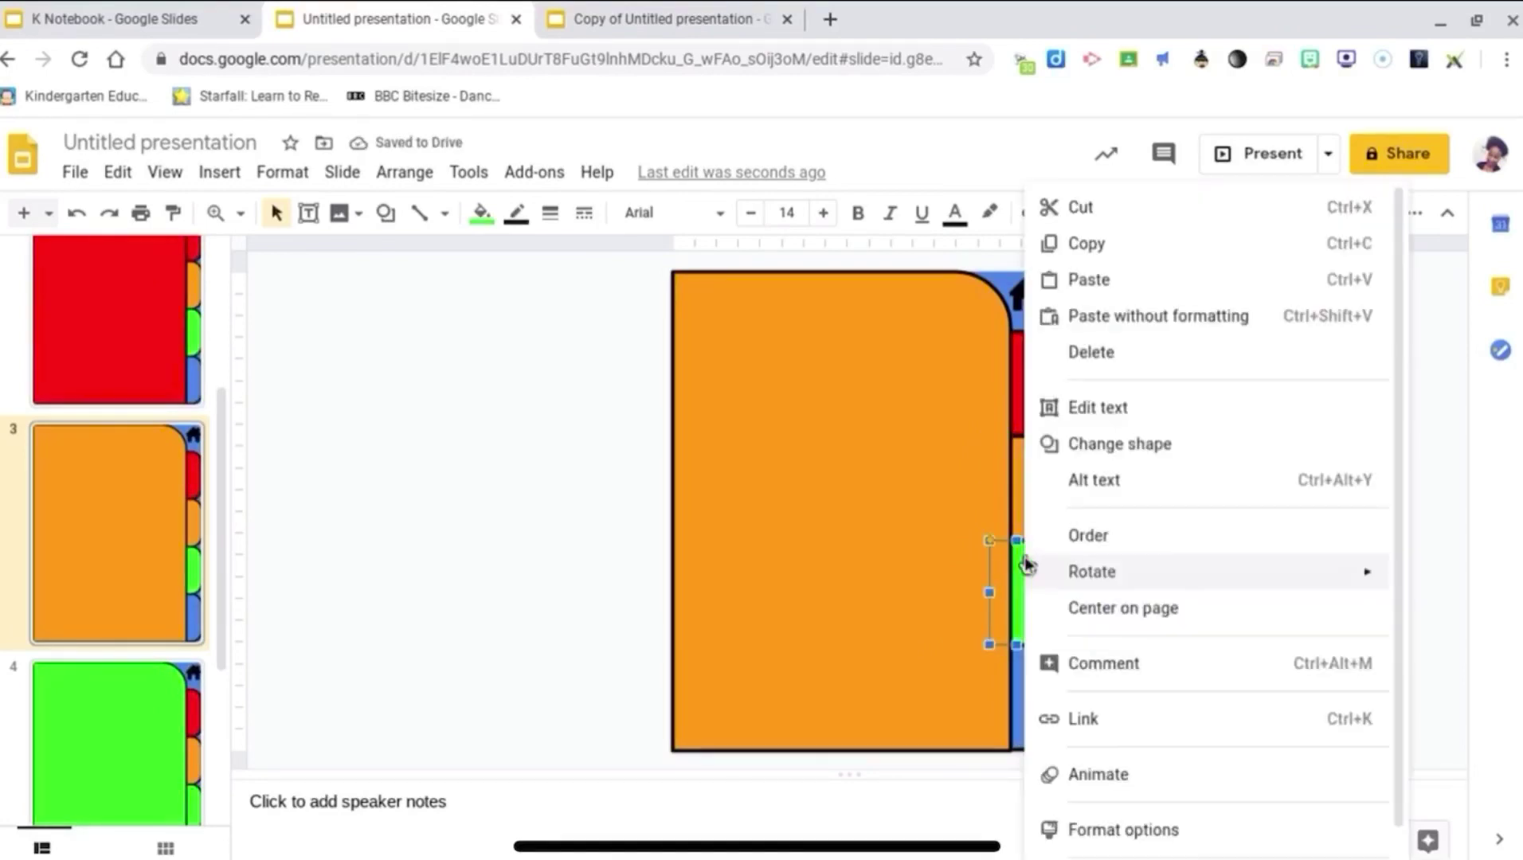
pyautogui.click(1100, 717)
pyautogui.scroll(-3, 1138, 788)
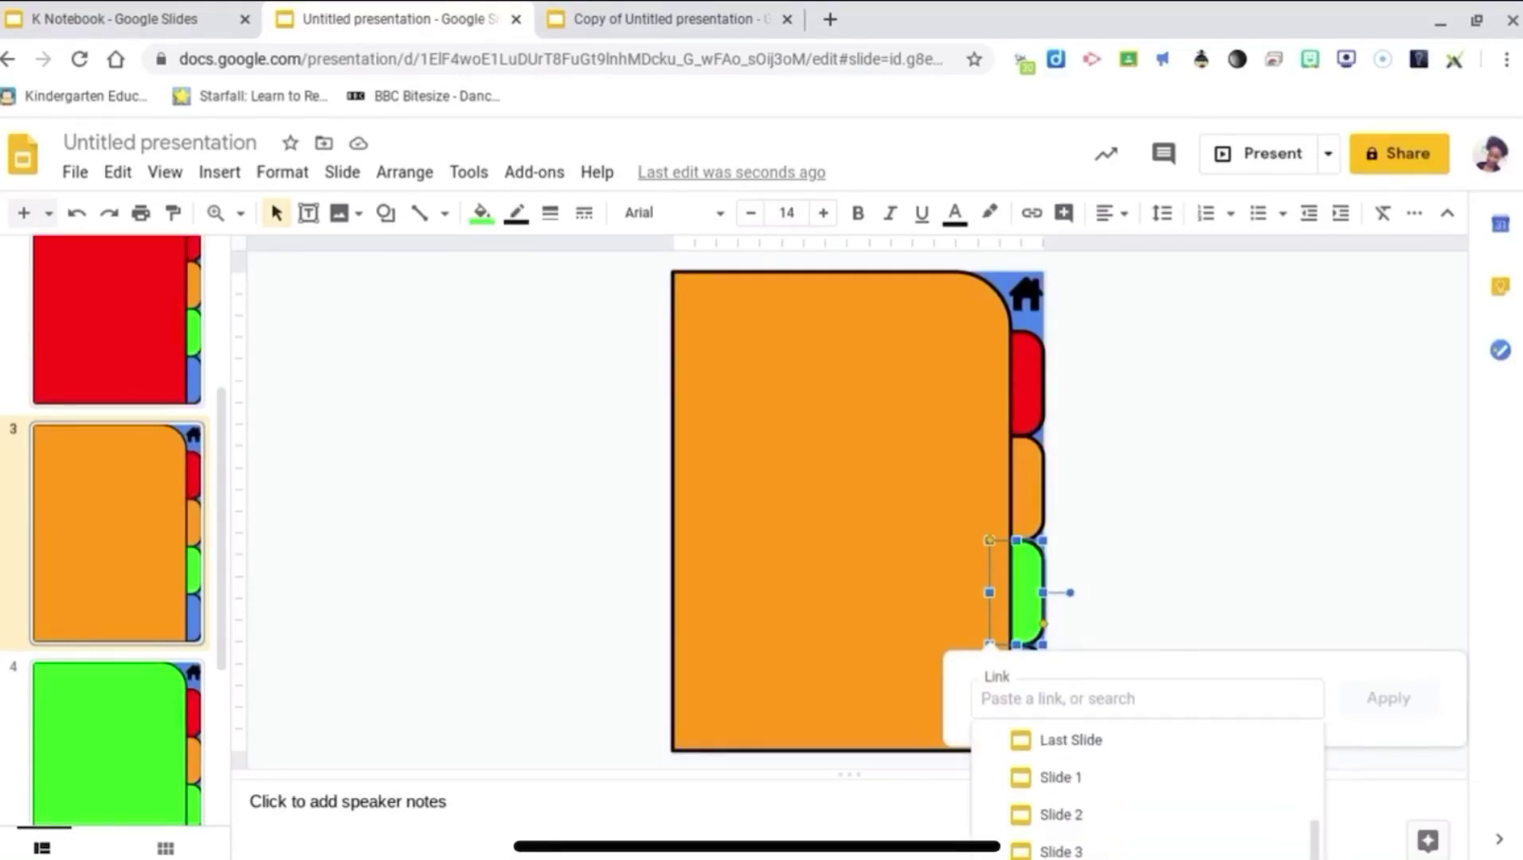
pyautogui.press('Escape')
pyautogui.press('Escape')
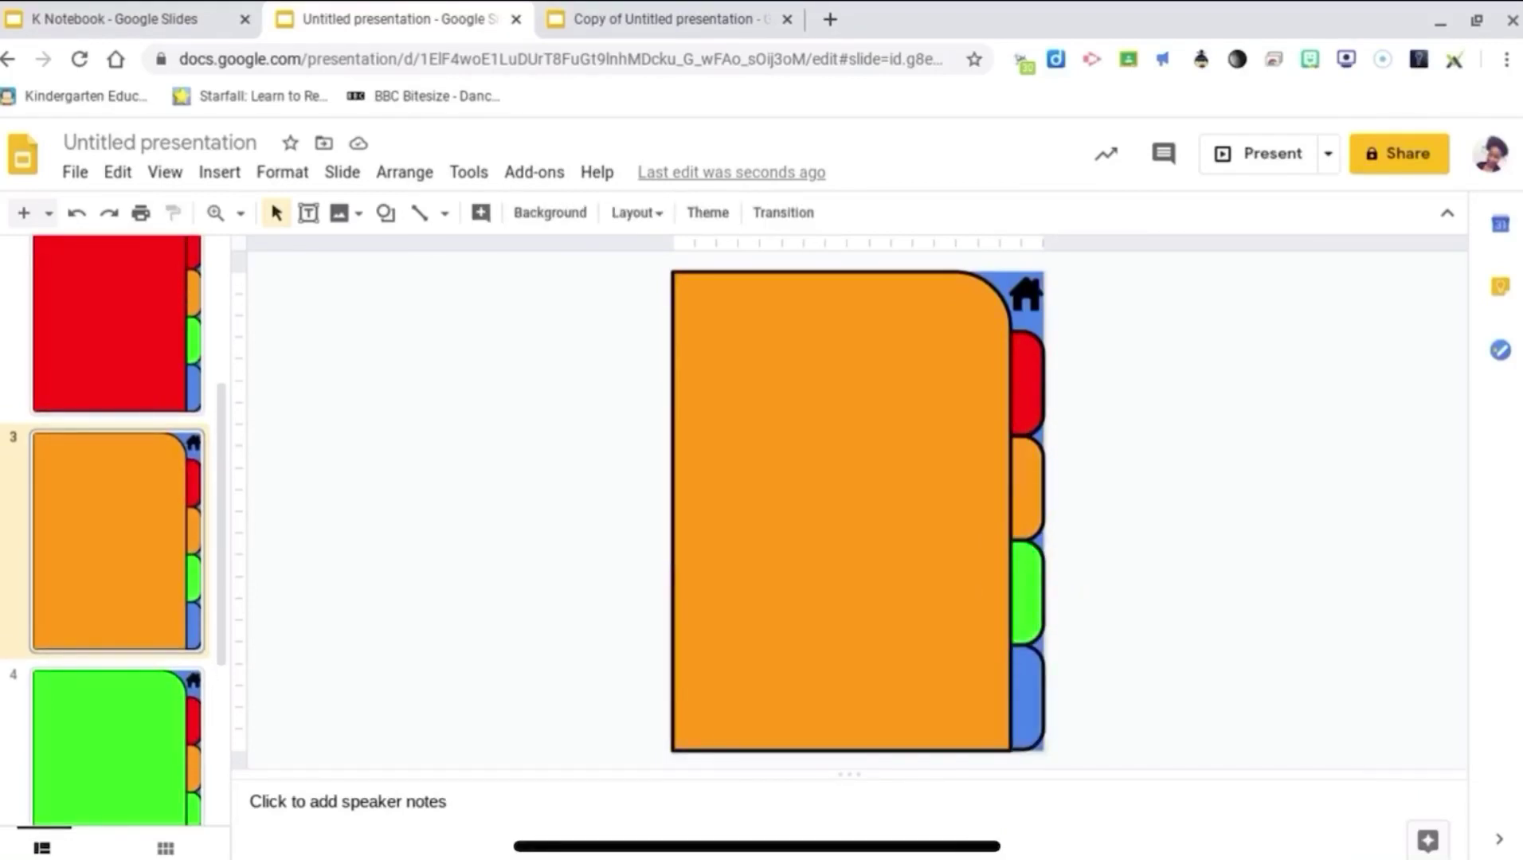
pyautogui.click(116, 748)
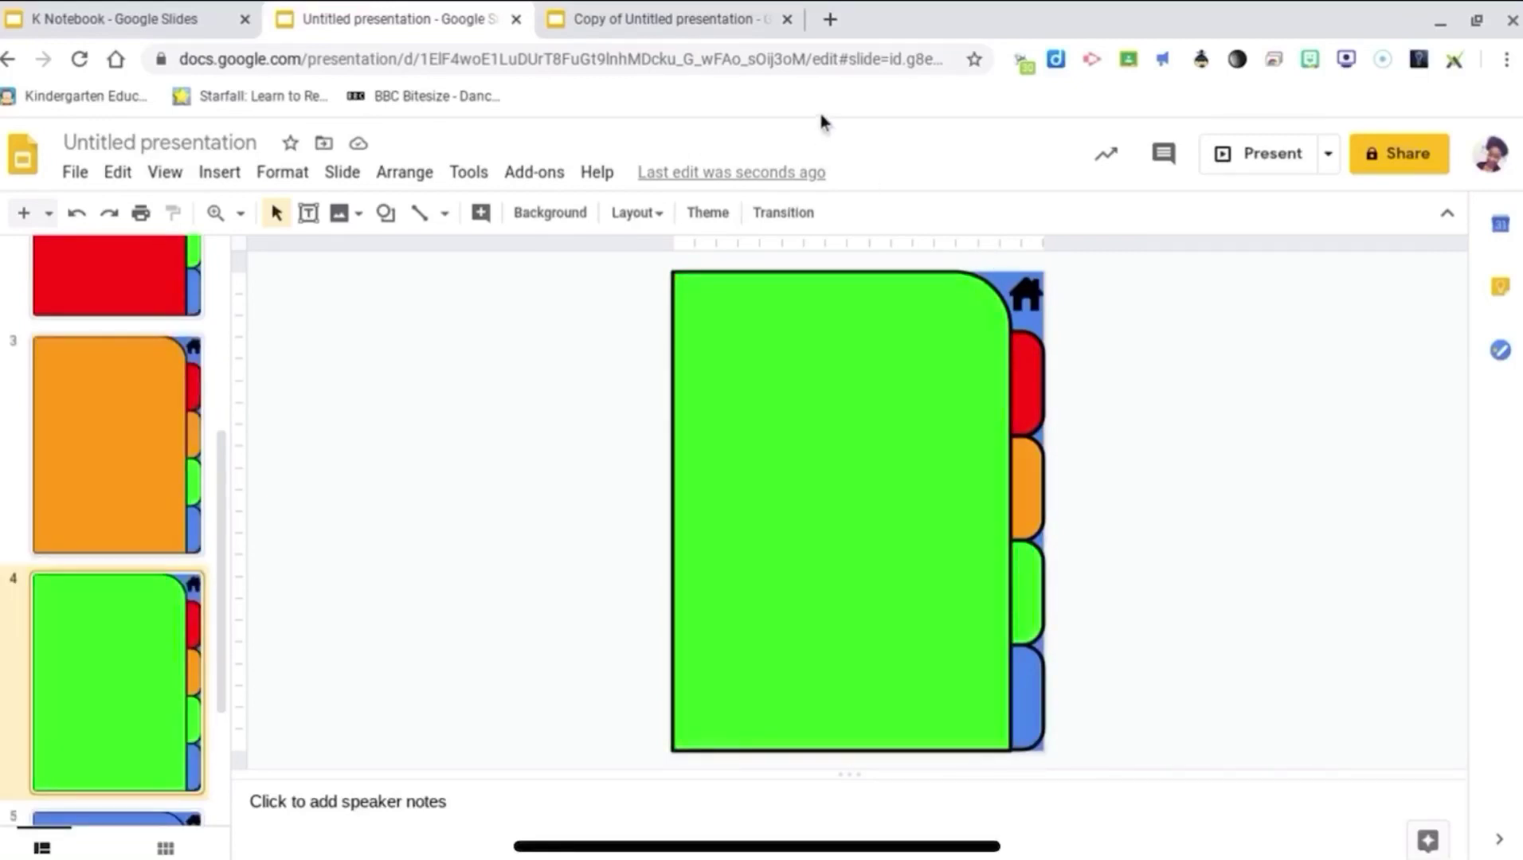
pyautogui.click(797, 58)
pyautogui.rightClick(798, 56)
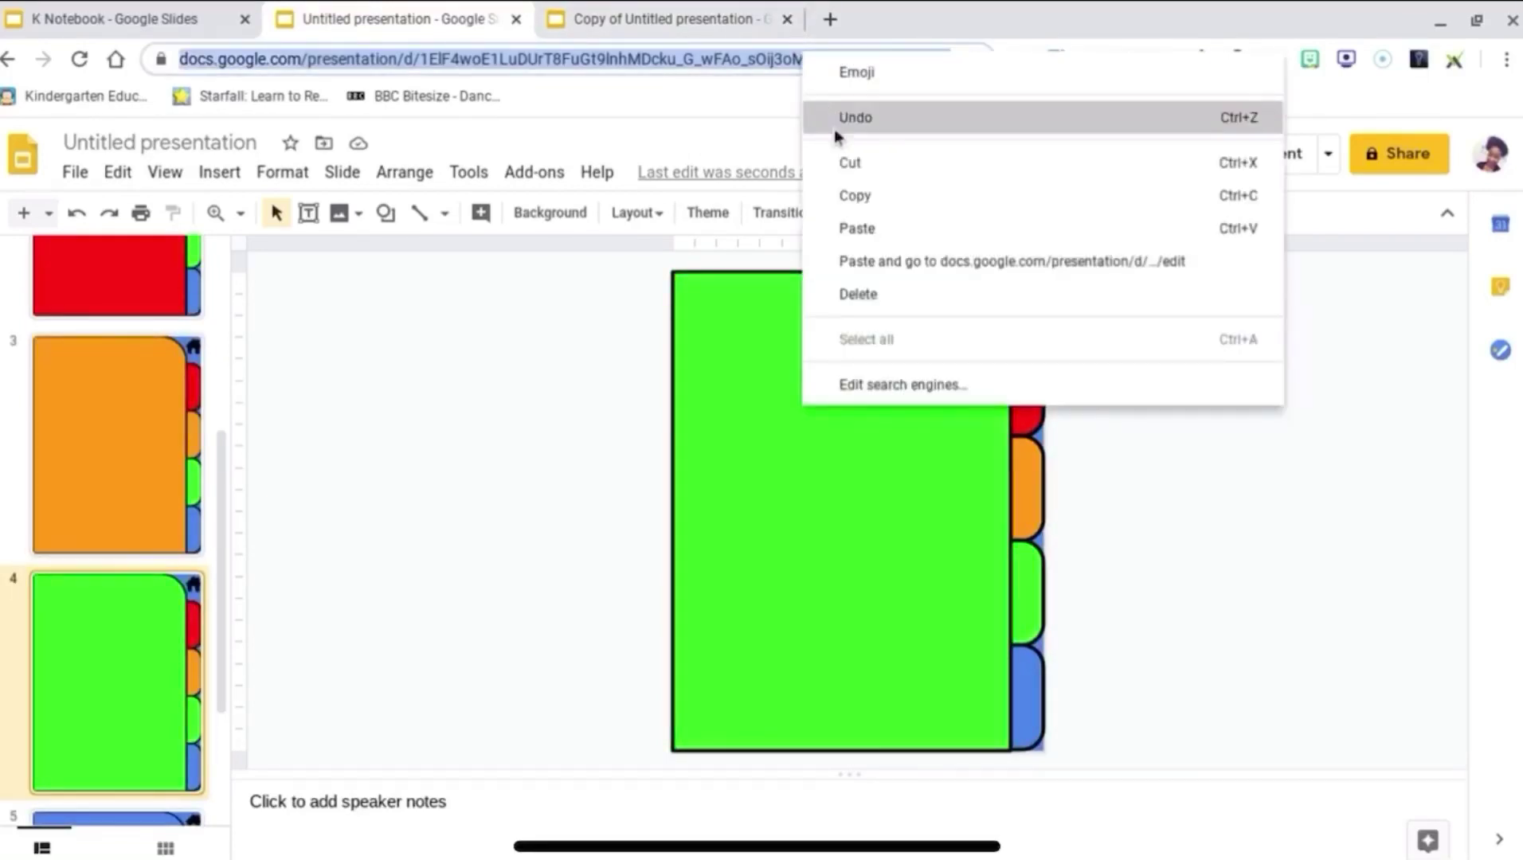
pyautogui.click(843, 193)
# Step: Paste slide 4's address as the green tab's link on slide 3
pyautogui.press('Up')
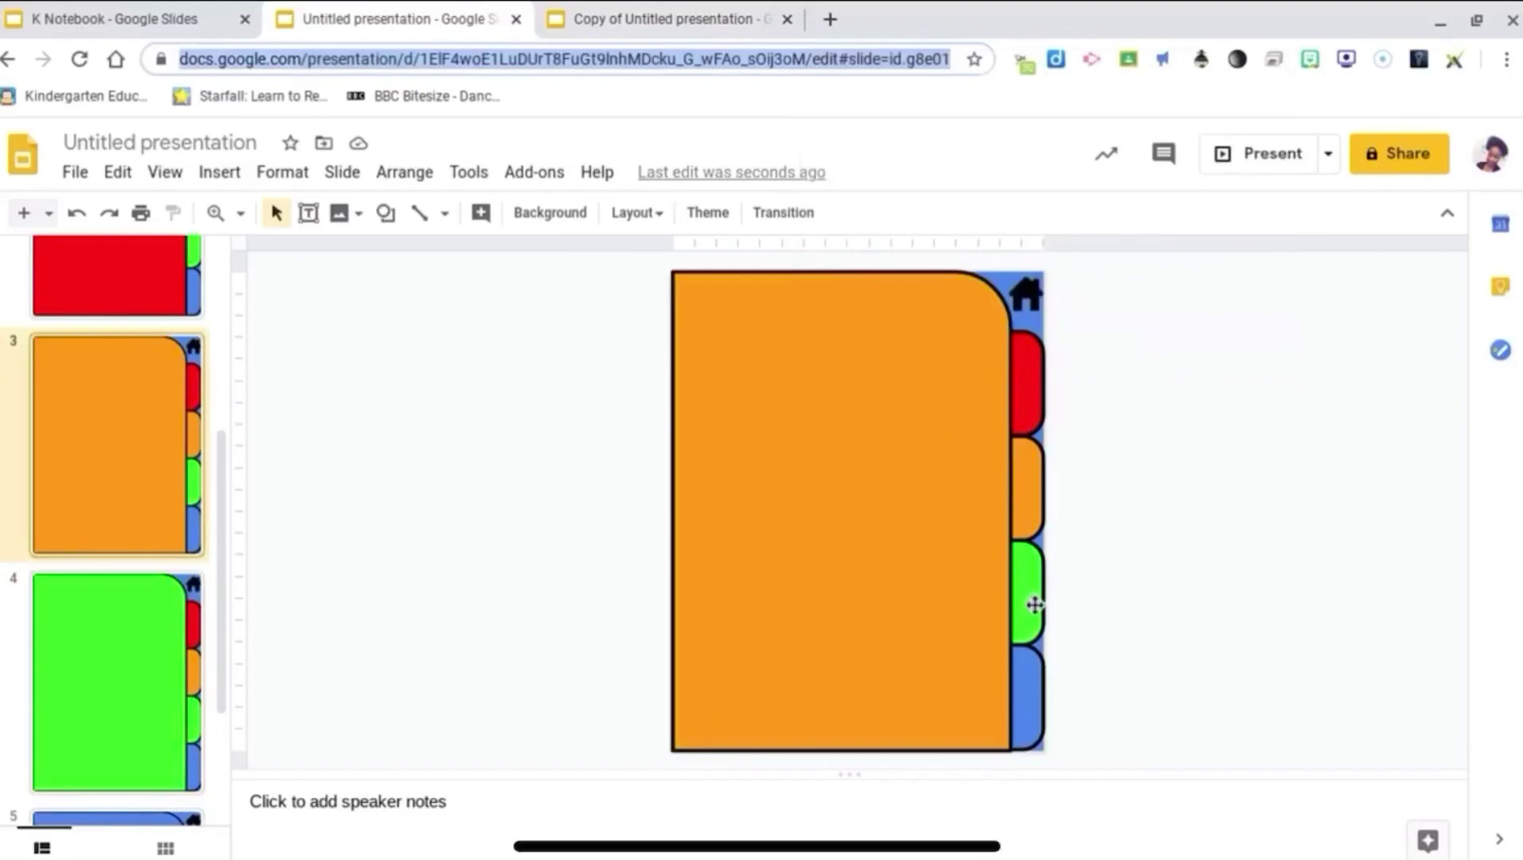
pyautogui.click(1030, 603)
pyautogui.rightClick(1030, 598)
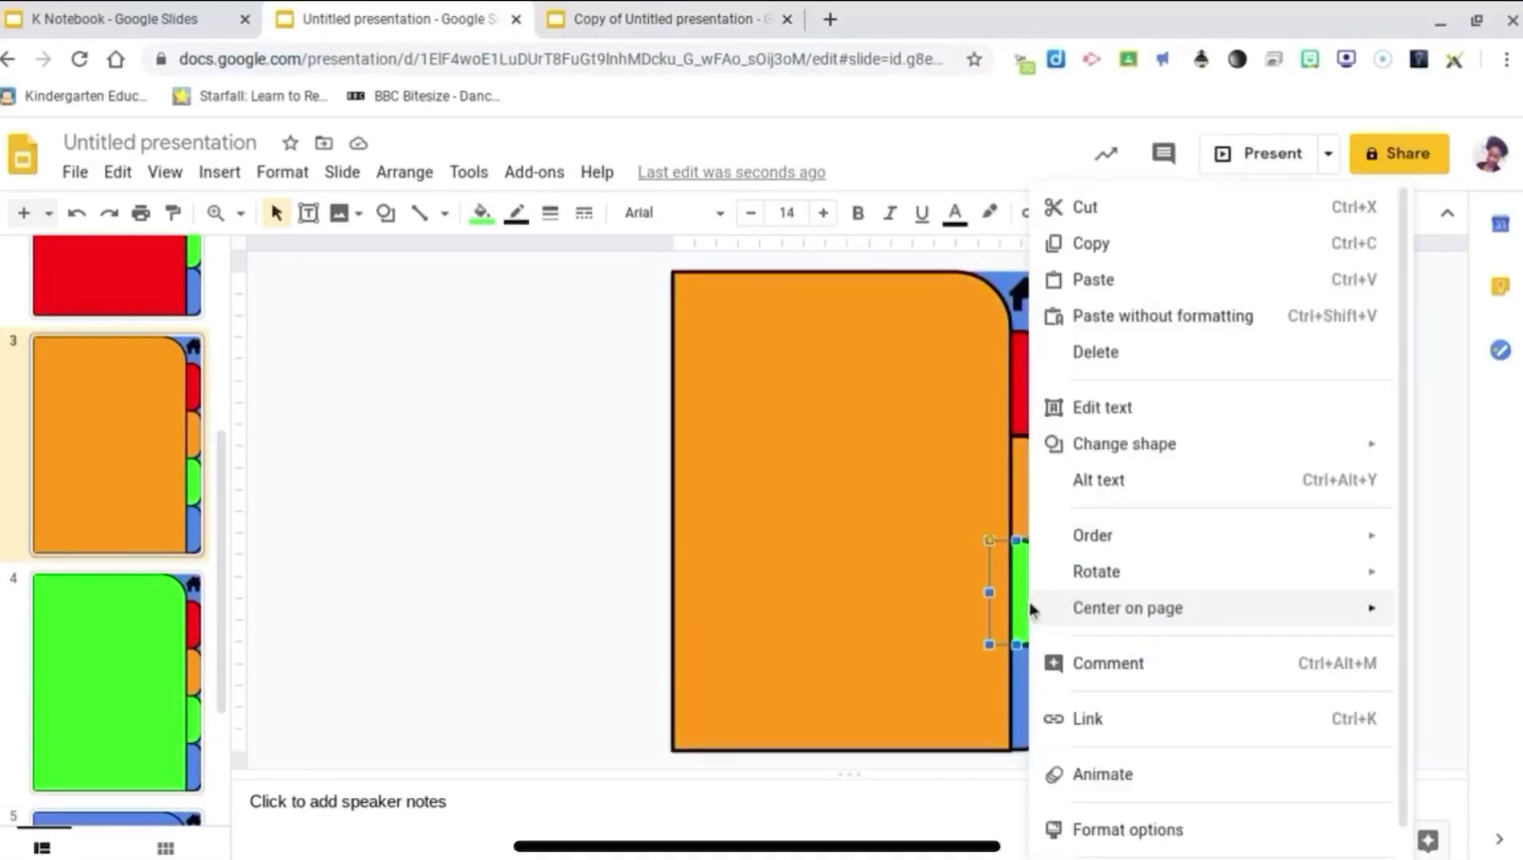
pyautogui.click(1086, 717)
pyautogui.rightClick(1083, 706)
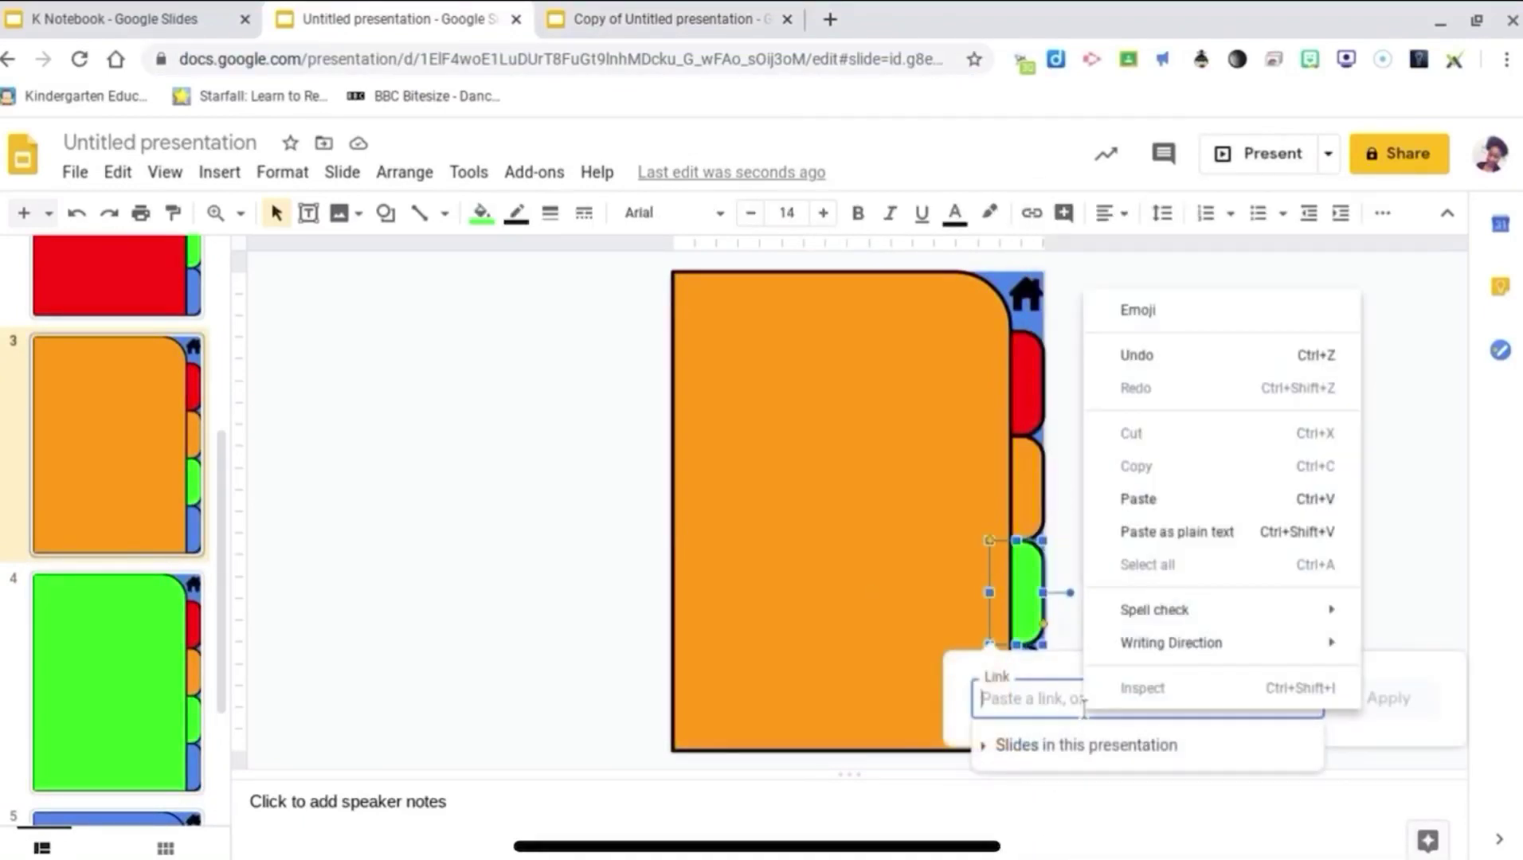
pyautogui.click(1173, 532)
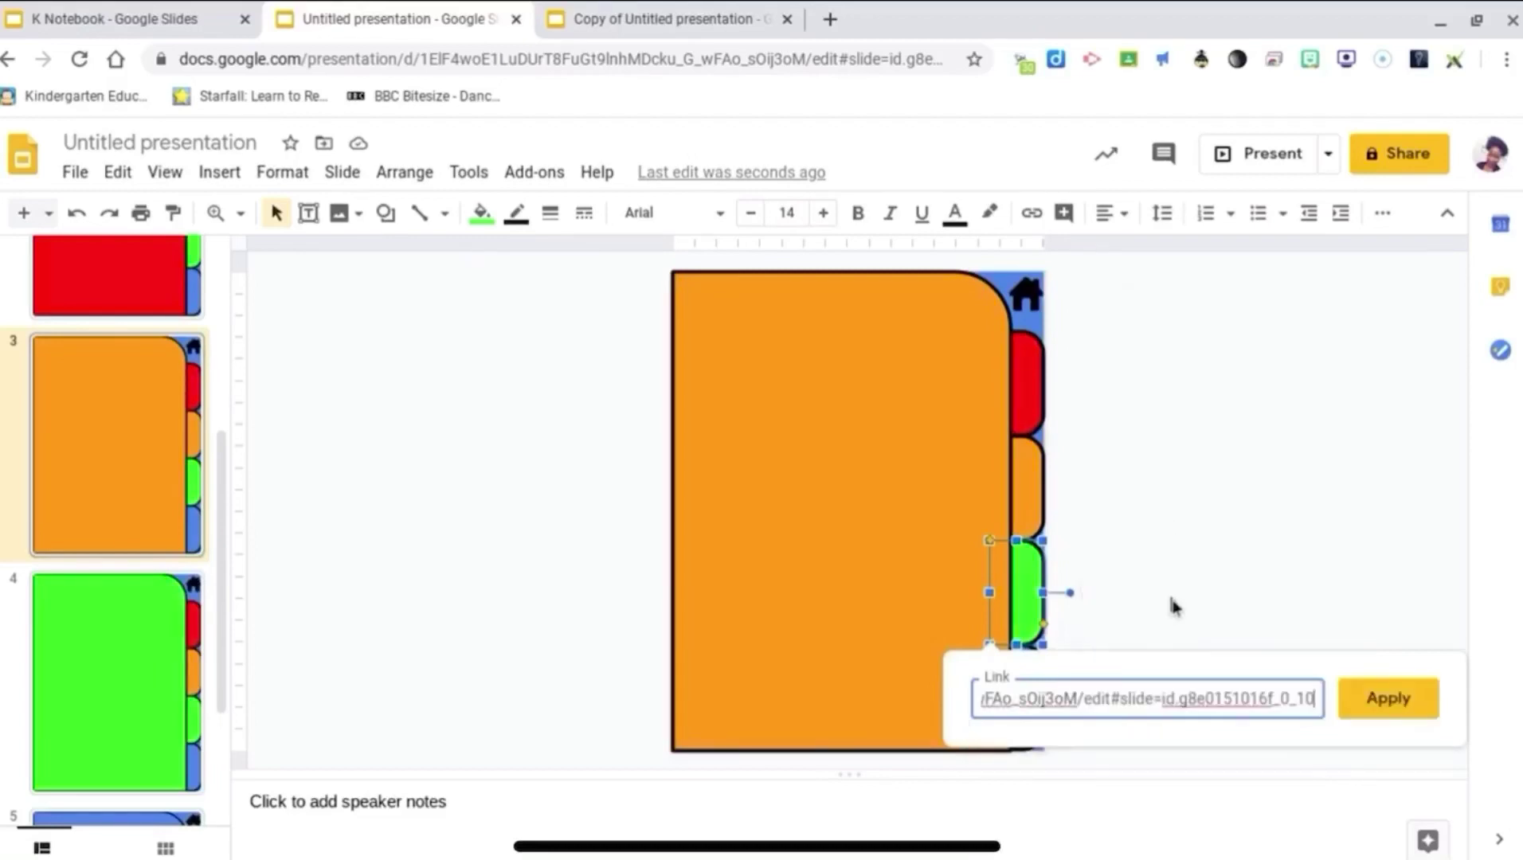
pyautogui.click(1210, 672)
pyautogui.scroll(-2, 1227, 663)
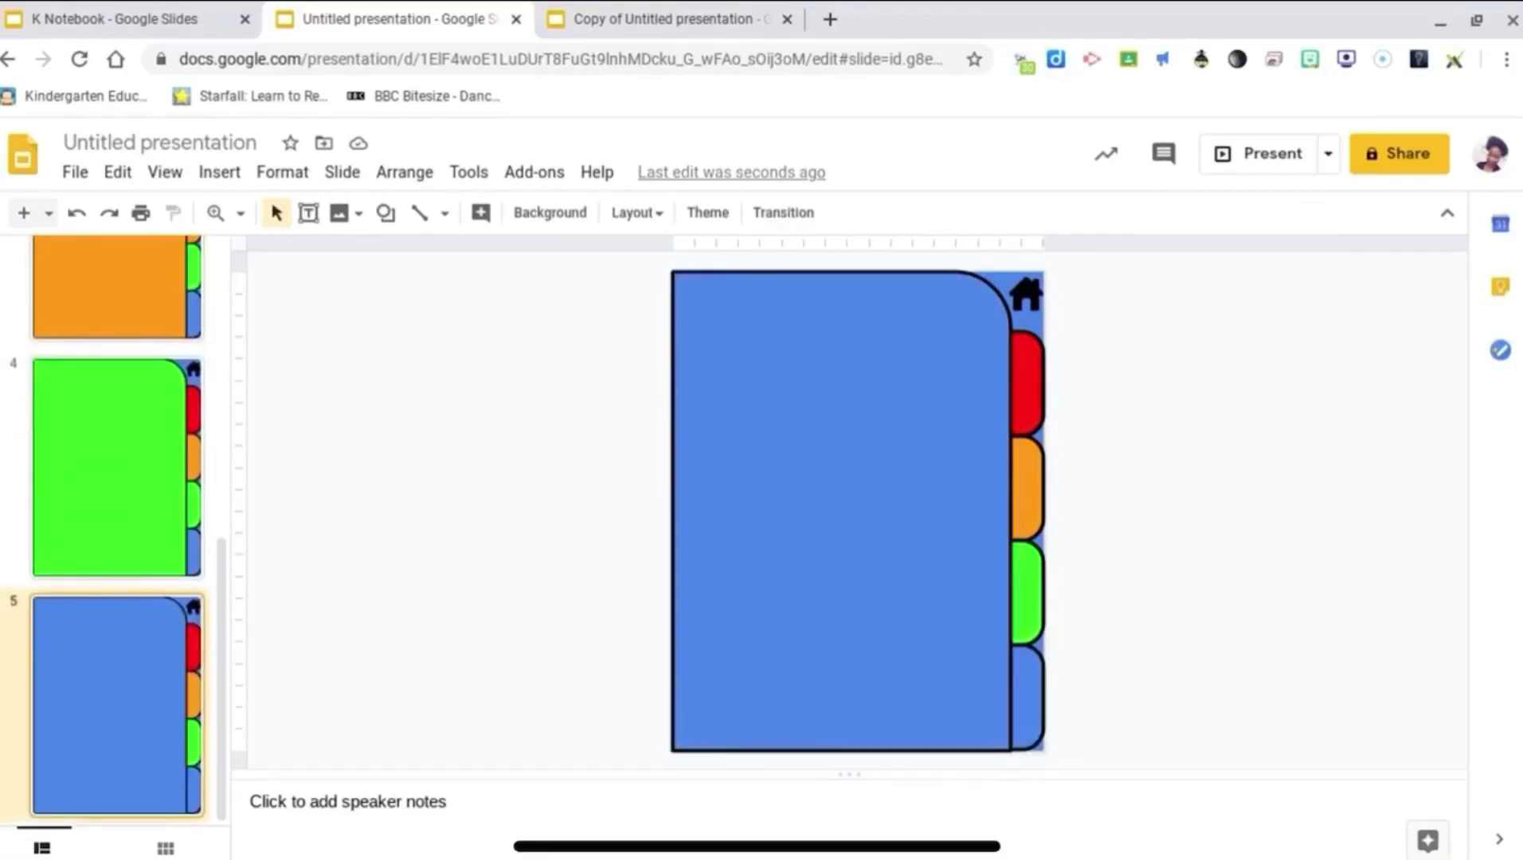
# Step: Copy slide 5's web address and paste it as slide 3's blue tab link
pyautogui.click(768, 56)
pyautogui.rightClick(769, 56)
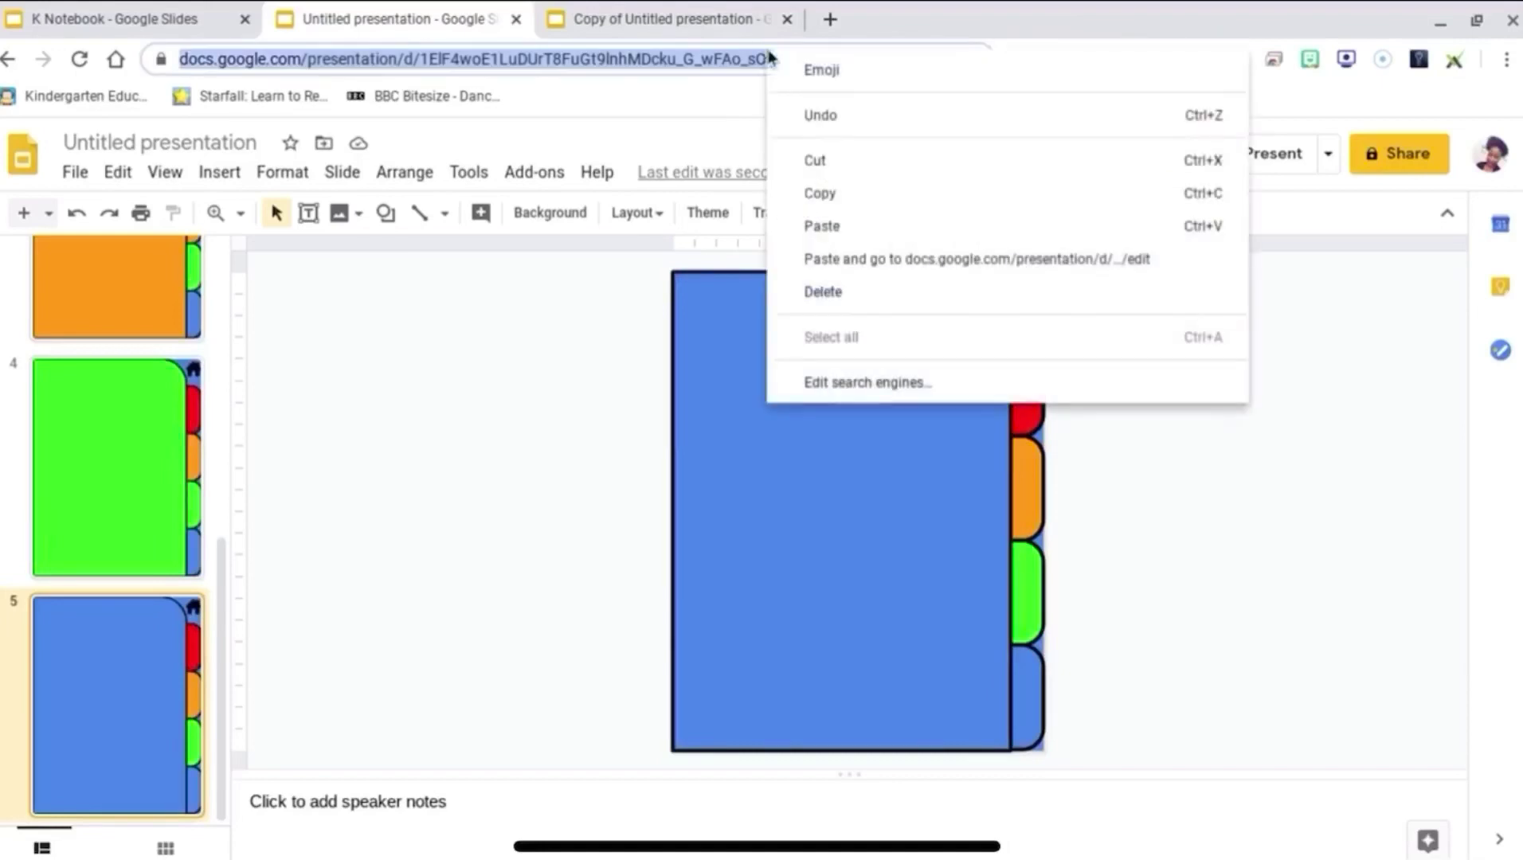
pyautogui.click(807, 182)
pyautogui.click(111, 290)
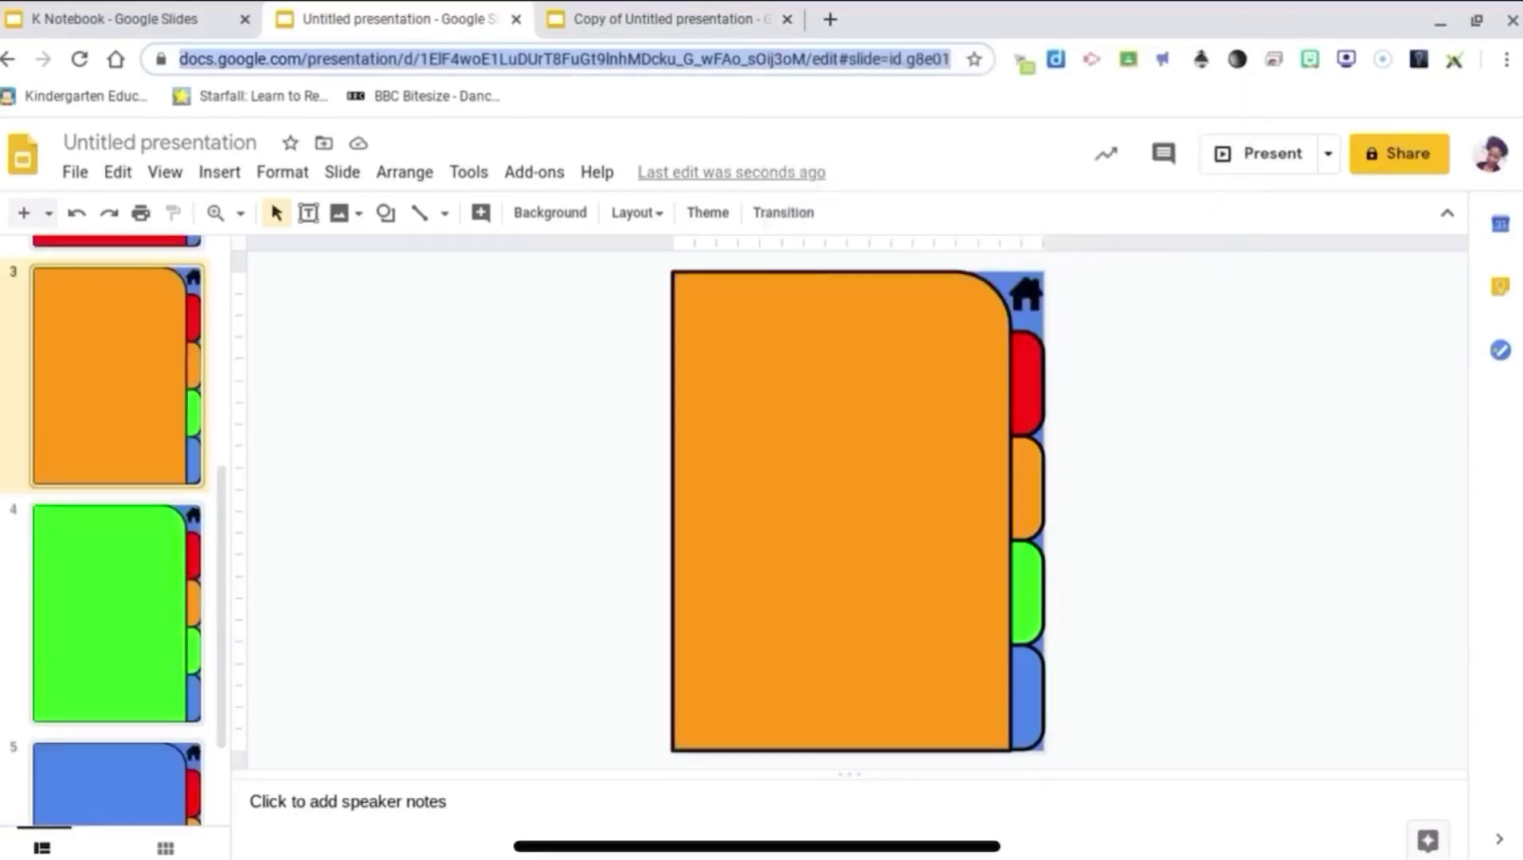
pyautogui.click(1035, 725)
pyautogui.rightClick(1037, 724)
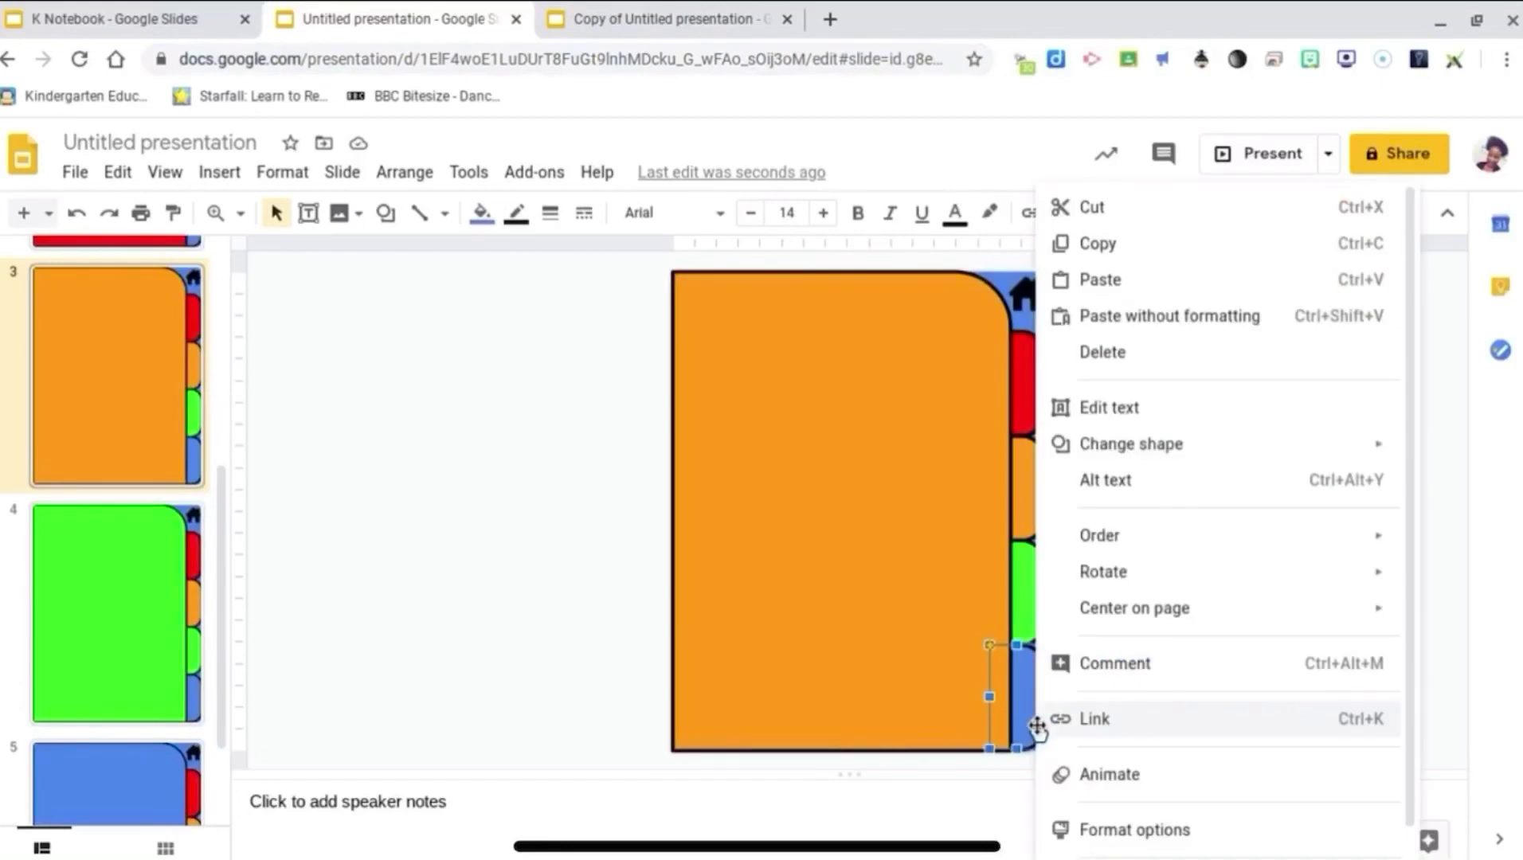
pyautogui.click(1057, 720)
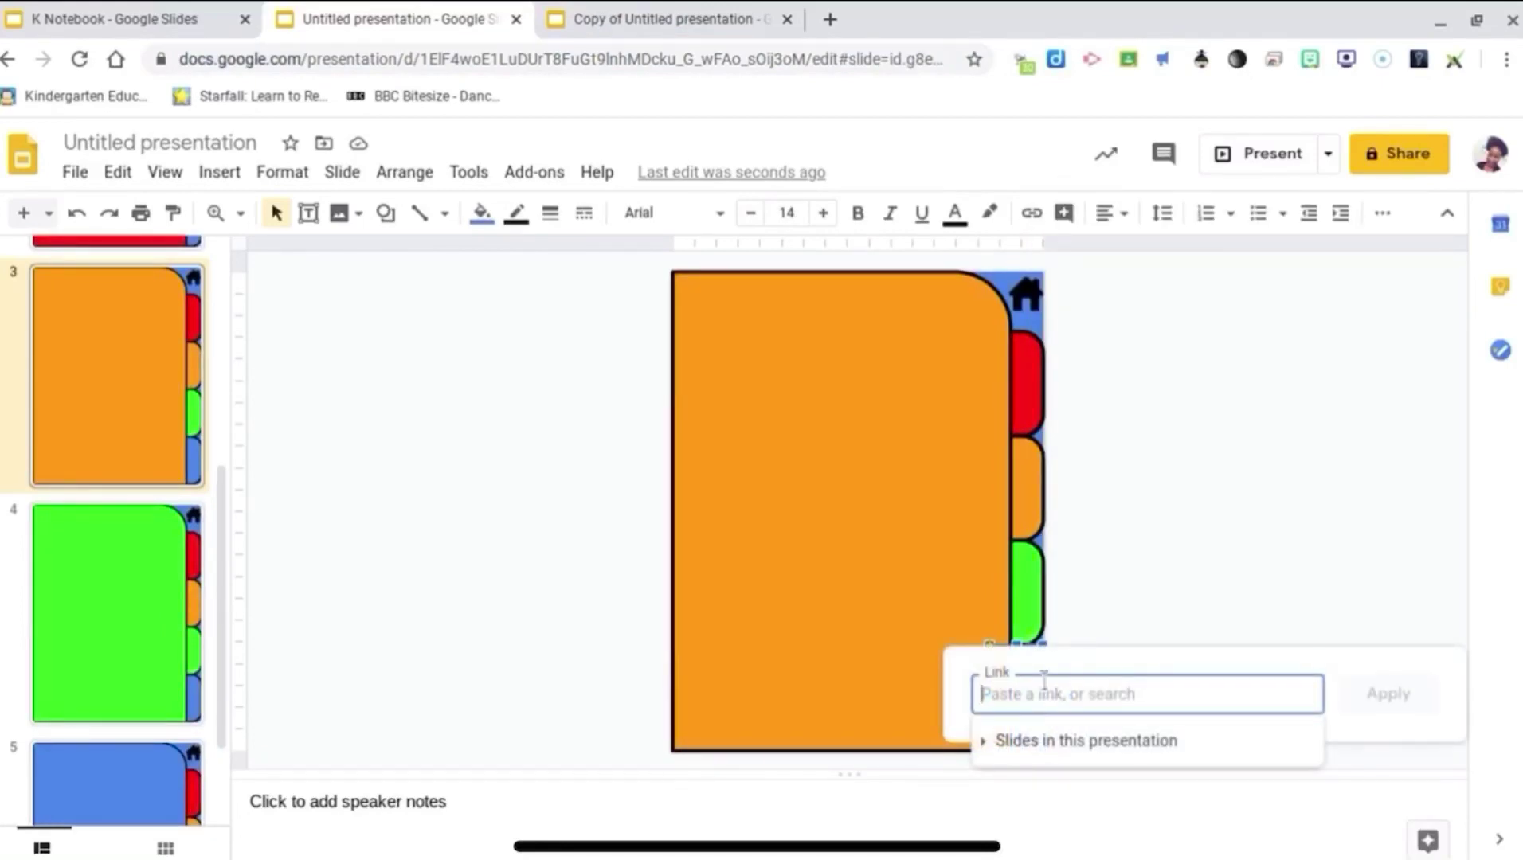
pyautogui.rightClick(1043, 693)
pyautogui.click(1099, 471)
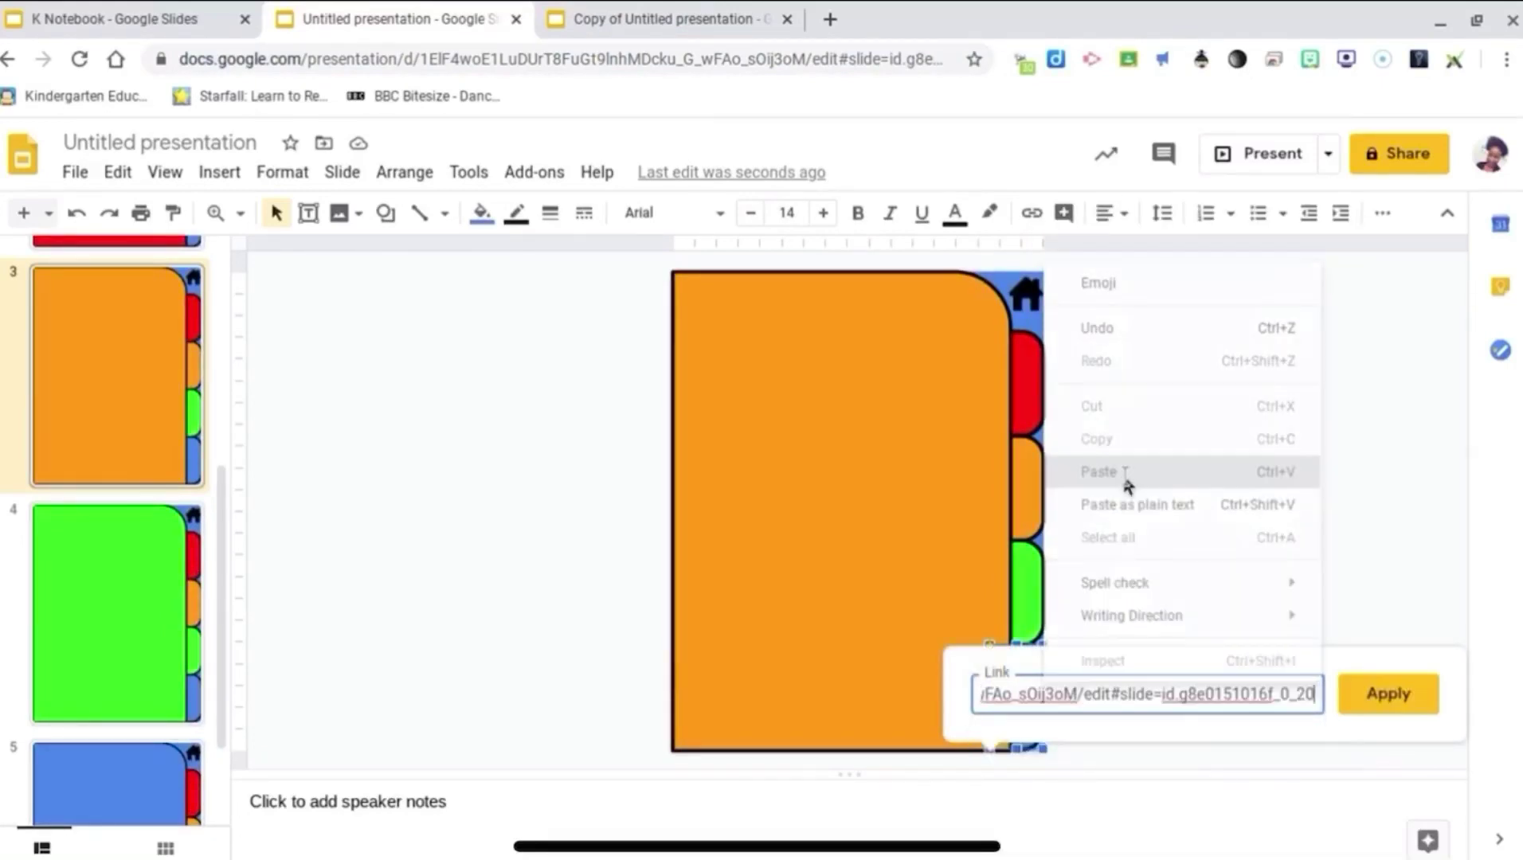
pyautogui.press('Return')
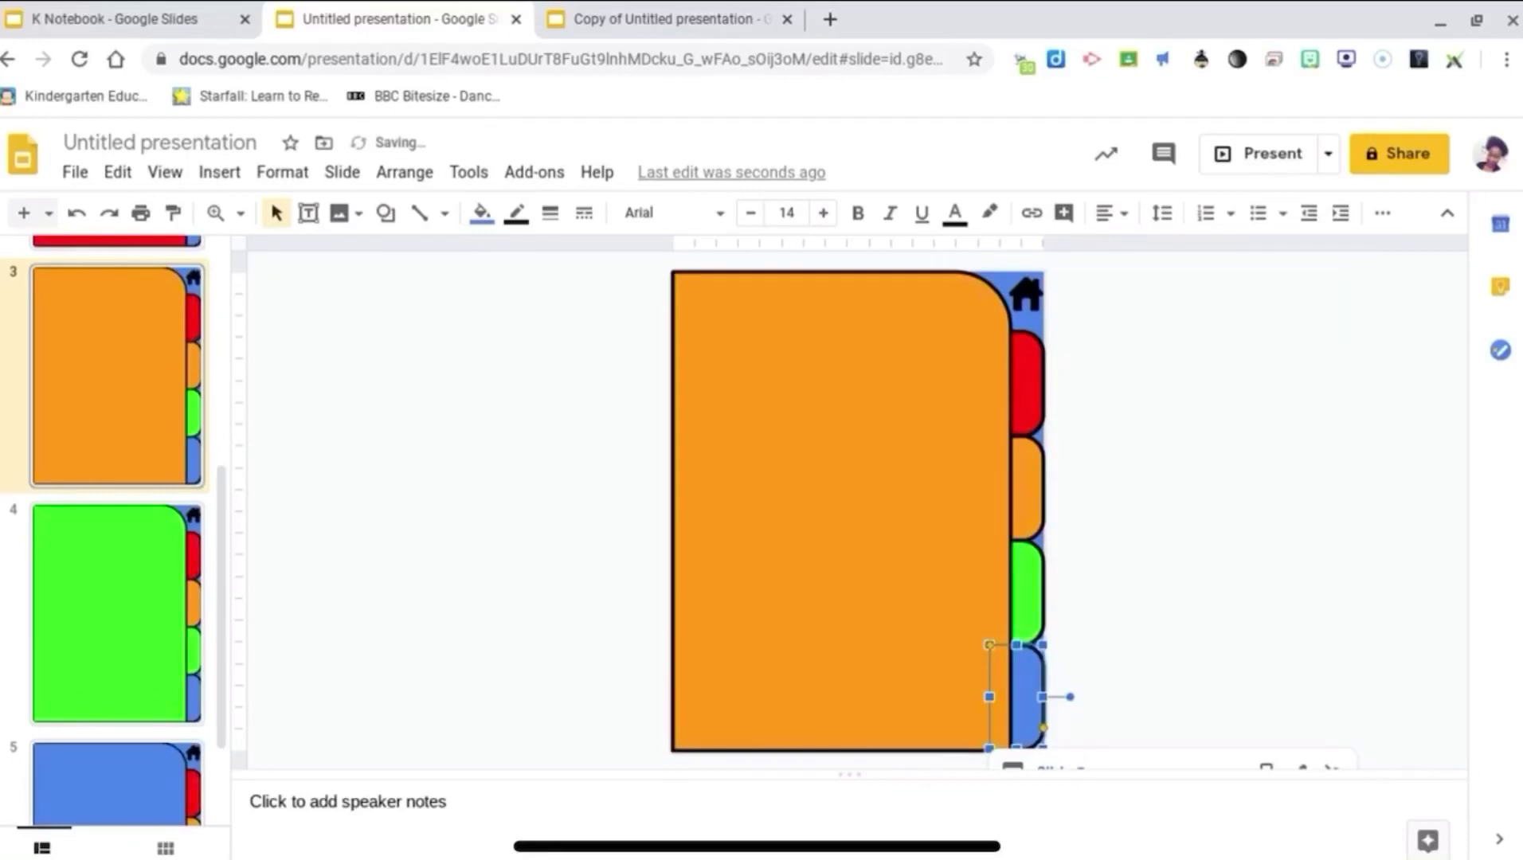
# Step: View the green slide 4 and then the blue slide 5
pyautogui.click(116, 614)
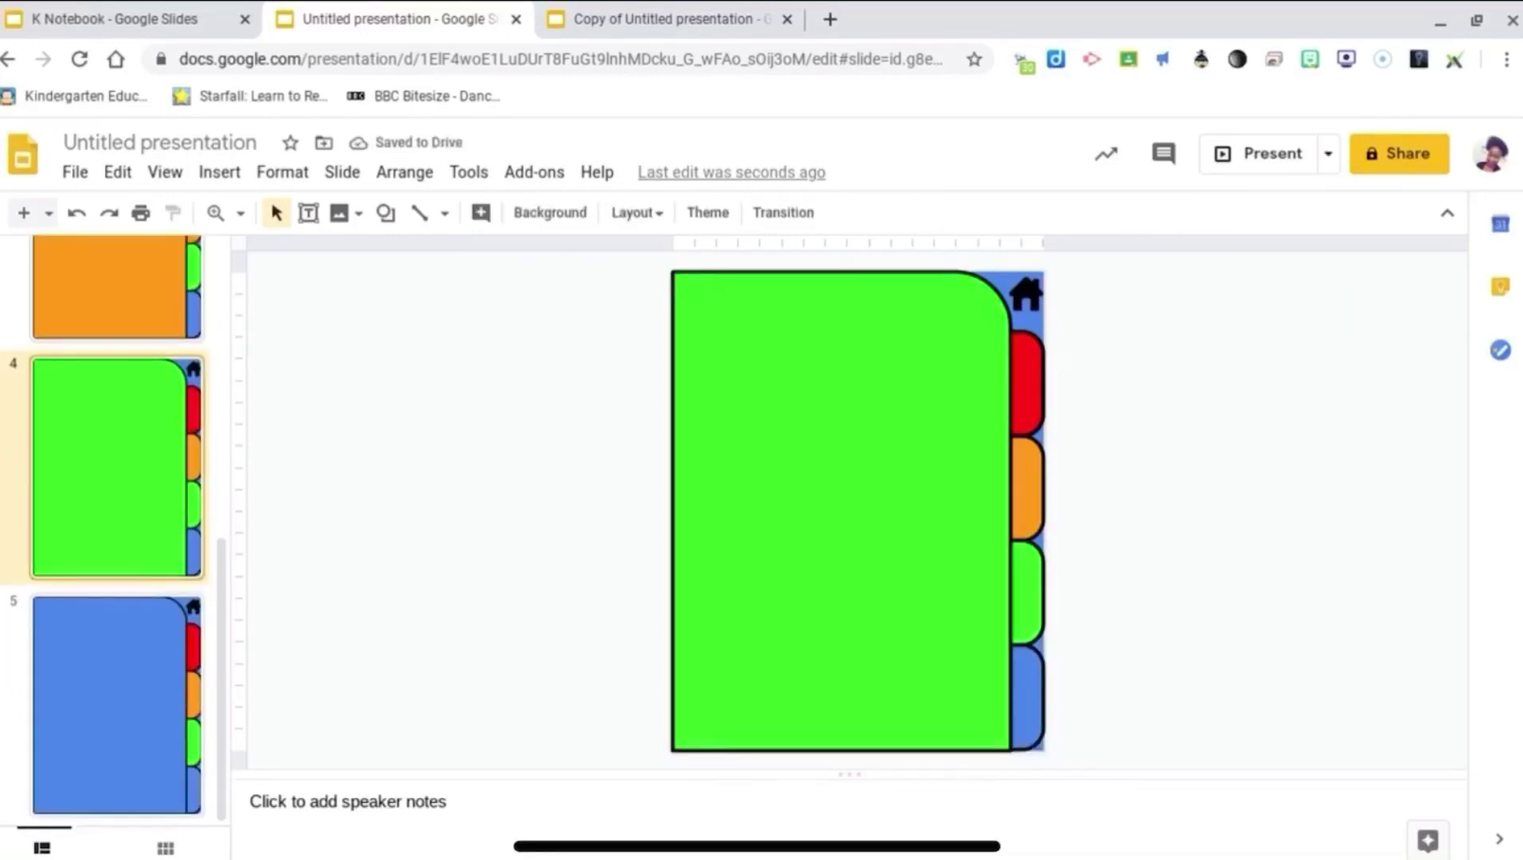
pyautogui.click(116, 705)
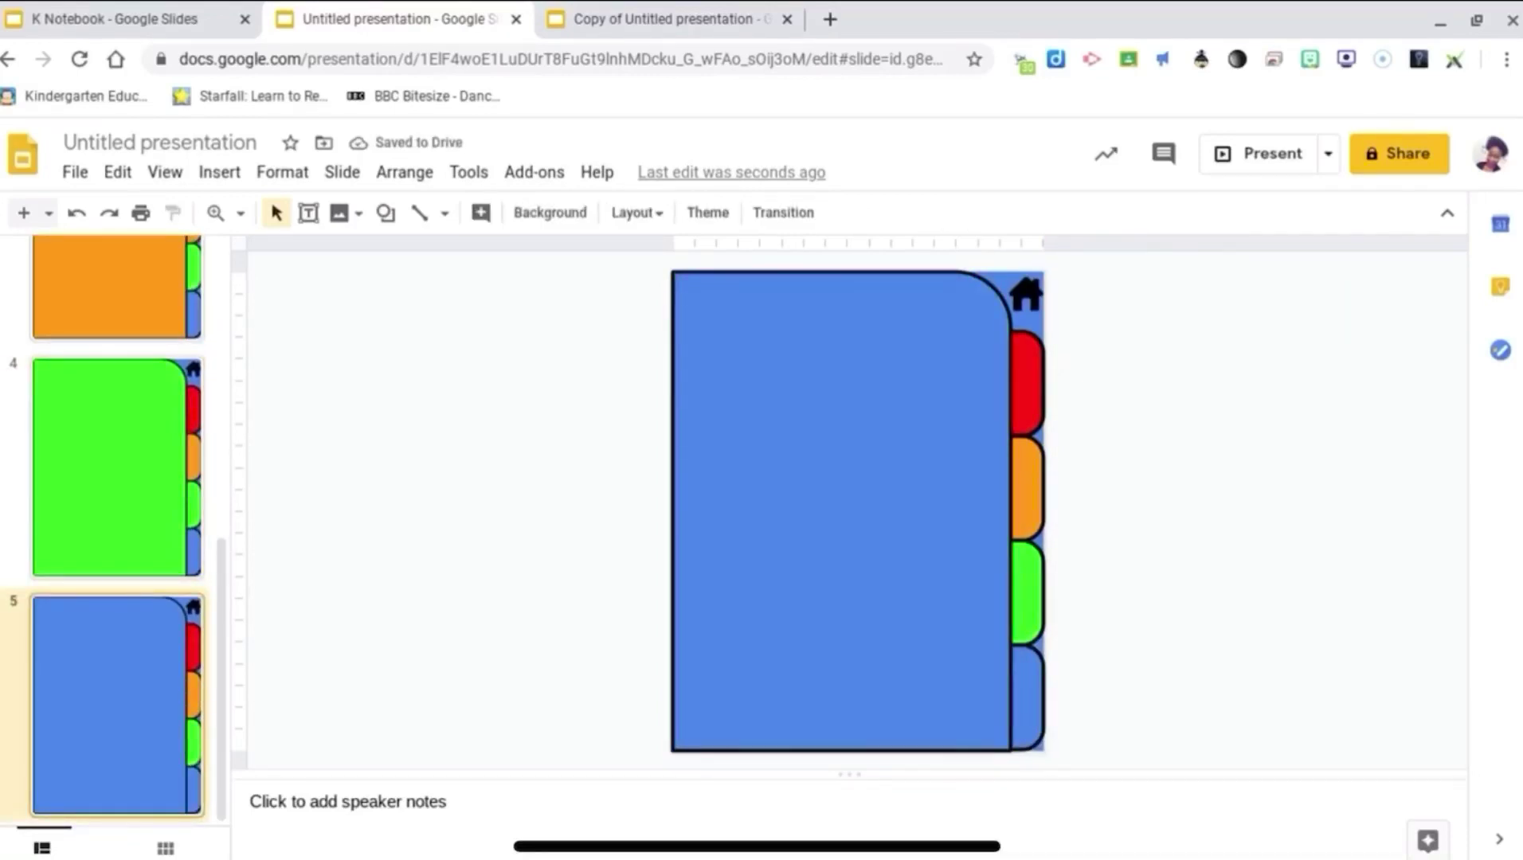
pyautogui.scroll(8, 116, 526)
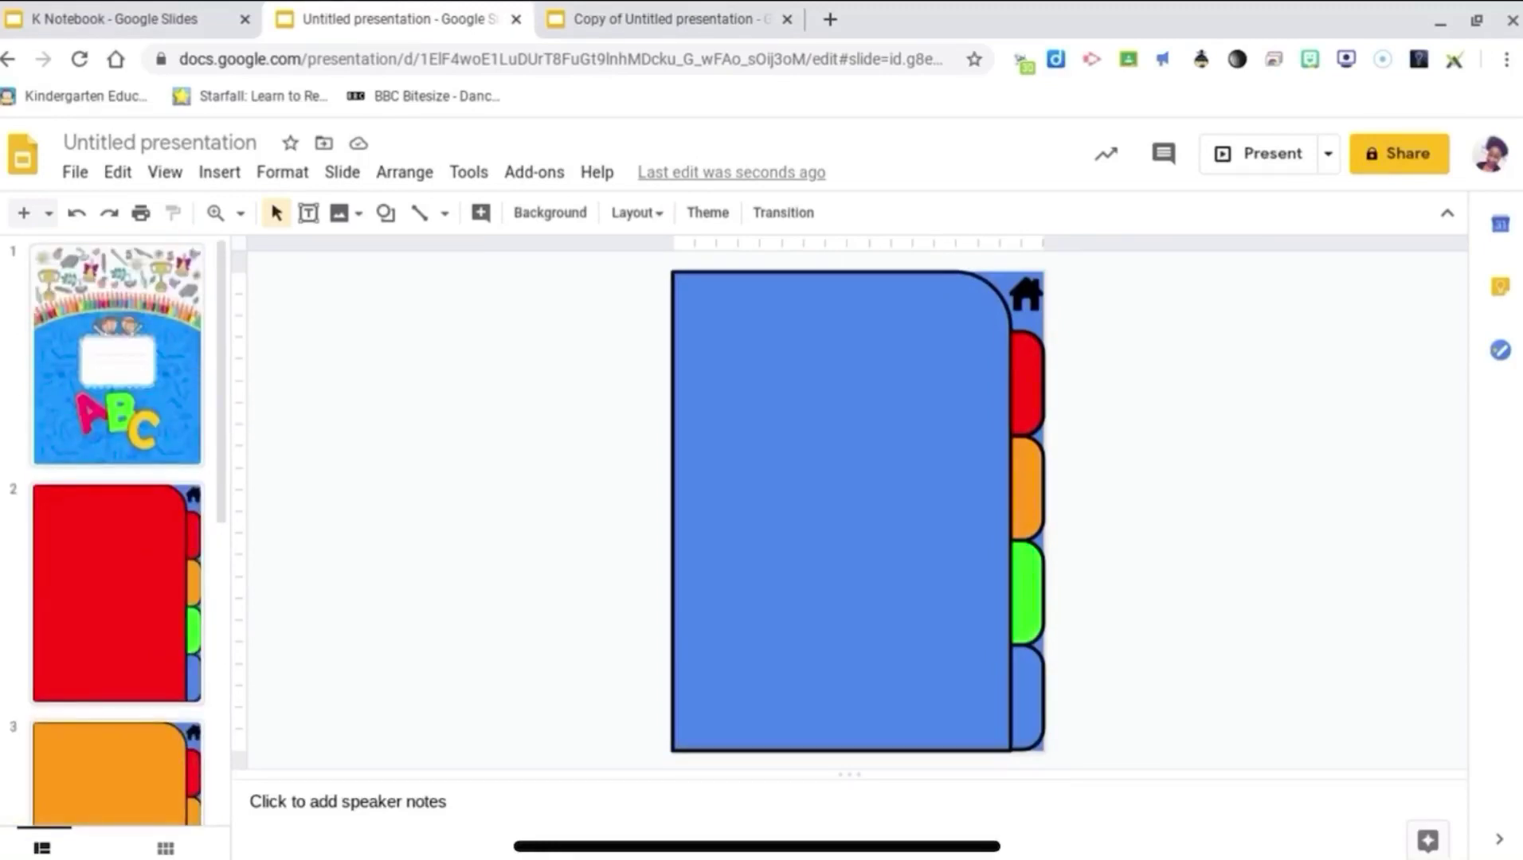
# Step: On green slide 4, check that the orange and green tabs link to slides 3 and 4, plus the red and blue tabs
pyautogui.hotkey('ctrl', 'Tab')
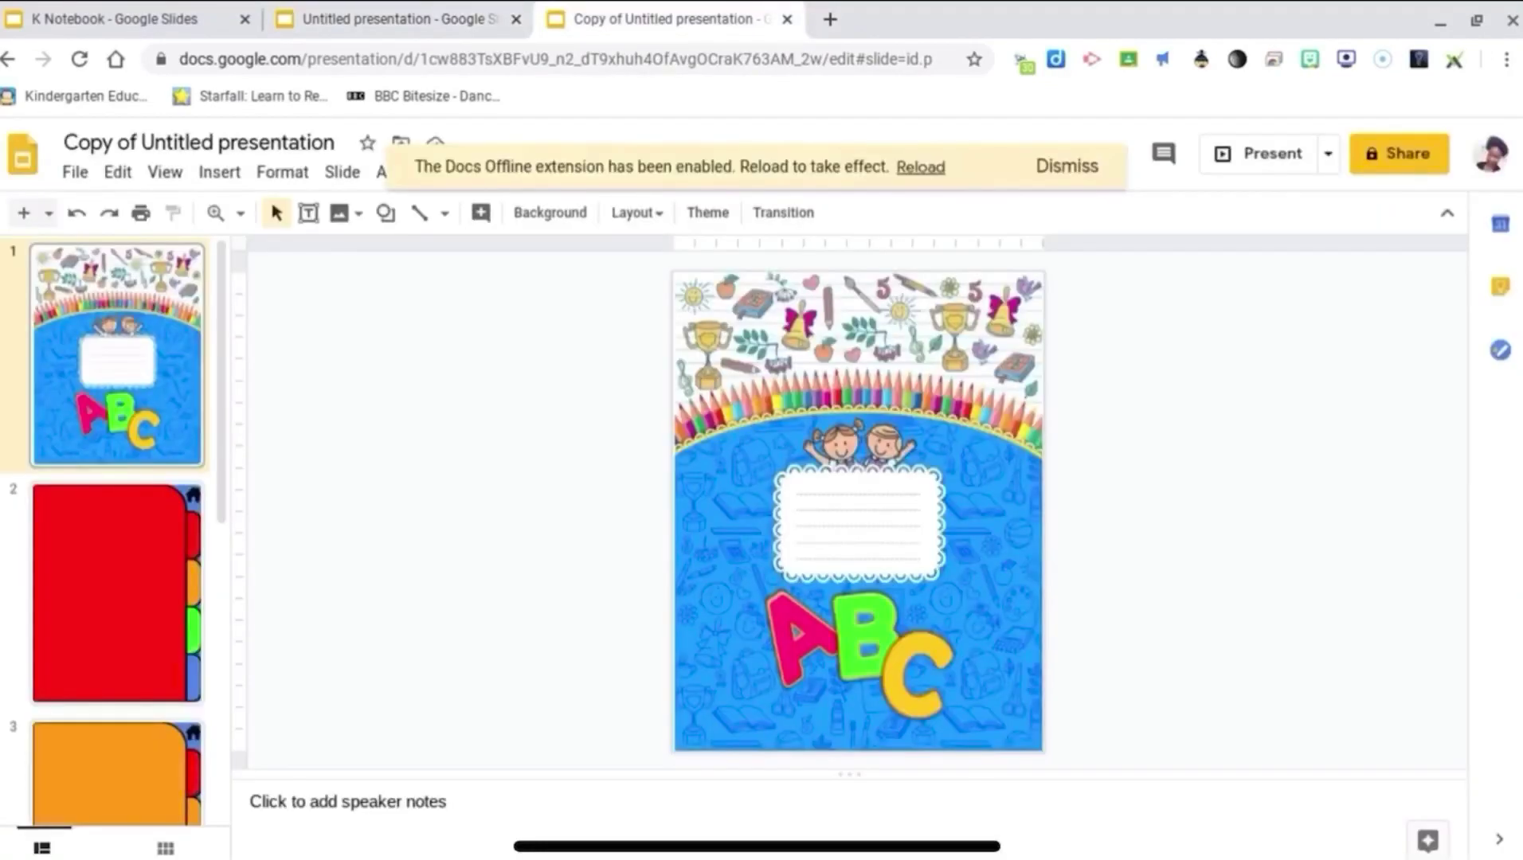
pyautogui.scroll(-5, 116, 526)
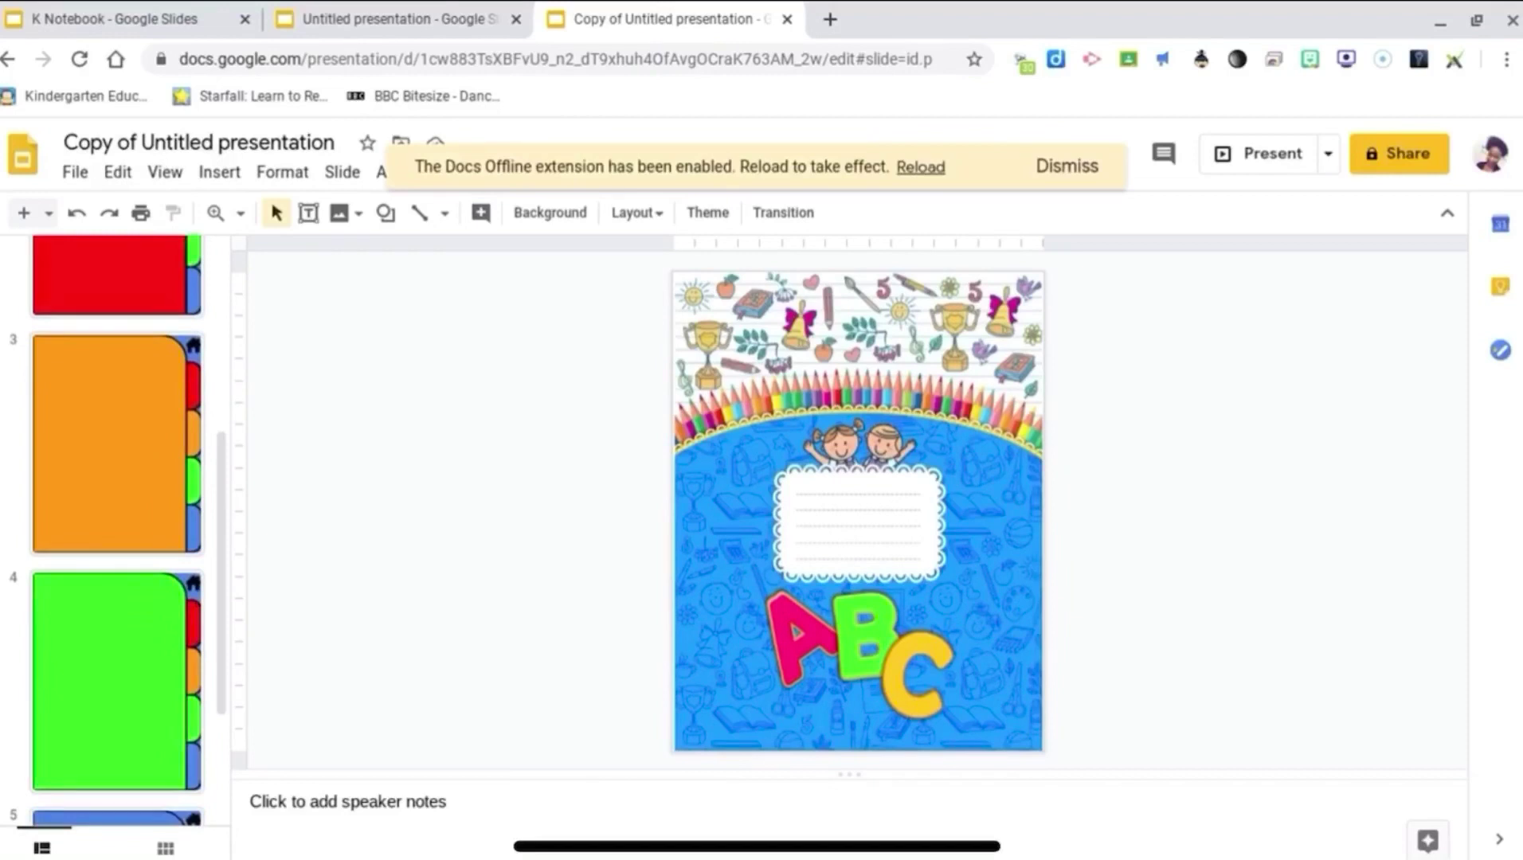
pyautogui.click(116, 680)
pyautogui.scroll(-3, 117, 525)
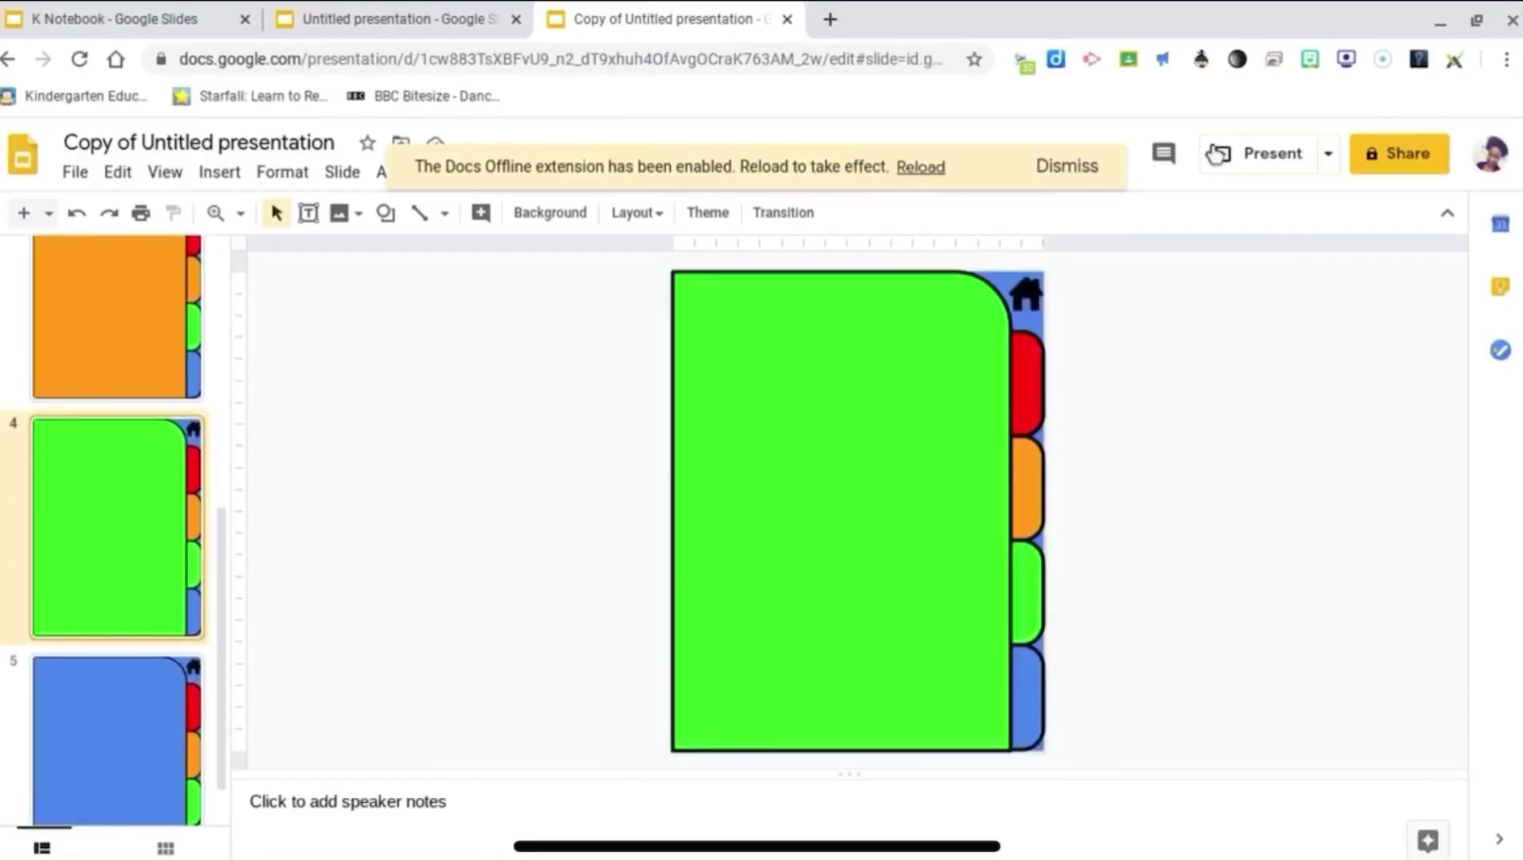
pyautogui.click(1064, 168)
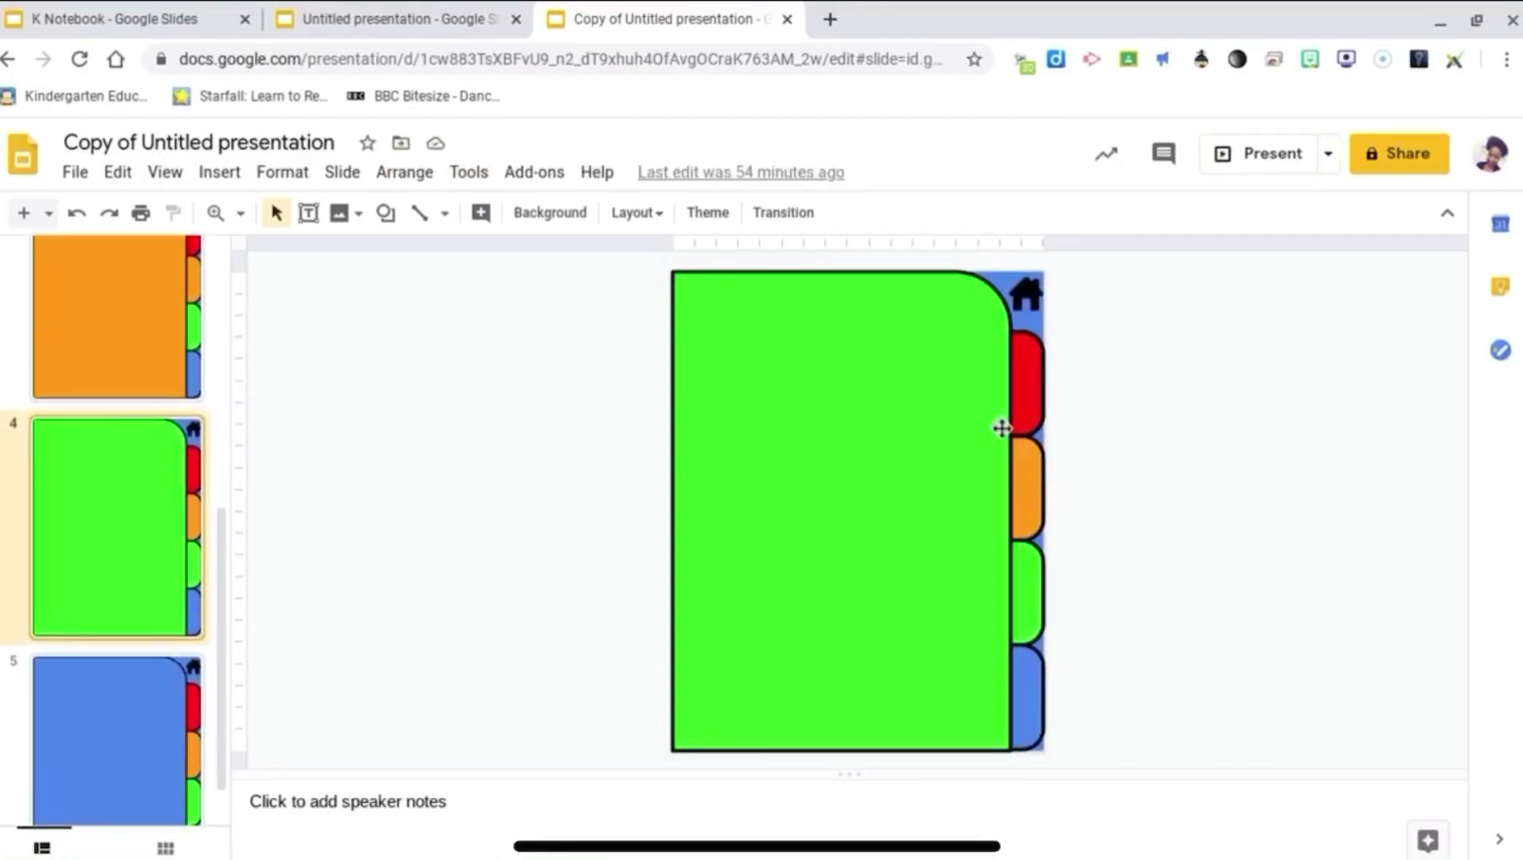
pyautogui.click(1018, 404)
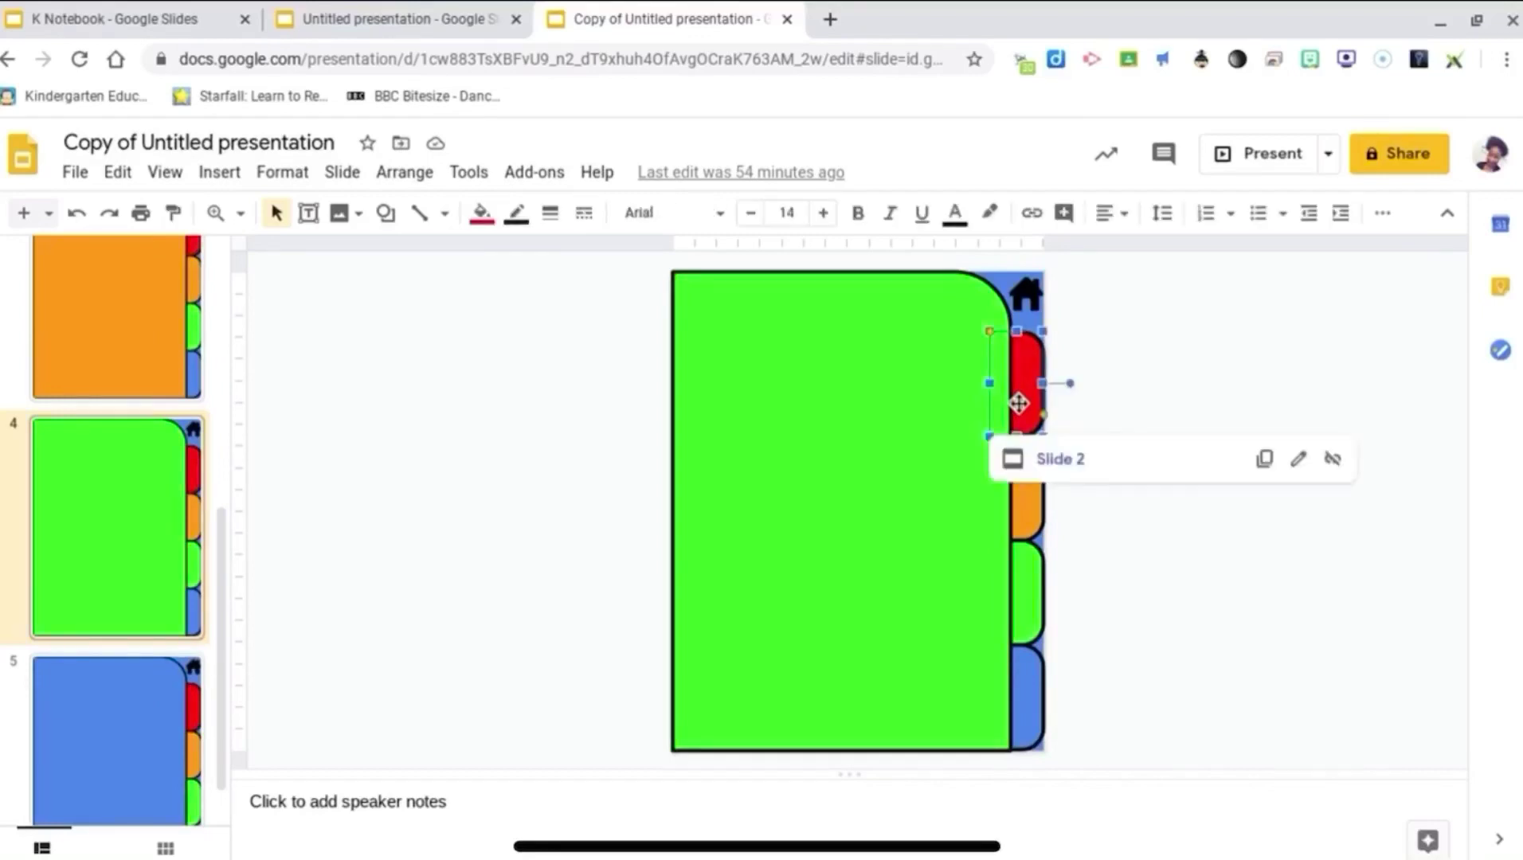
pyautogui.click(1022, 513)
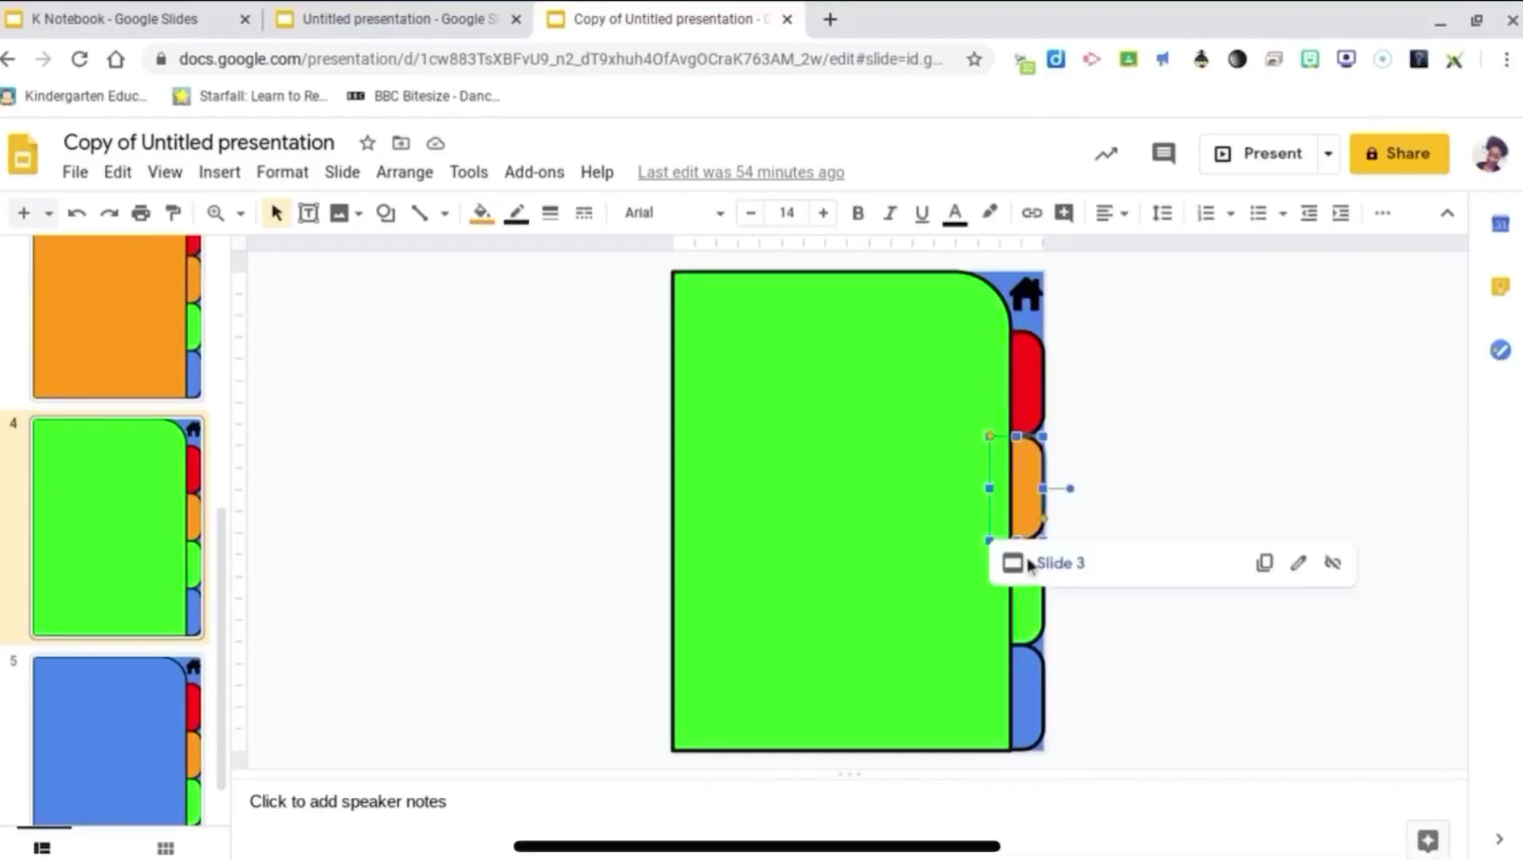
pyautogui.click(1025, 602)
pyautogui.click(1035, 743)
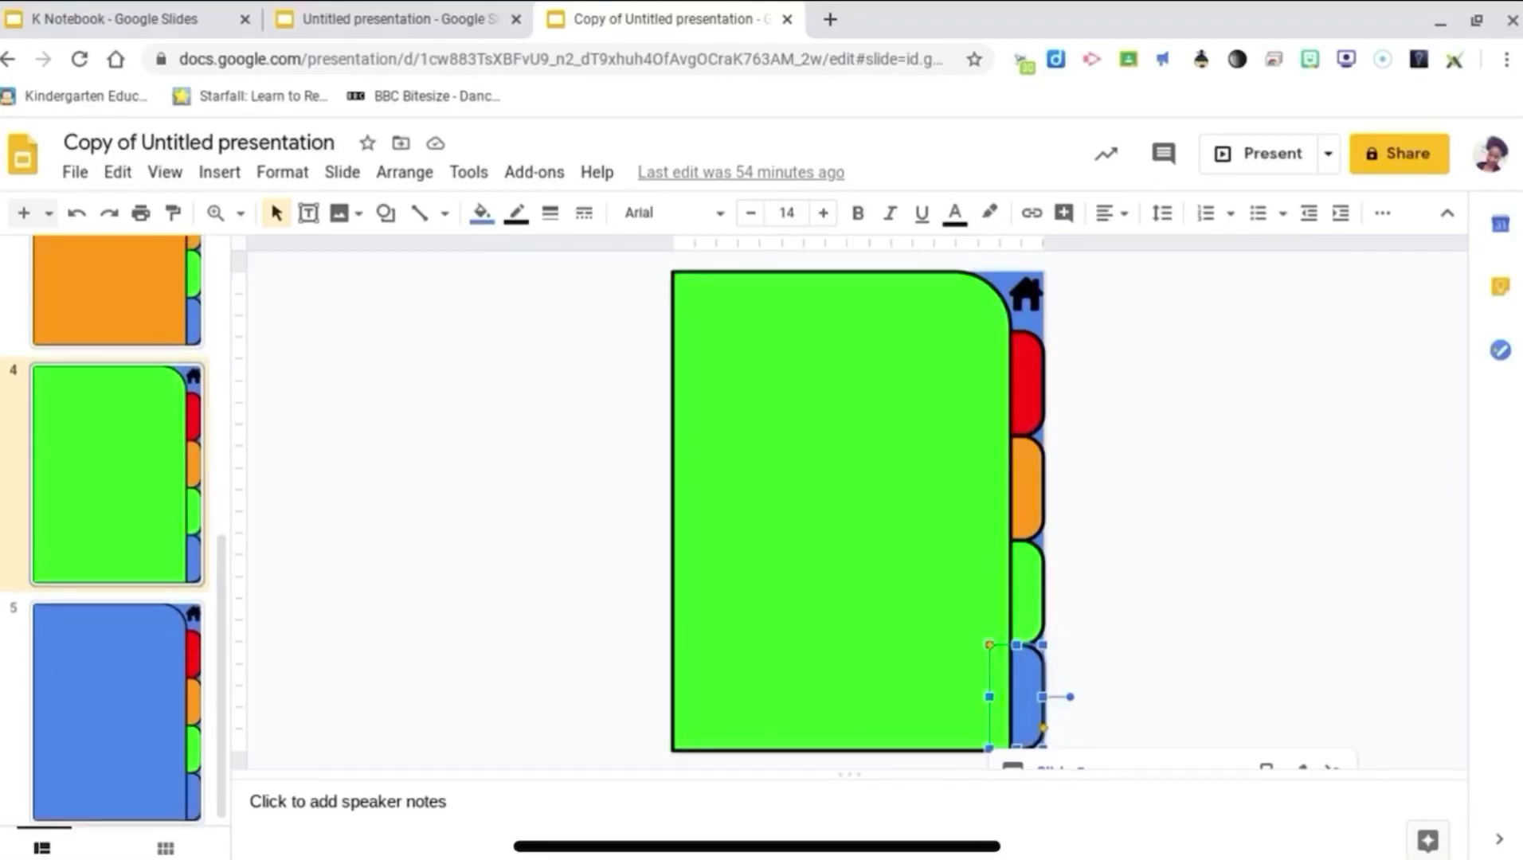
# Step: On blue slide 5, check the red, orange and green tabs link to slides 2, 3 and 4, plus the blue tab
pyautogui.click(1053, 769)
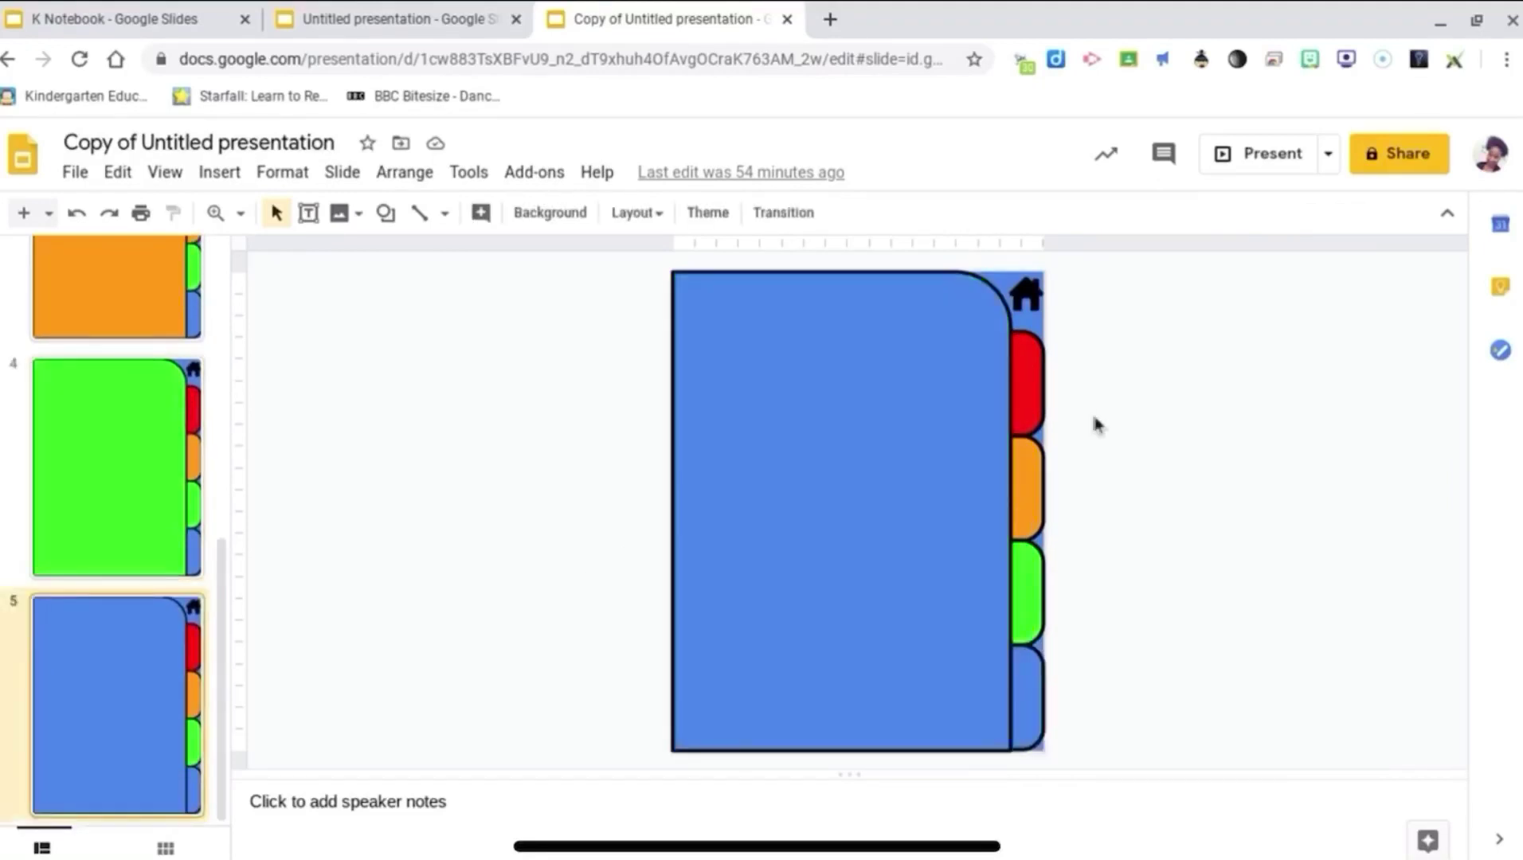
pyautogui.click(1033, 387)
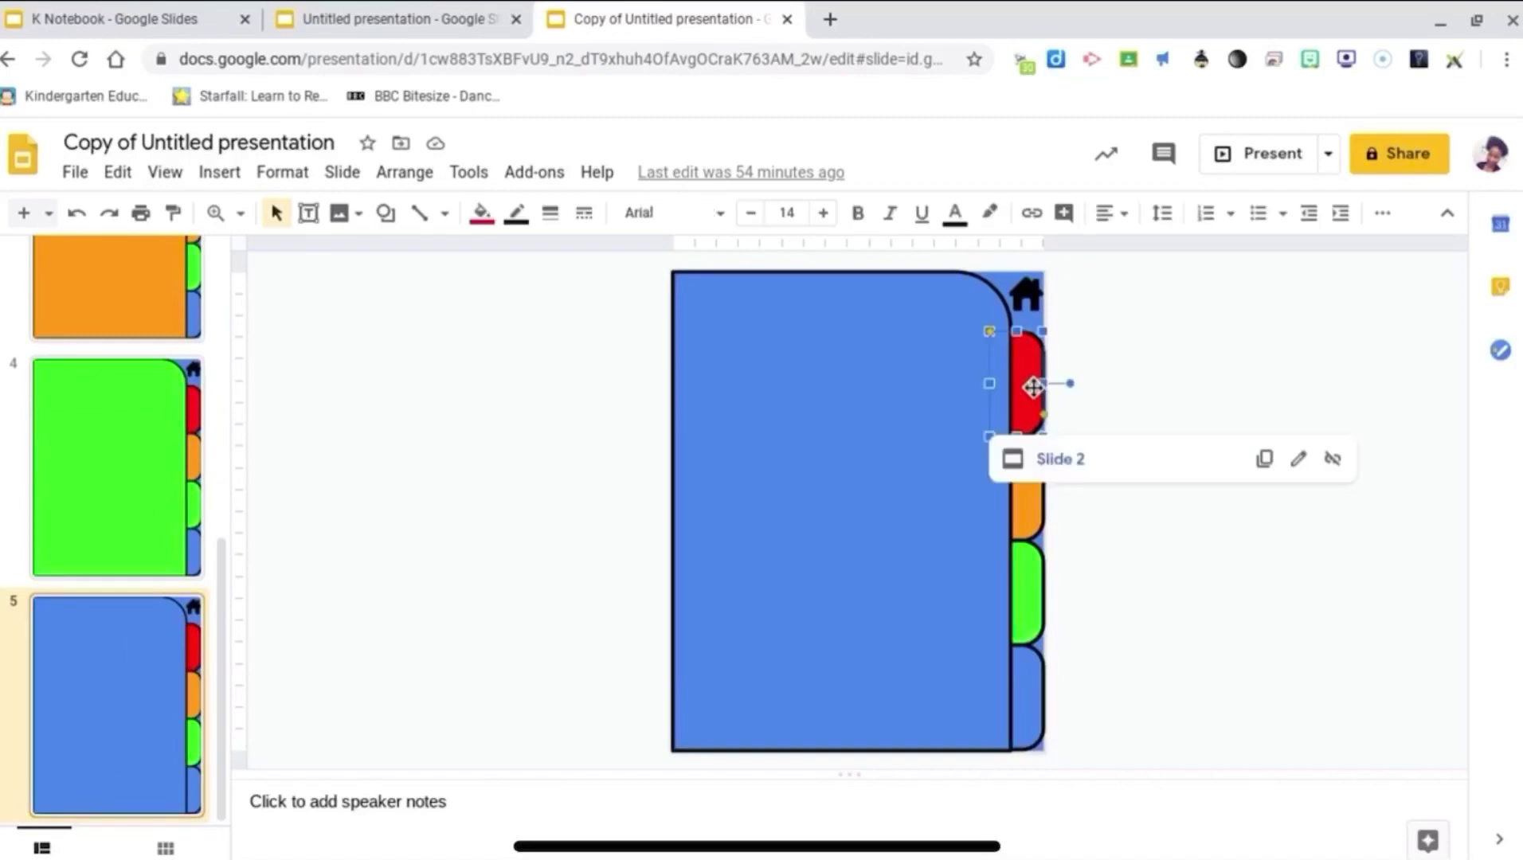
pyautogui.click(1030, 498)
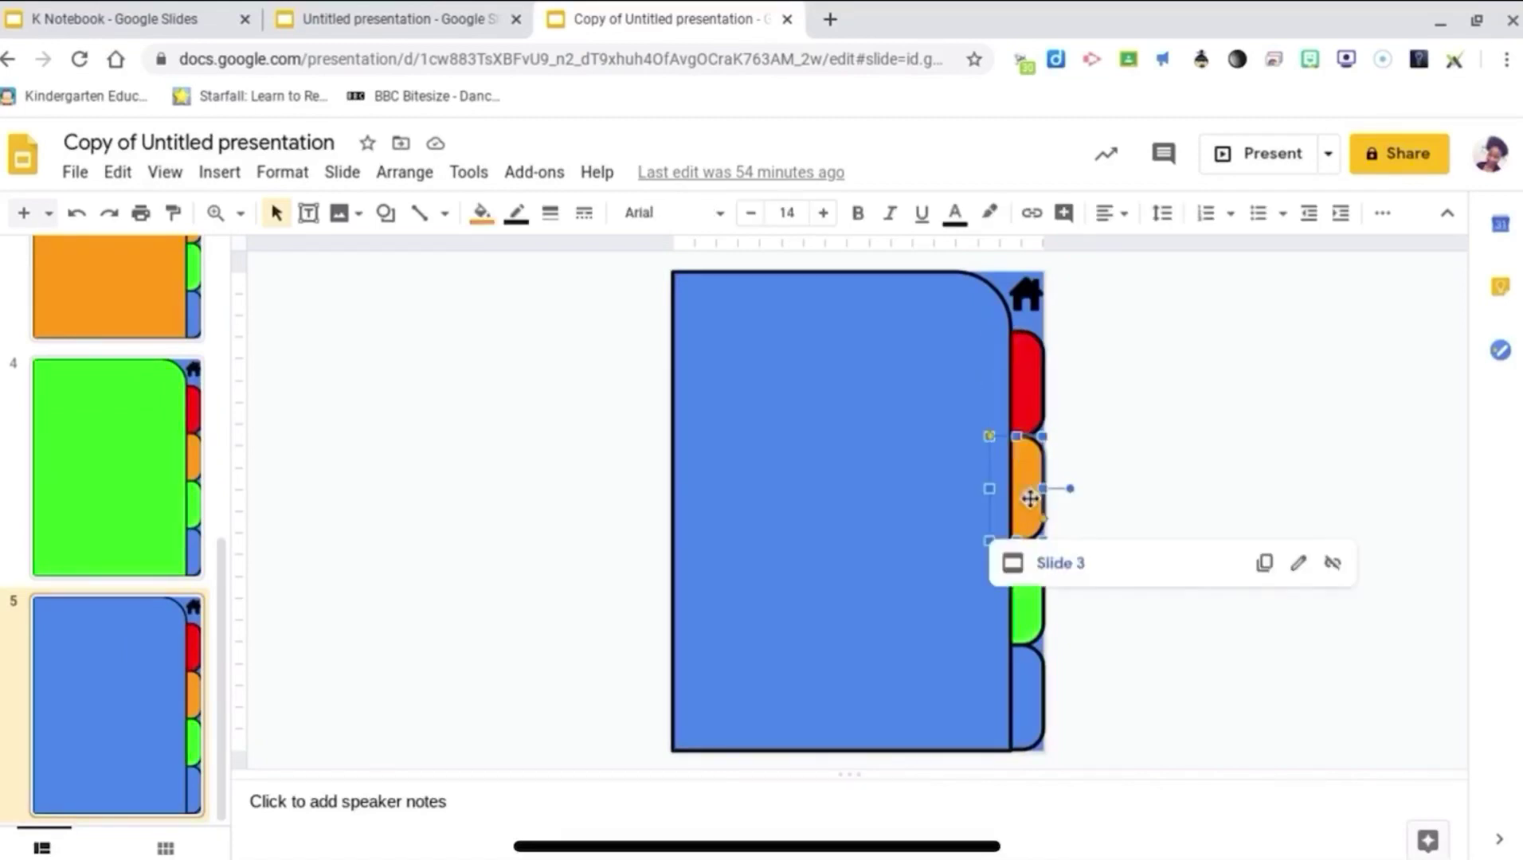
pyautogui.click(1027, 590)
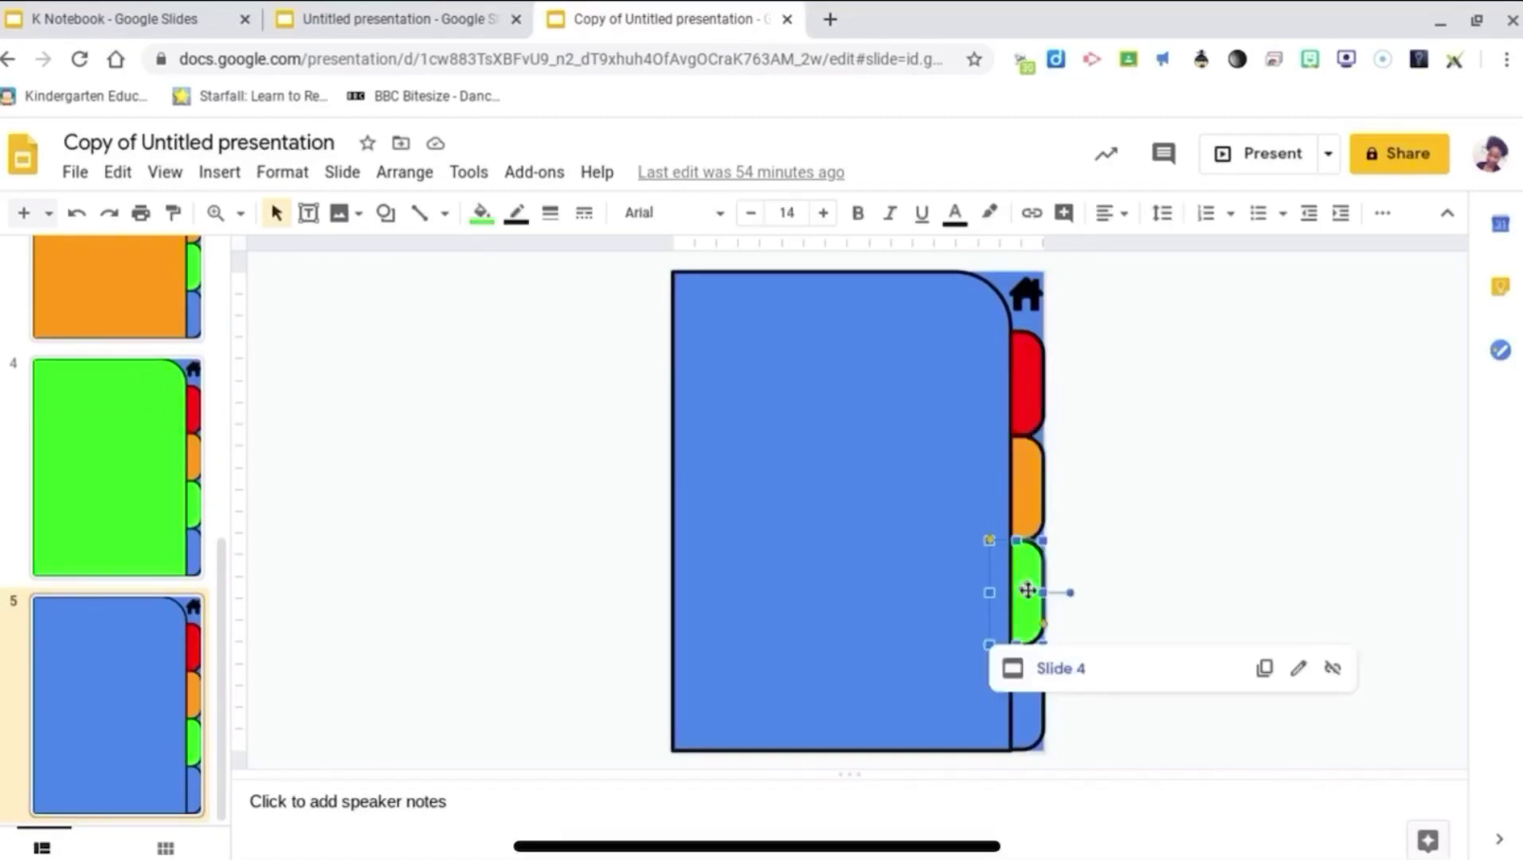
pyautogui.click(1033, 714)
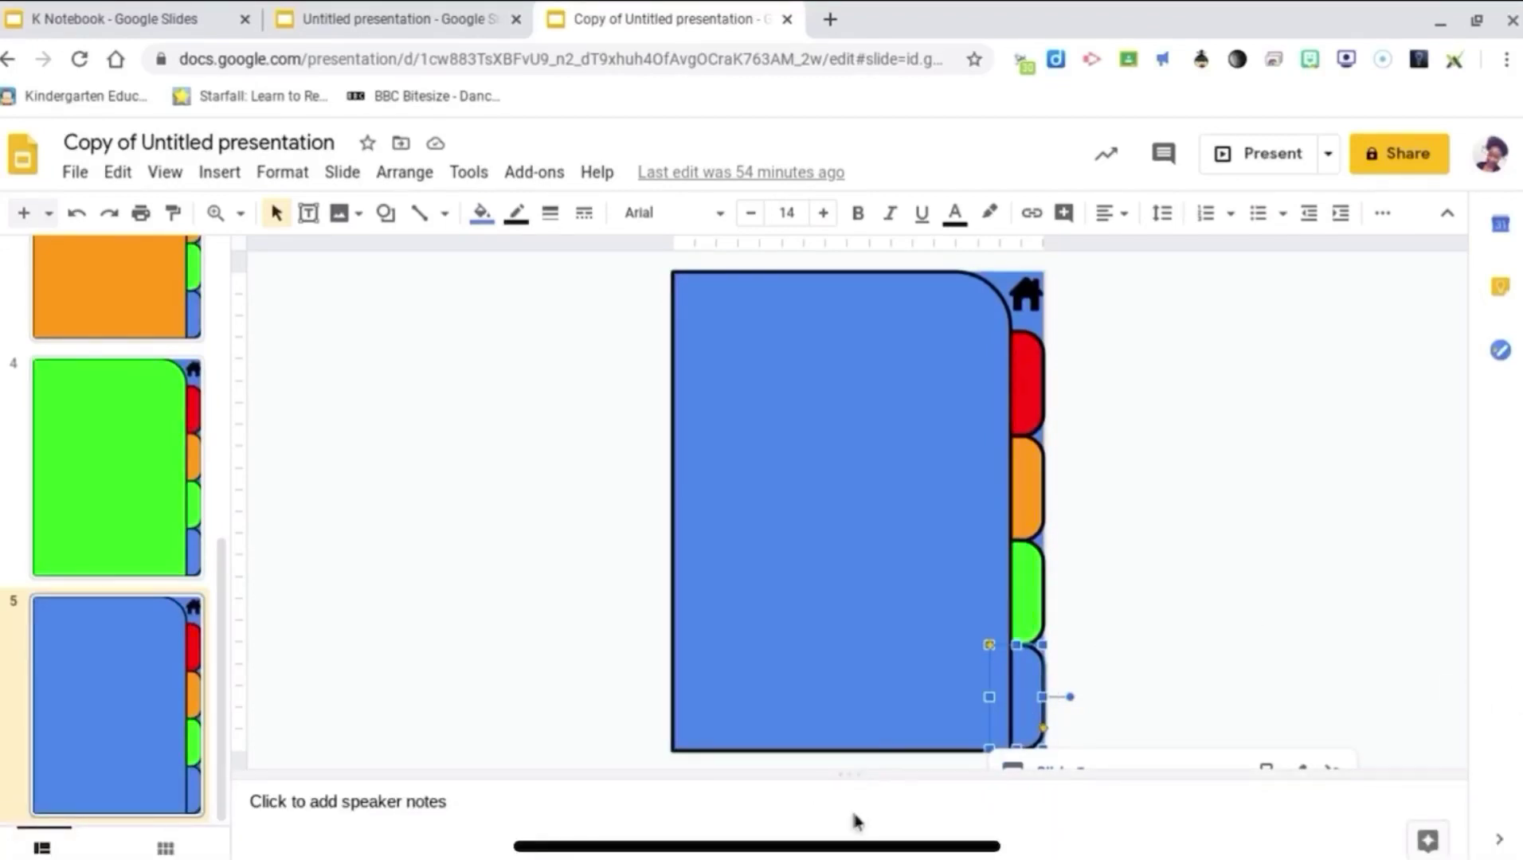
# Step: Shrink the speaker notes and check where slide 5's home icon links
pyautogui.moveTo(854, 821)
pyautogui.mouseDown()
pyautogui.moveTo(858, 843)
pyautogui.moveTo(856, 805)
pyautogui.moveTo(856, 822)
pyautogui.mouseUp()
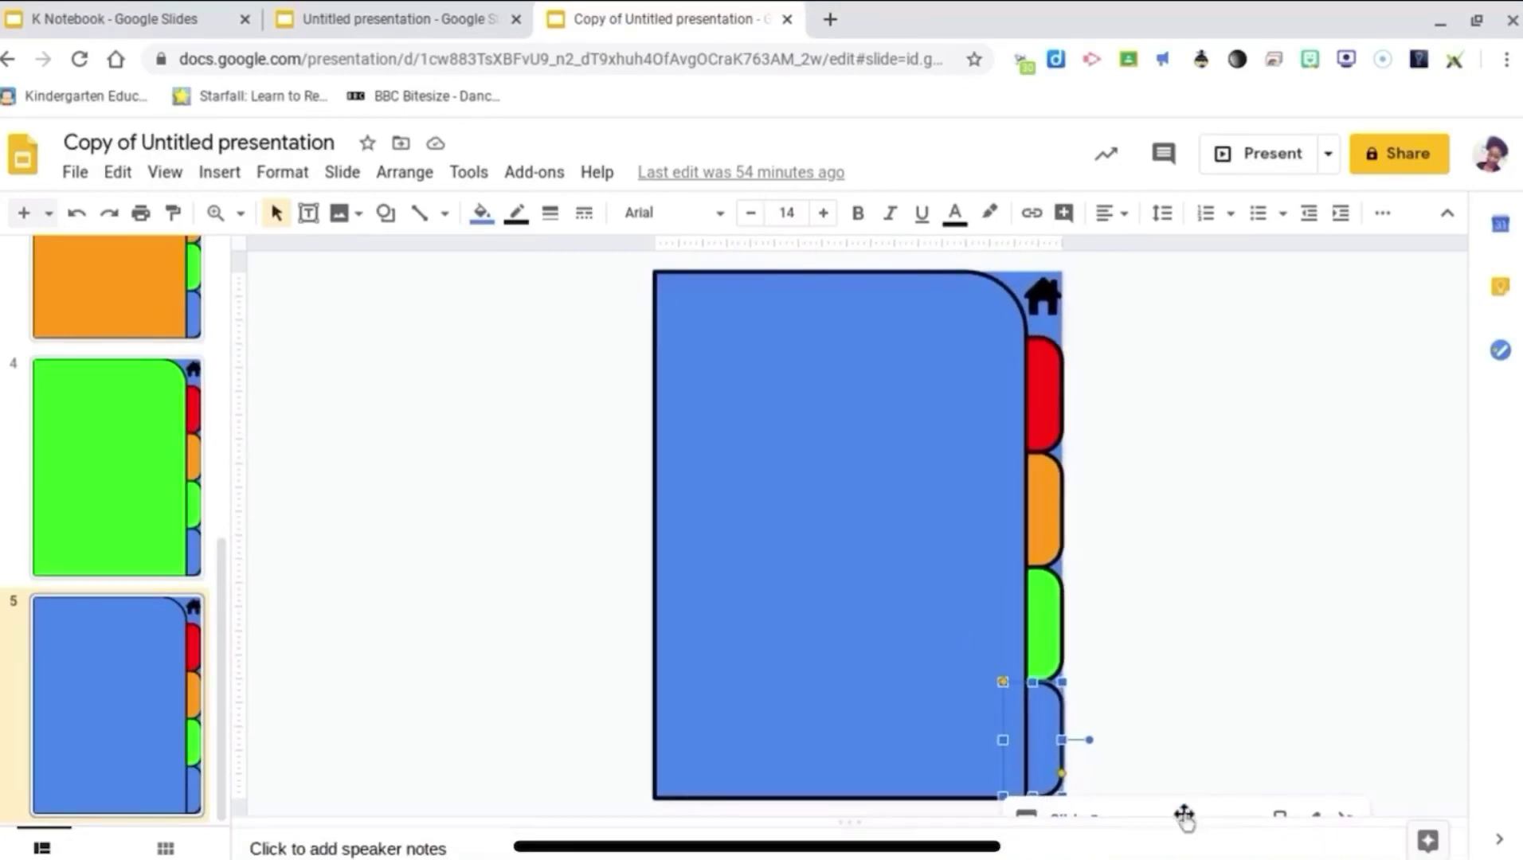
pyautogui.click(1228, 726)
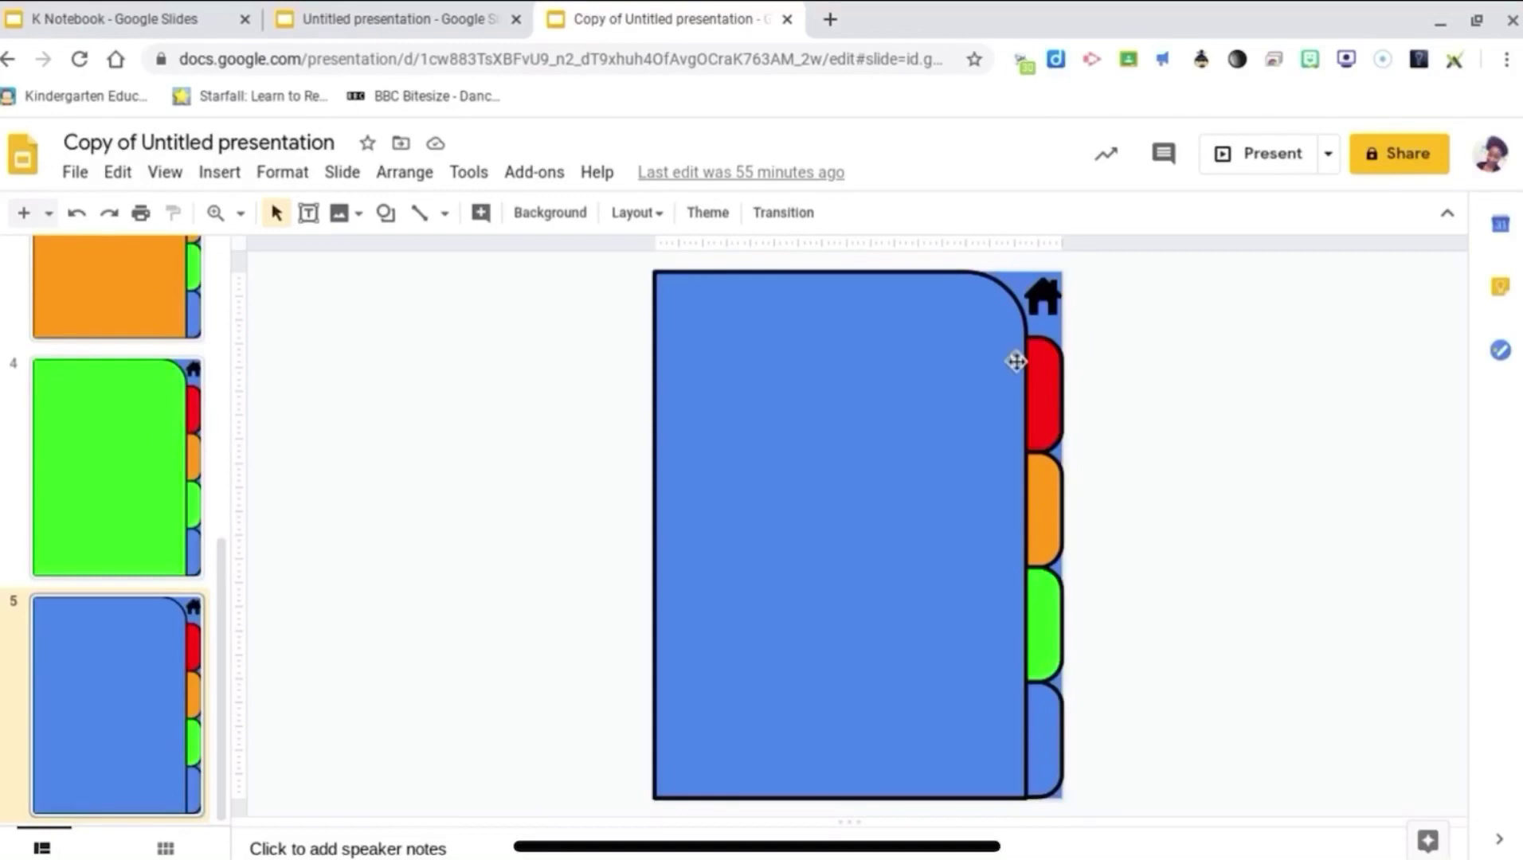
pyautogui.click(1052, 319)
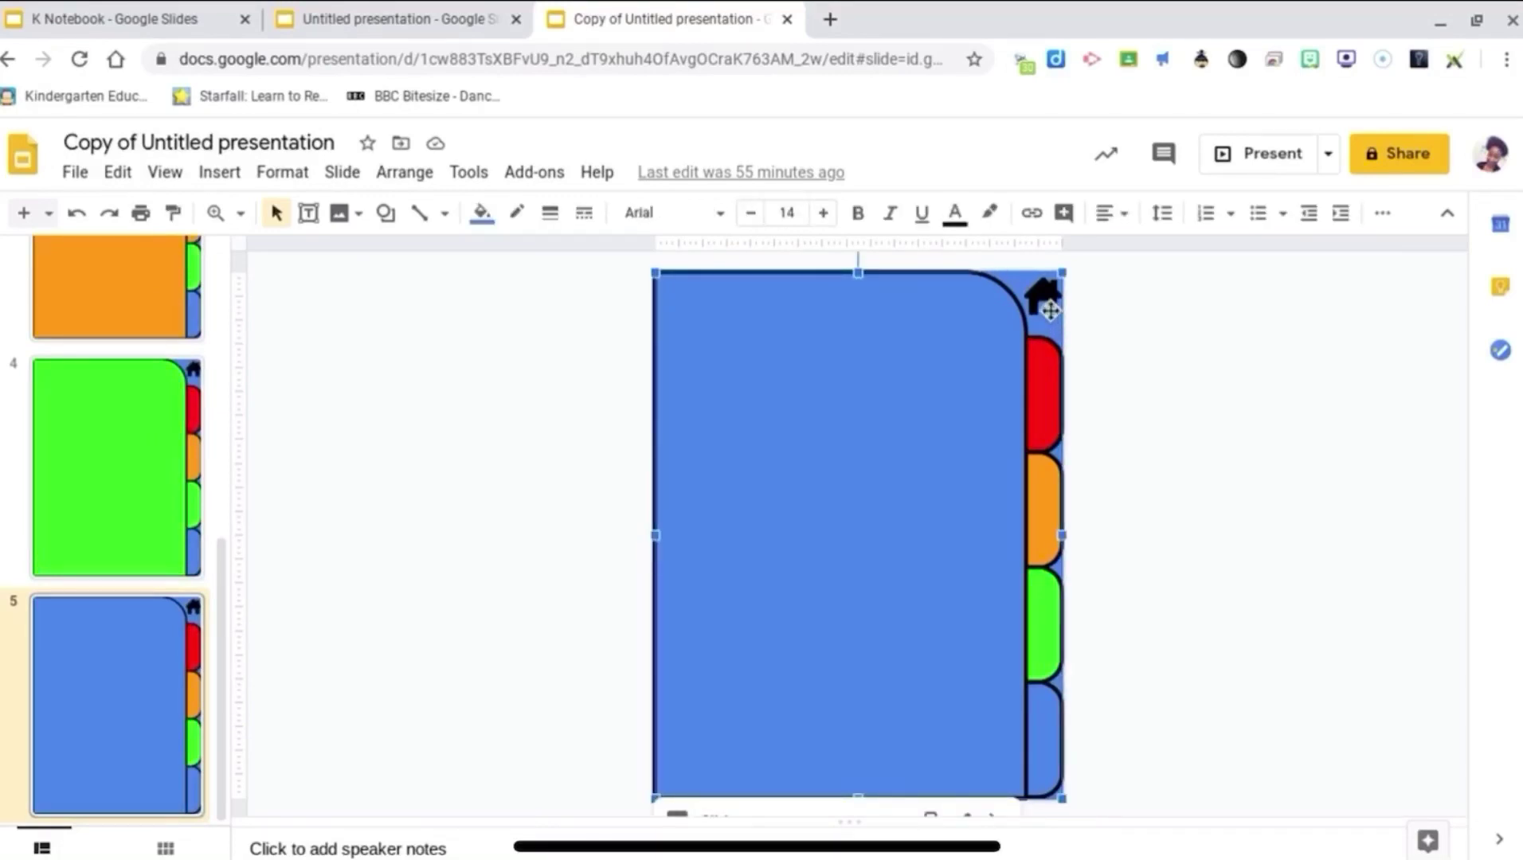
pyautogui.click(1050, 311)
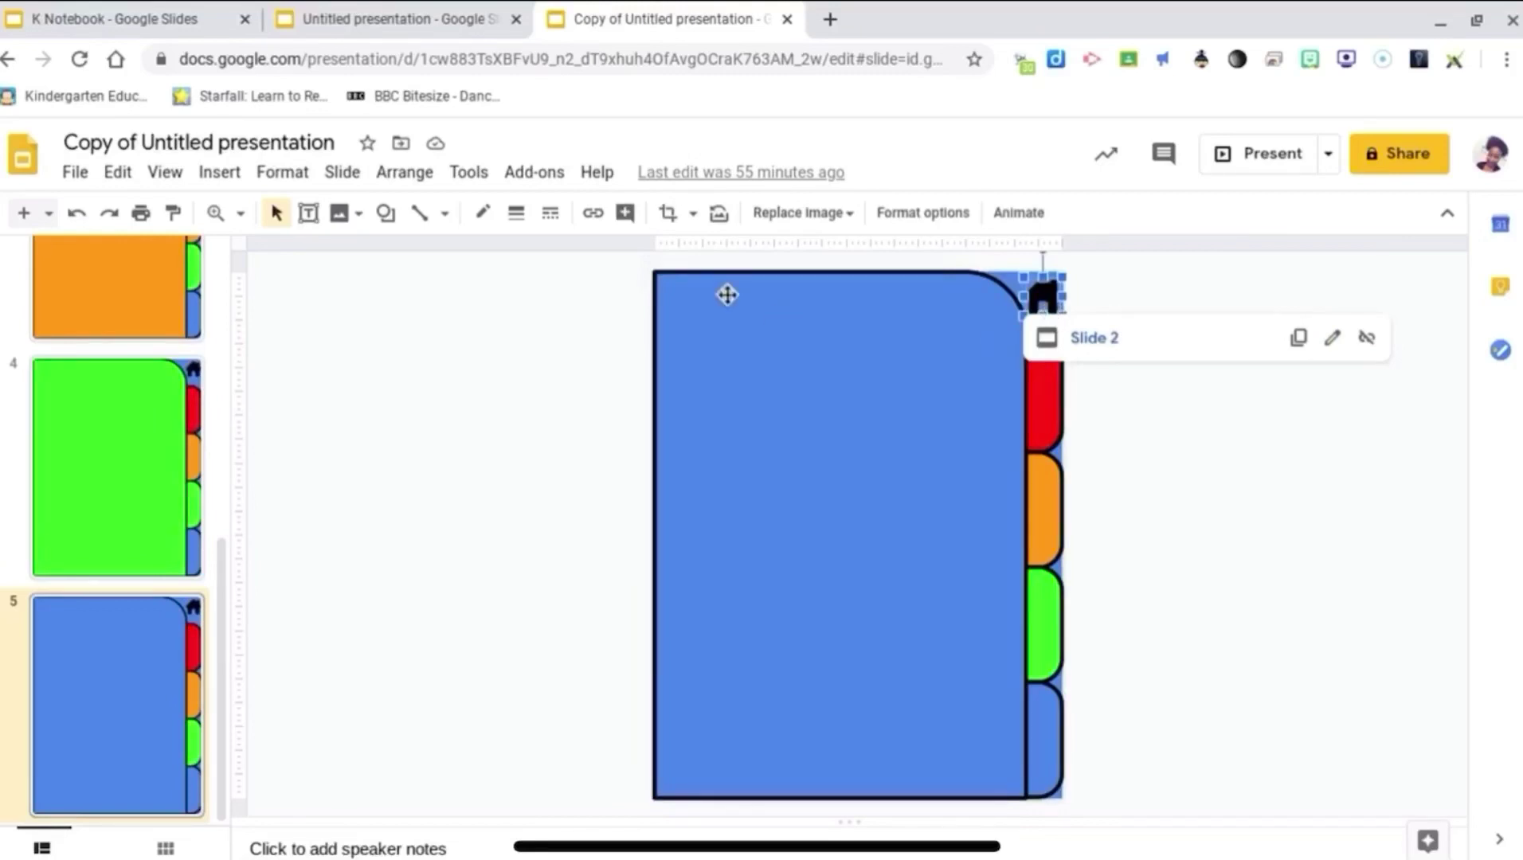
pyautogui.scroll(1, 111, 525)
pyautogui.scroll(7, 112, 525)
# Step: From cover slide 1, jump to the red, green, then red pages via tabs, then exit
pyautogui.click(117, 354)
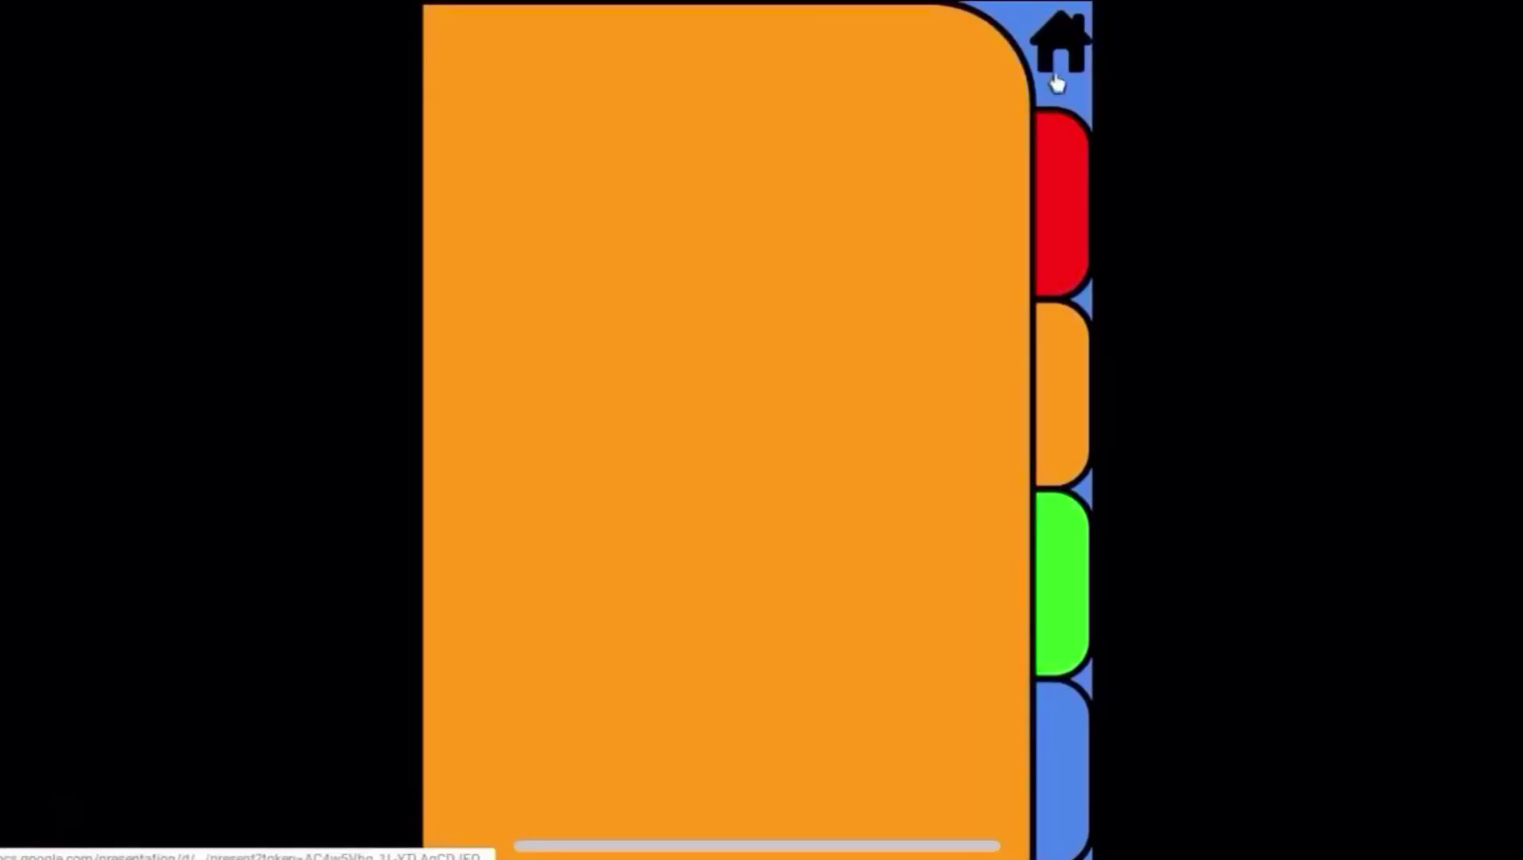
pyautogui.click(1056, 92)
pyautogui.click(1077, 539)
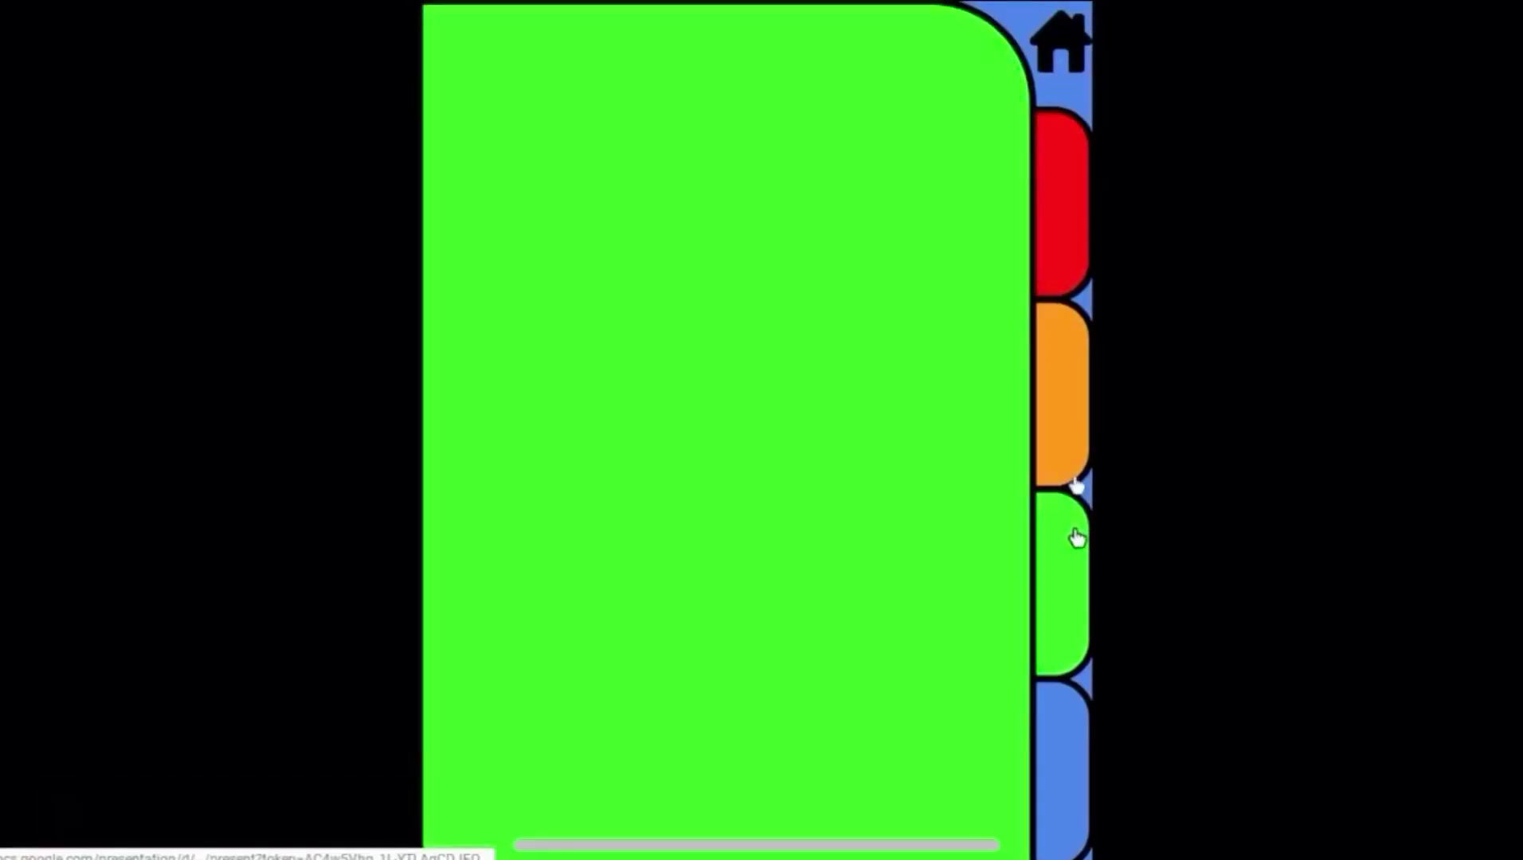
pyautogui.click(1043, 84)
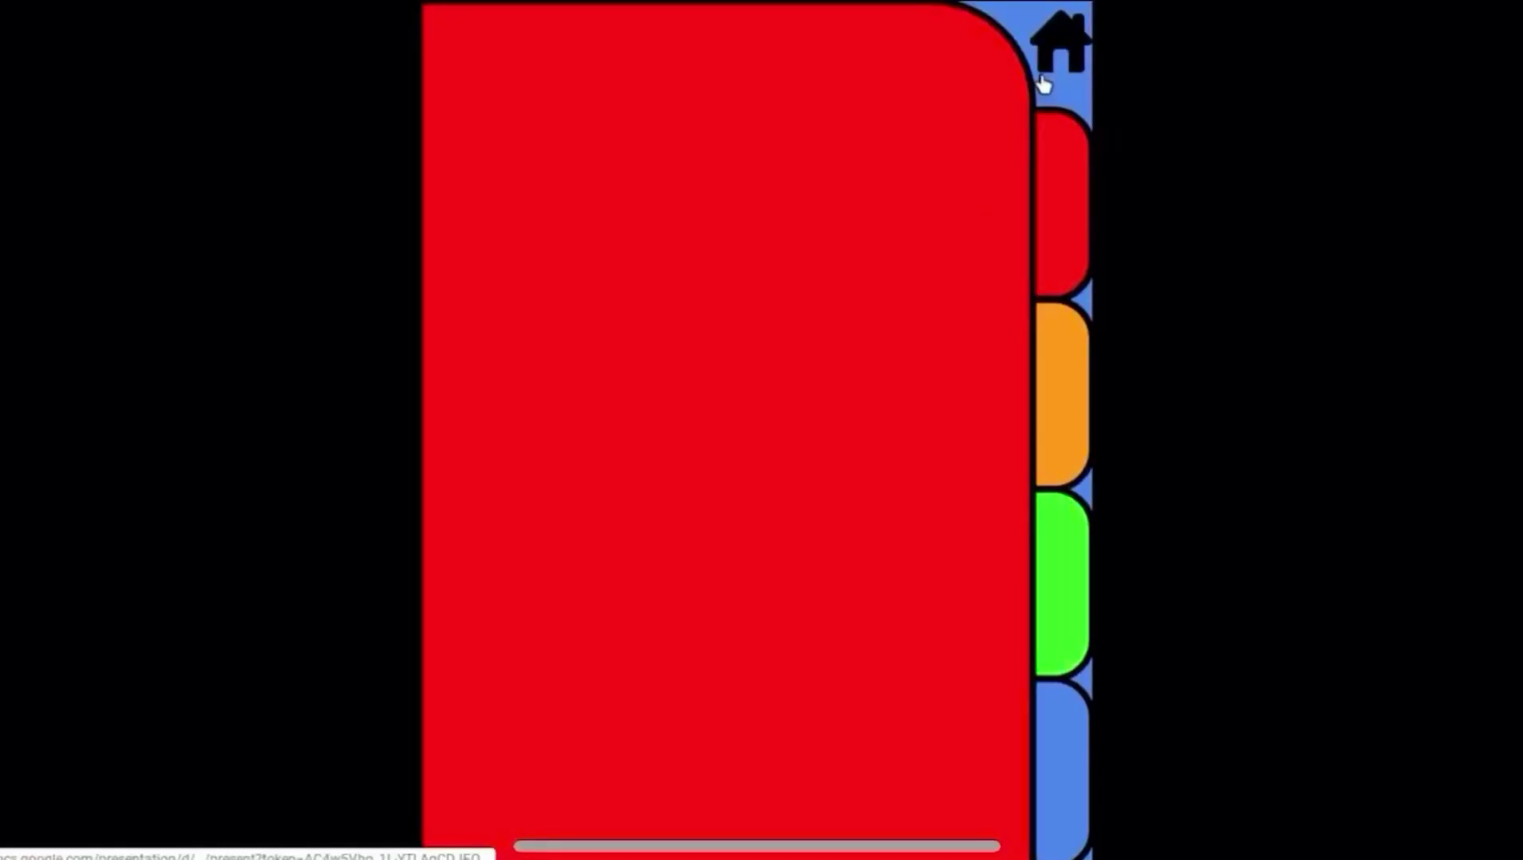
pyautogui.press('Escape')
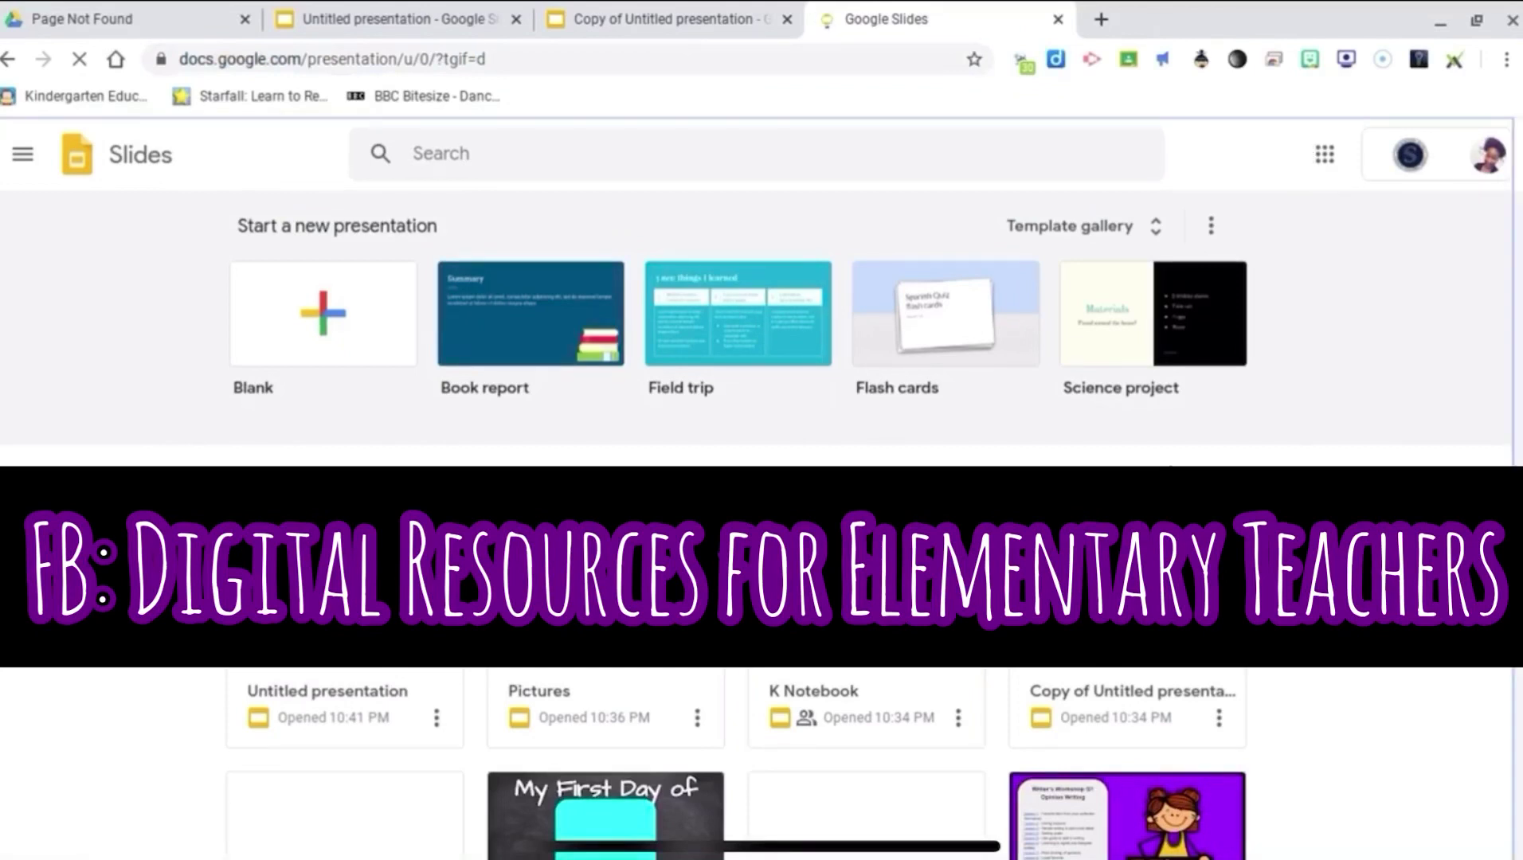
# Step: Open the K Notebook example presentation from the Slides home page
pyautogui.click(866, 705)
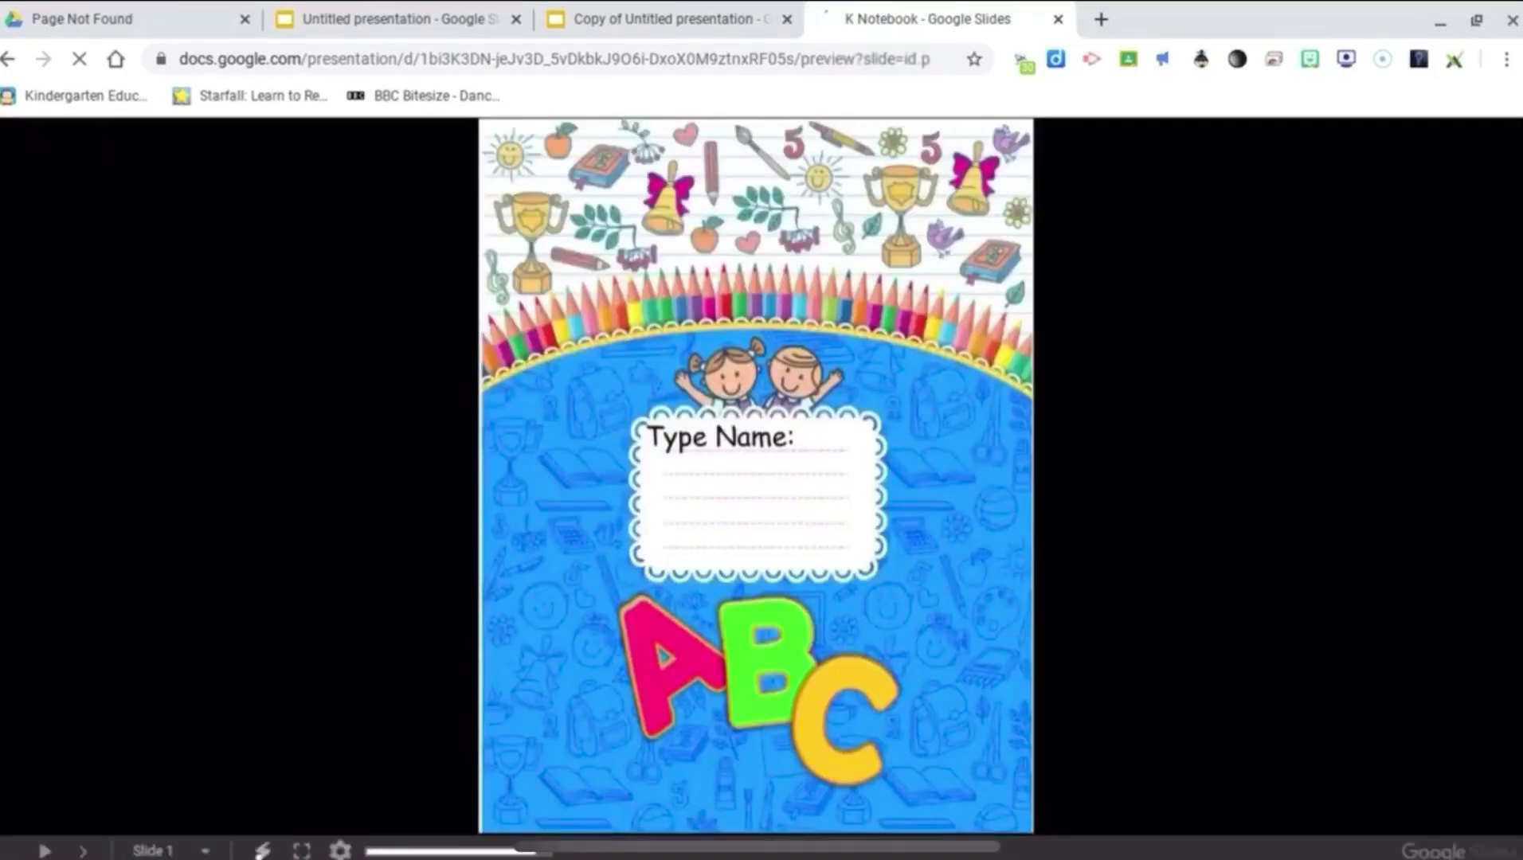
# Step: Advance to the welcome page, visit Morning Work and Reading, play the letter L video, then go to the next Reading page
pyautogui.click(983, 487)
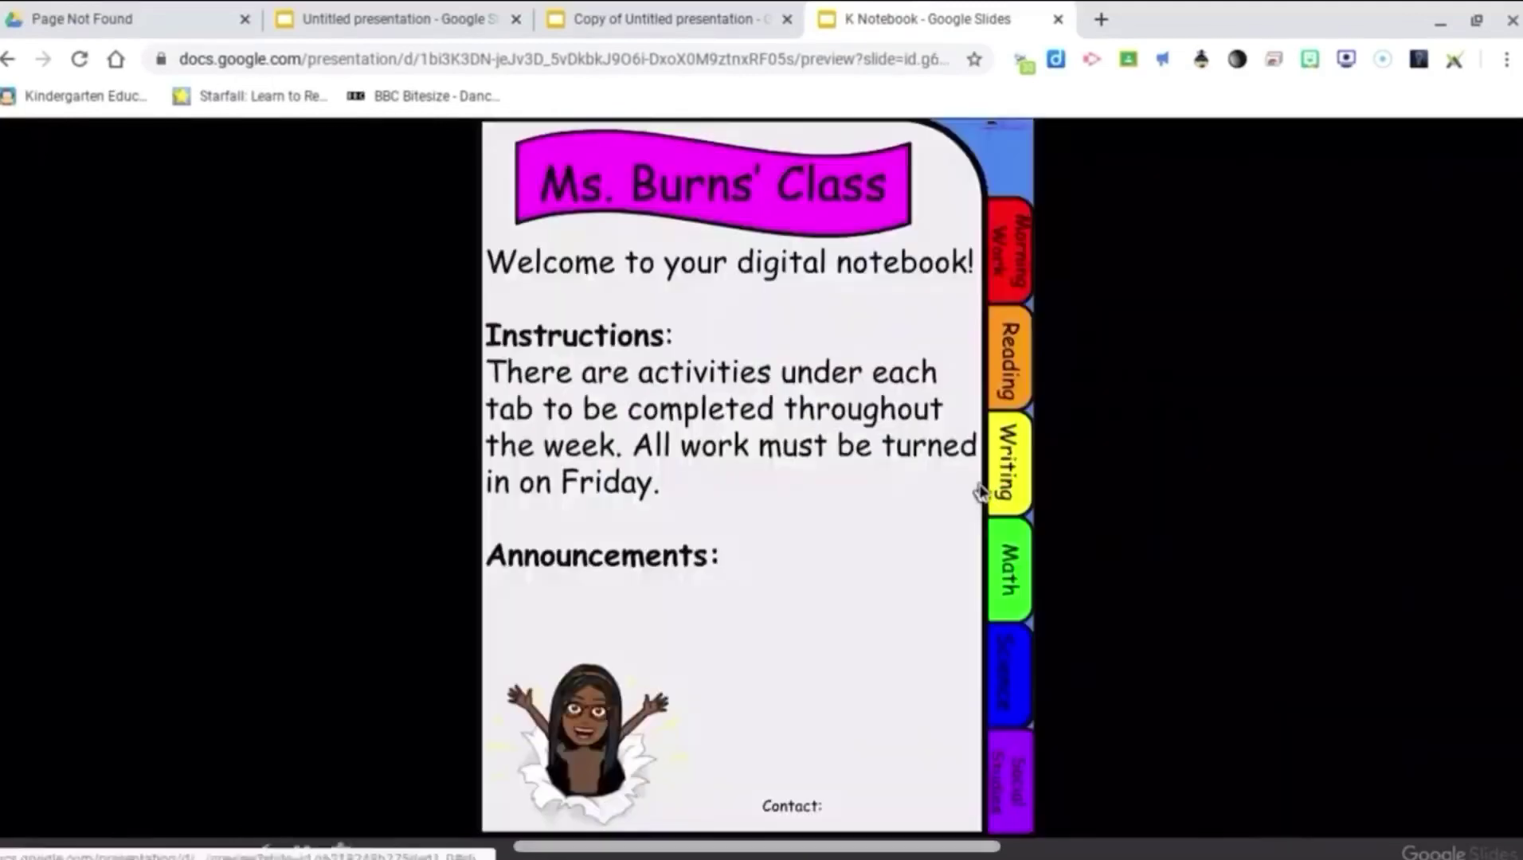
pyautogui.click(1014, 229)
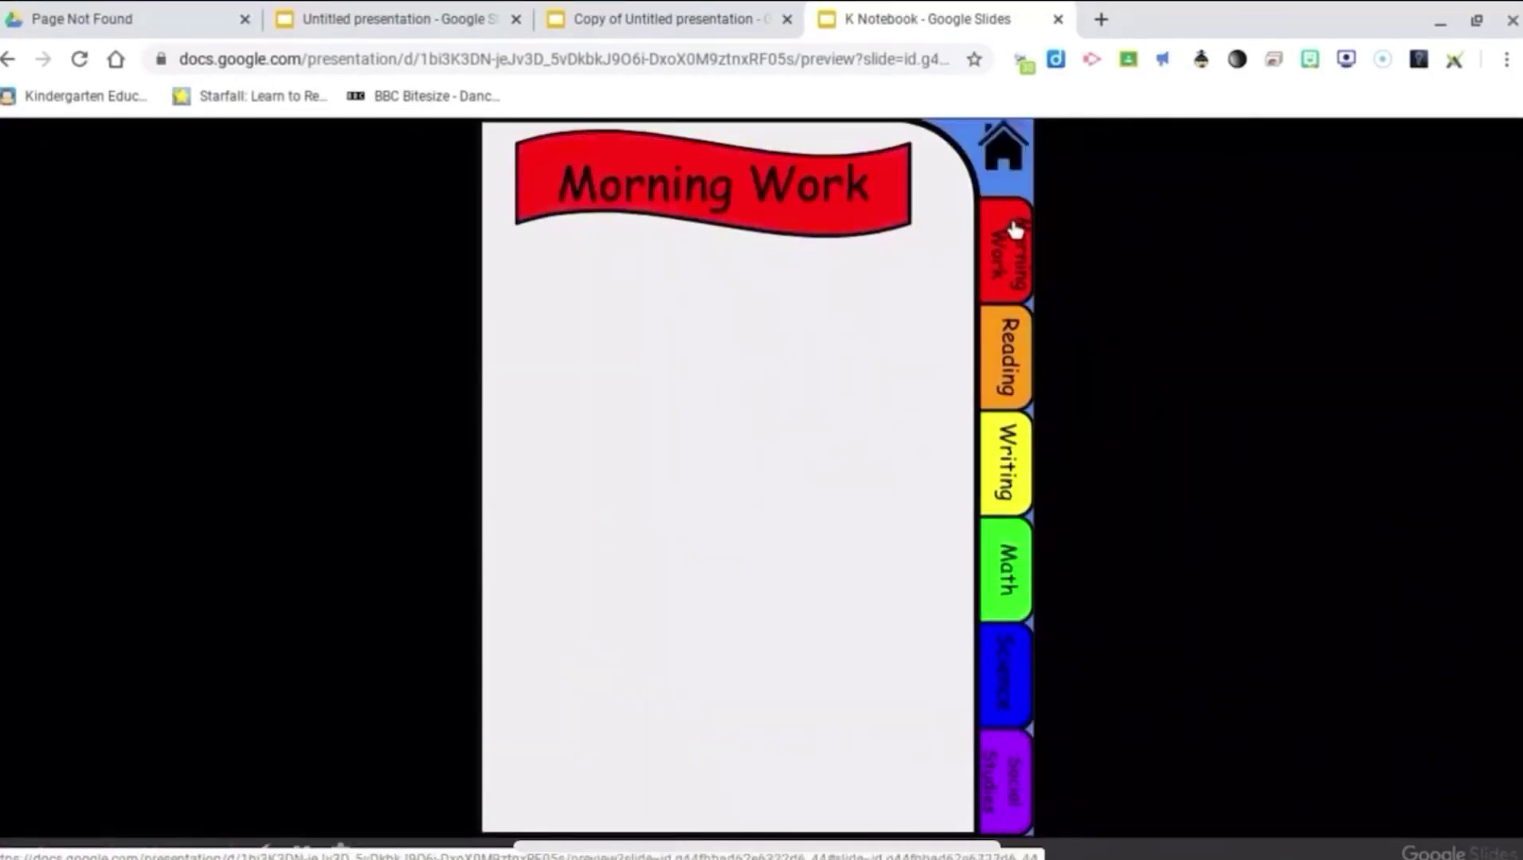
pyautogui.click(1012, 381)
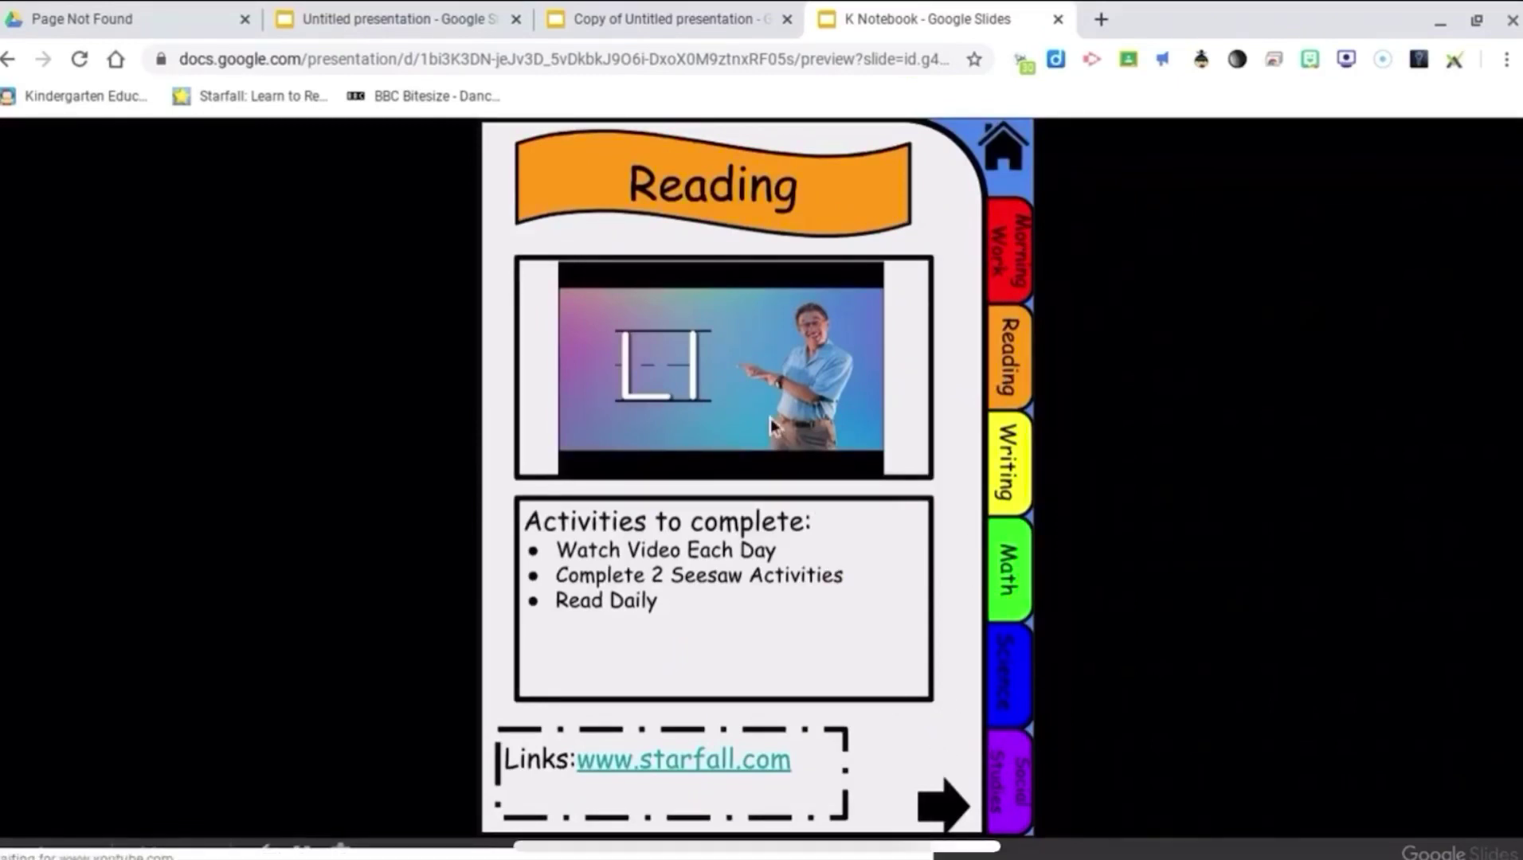
pyautogui.click(725, 388)
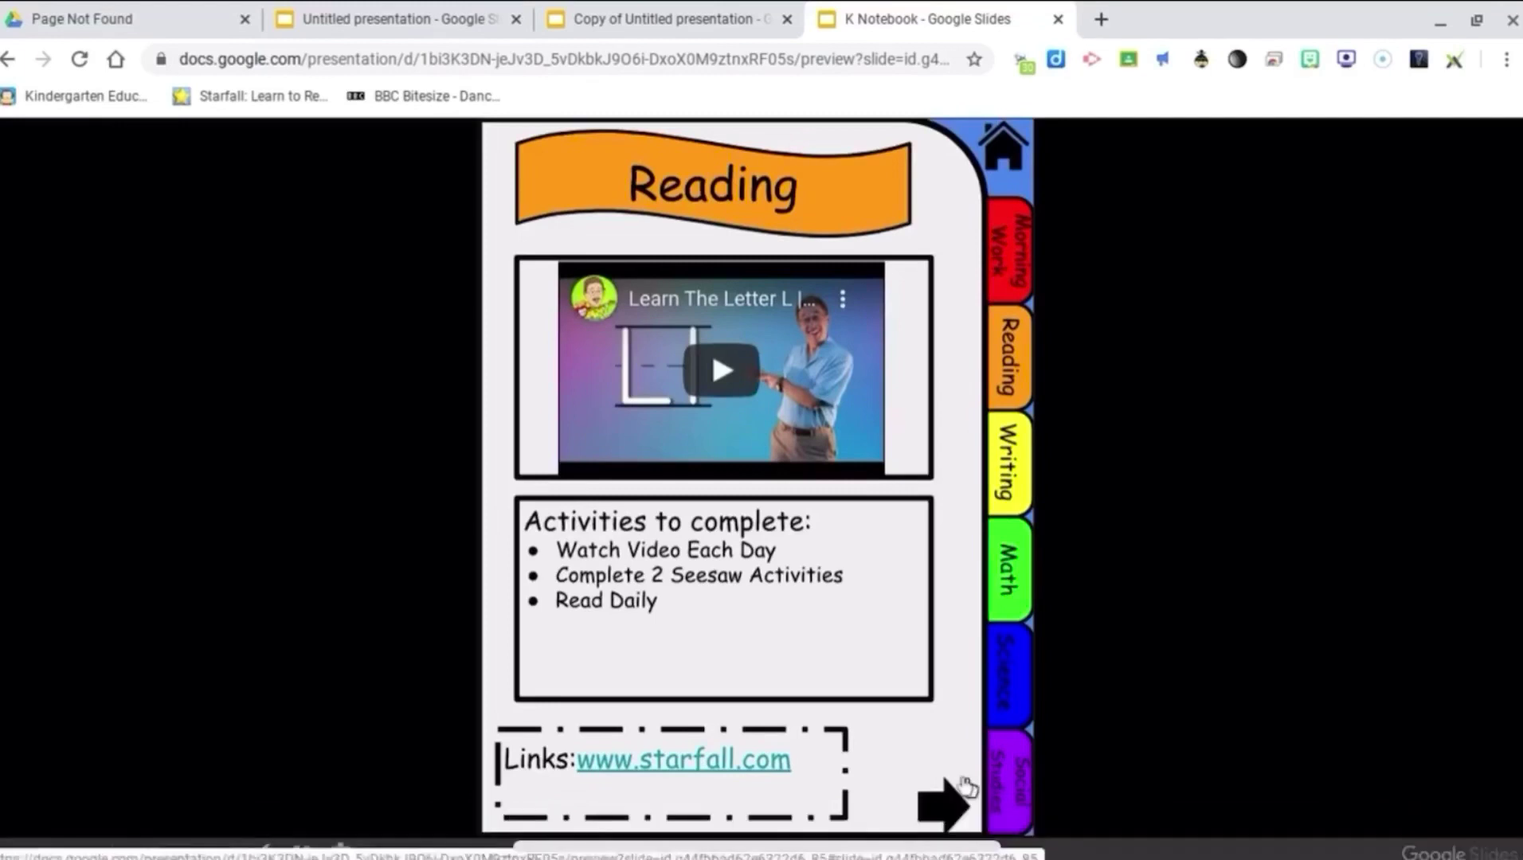
pyautogui.click(936, 799)
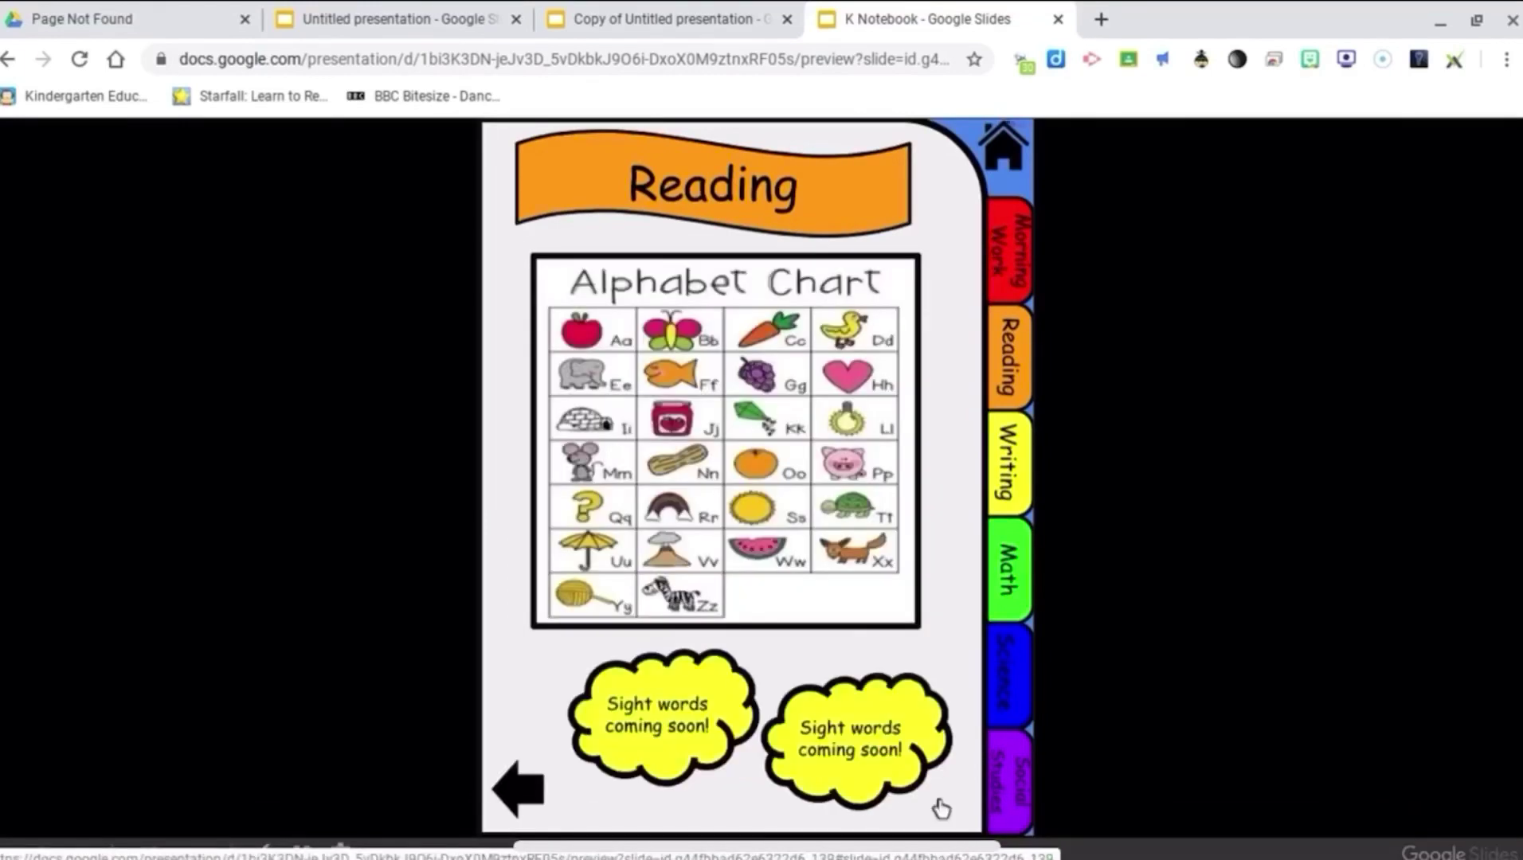
# Step: Browse the Writing and Math pages using their tabs and next/back arrows
pyautogui.click(1010, 478)
pyautogui.click(928, 808)
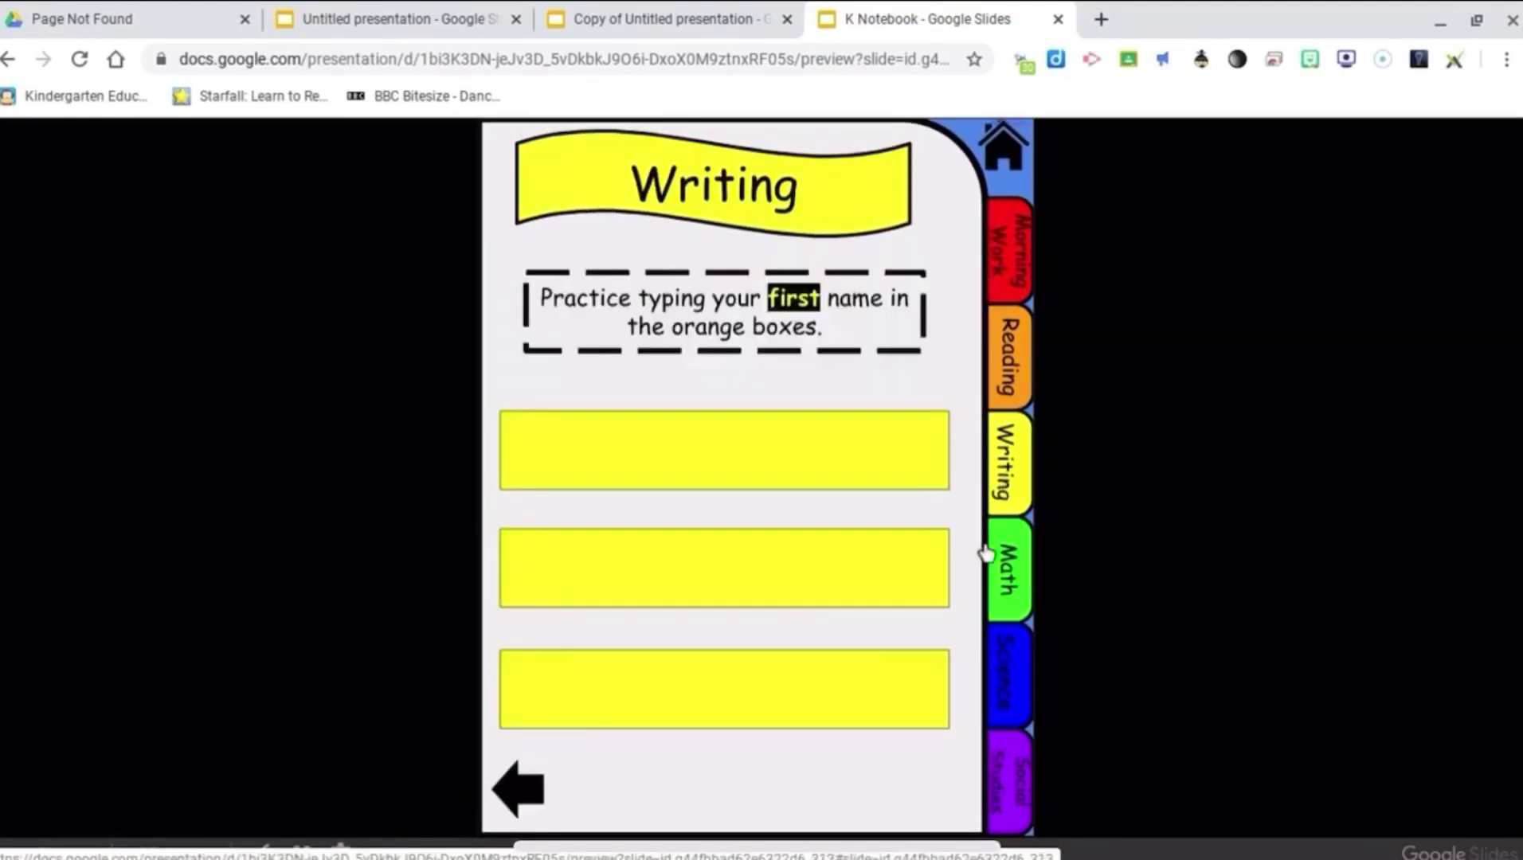
pyautogui.click(1007, 571)
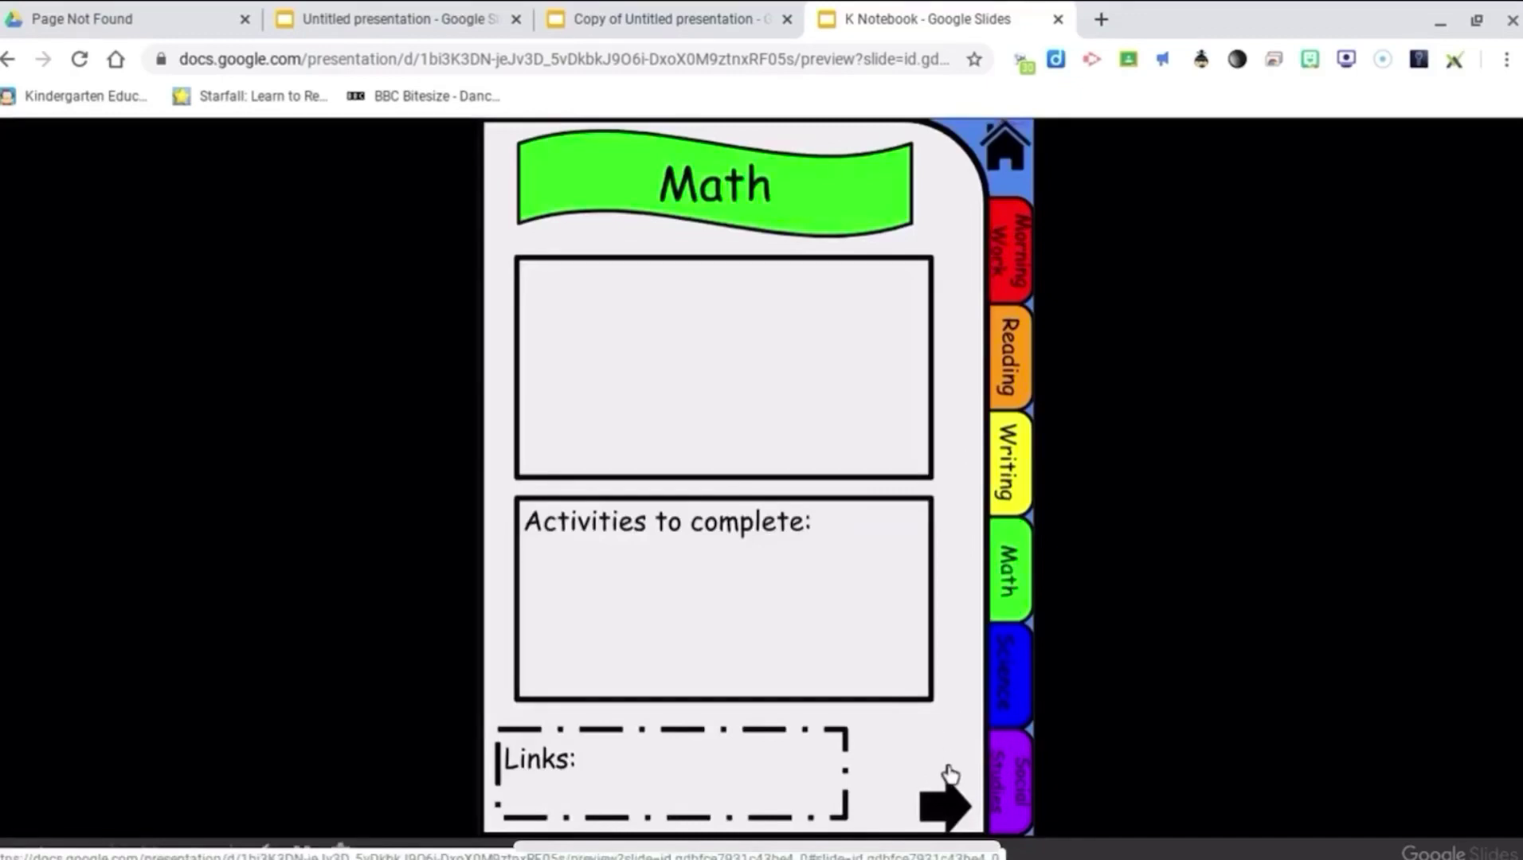
pyautogui.click(946, 803)
pyautogui.click(497, 788)
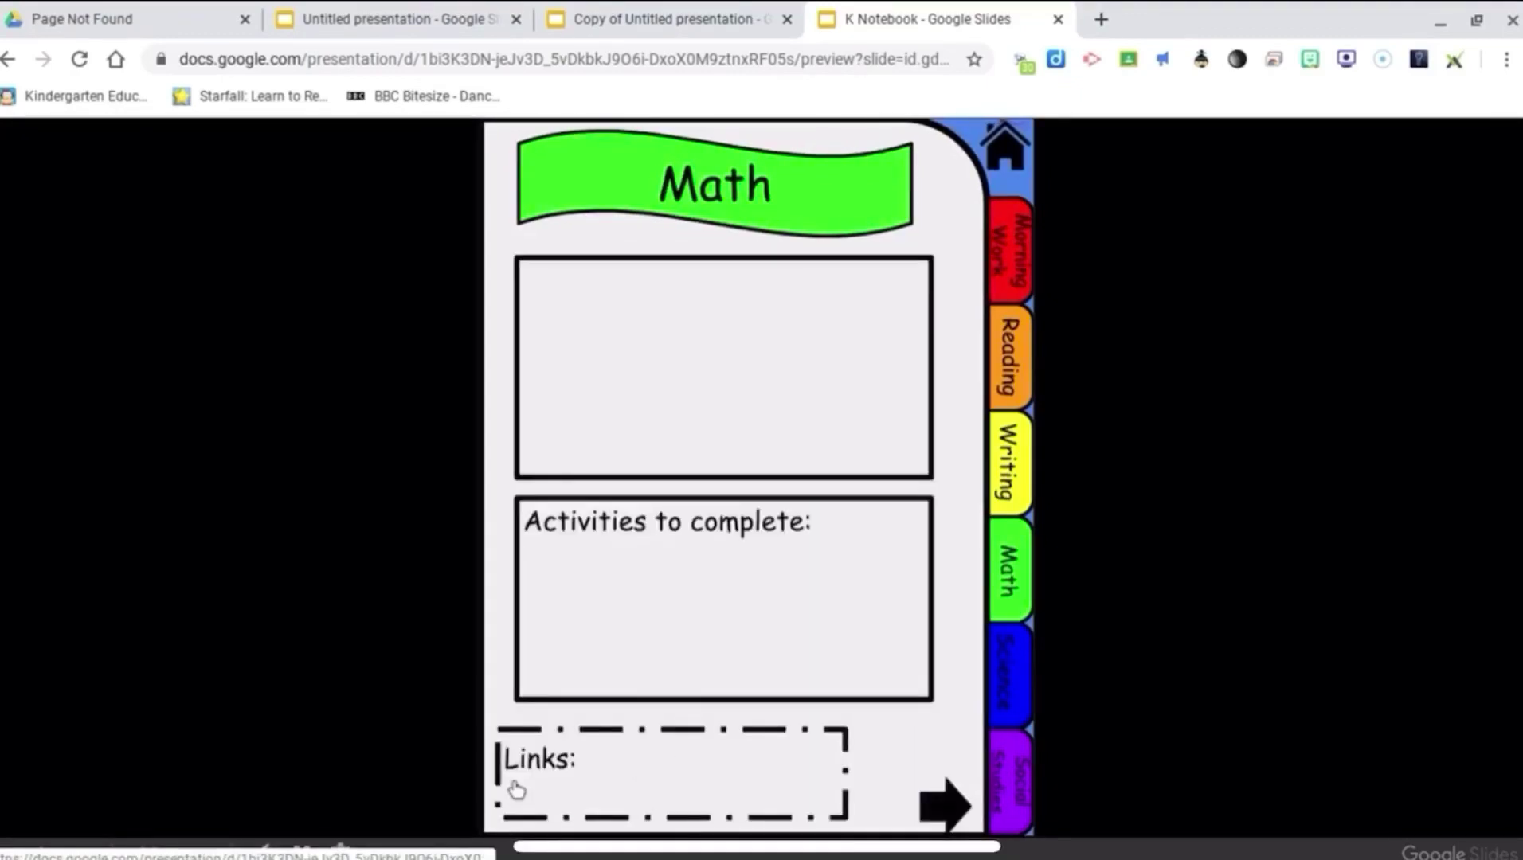
# Step: Visit the Science, Social Studies and Writing pages, then return to the welcome home page
pyautogui.click(995, 707)
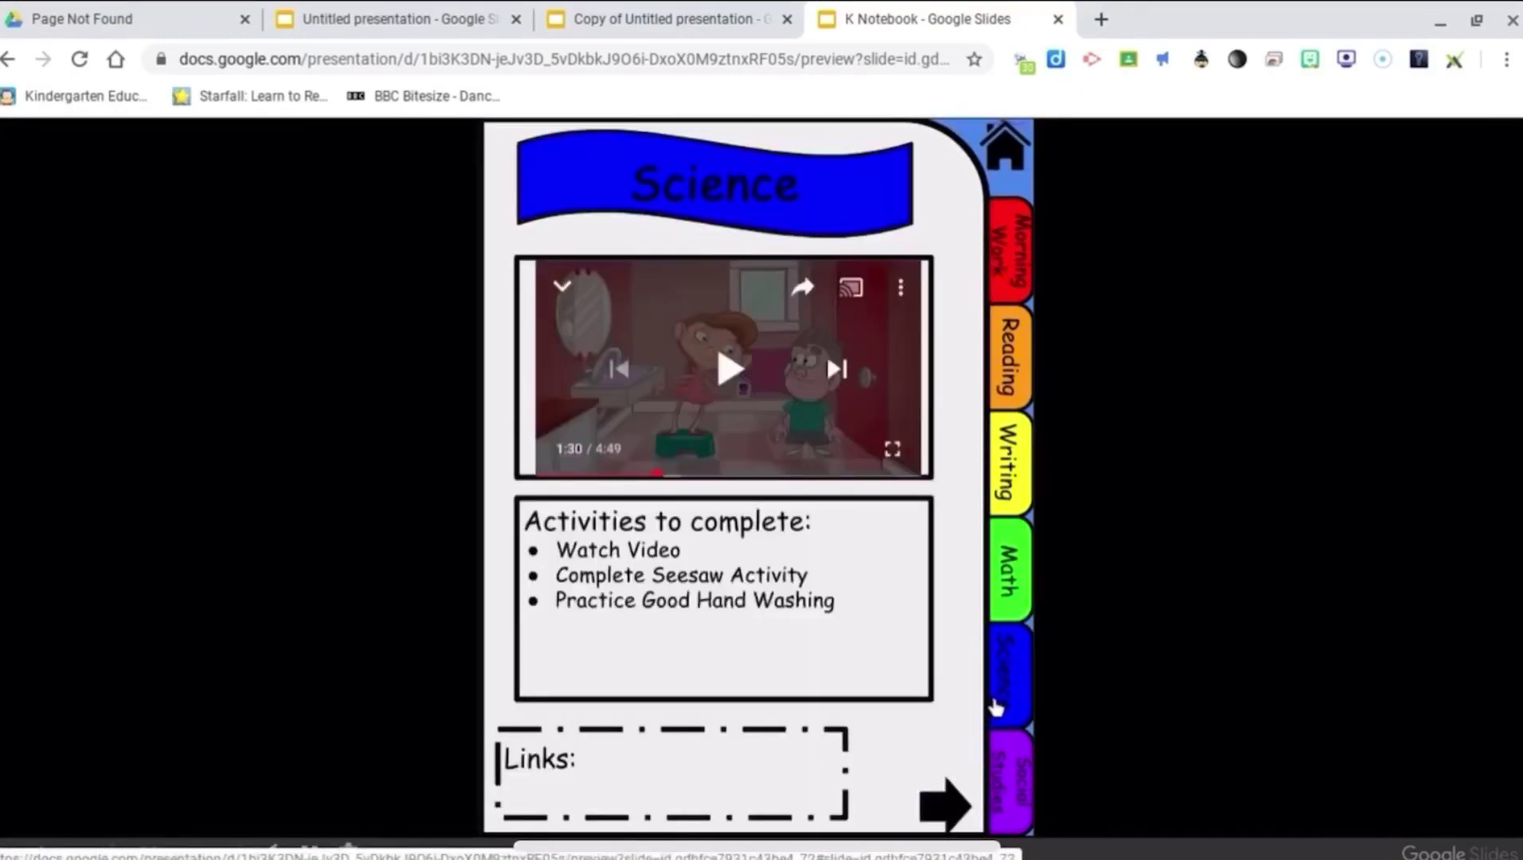
pyautogui.click(1009, 780)
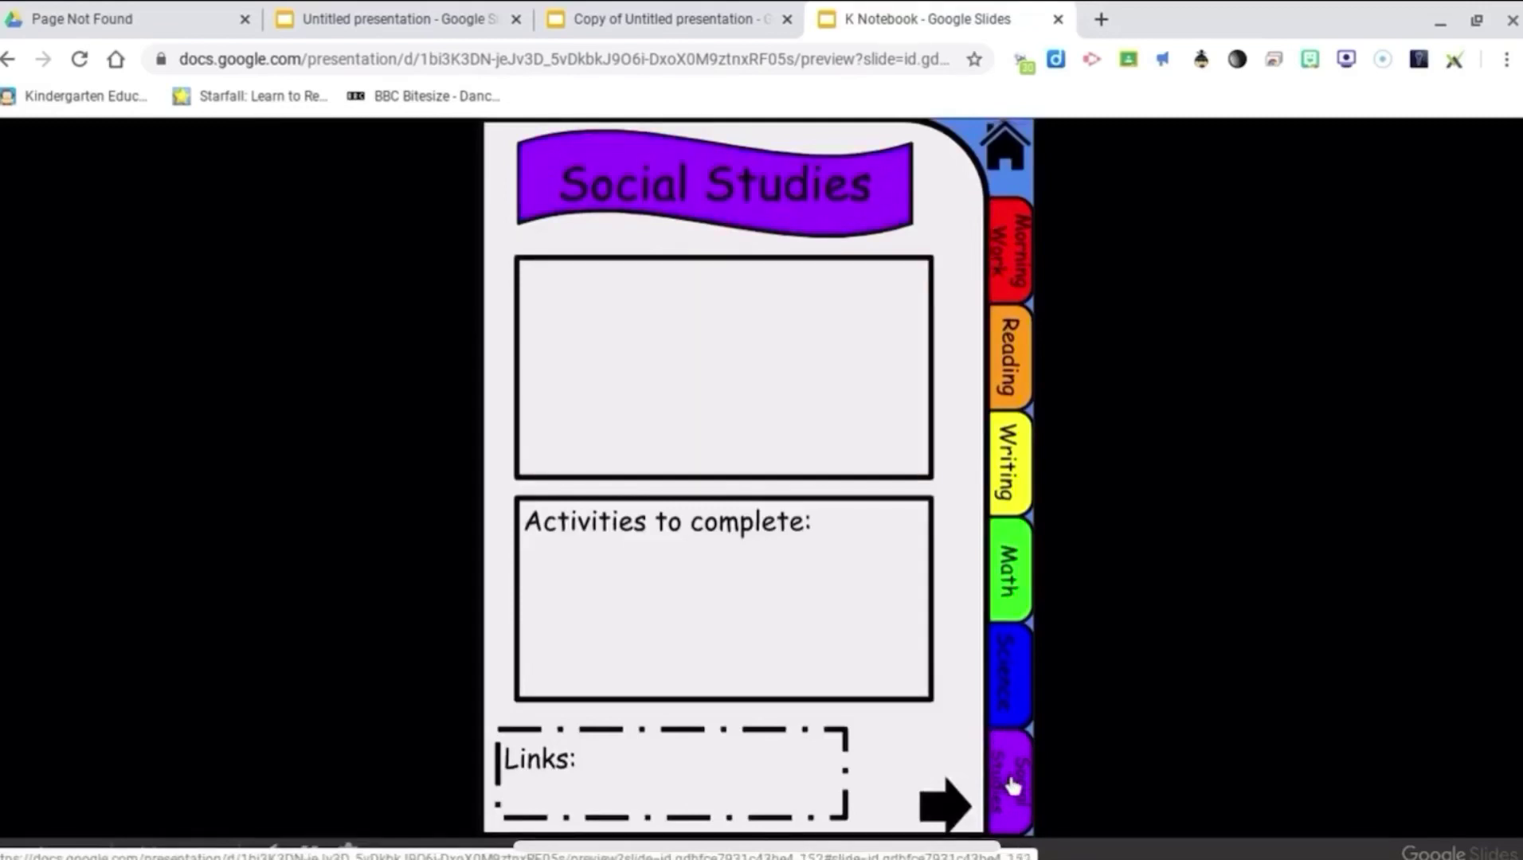
pyautogui.click(997, 510)
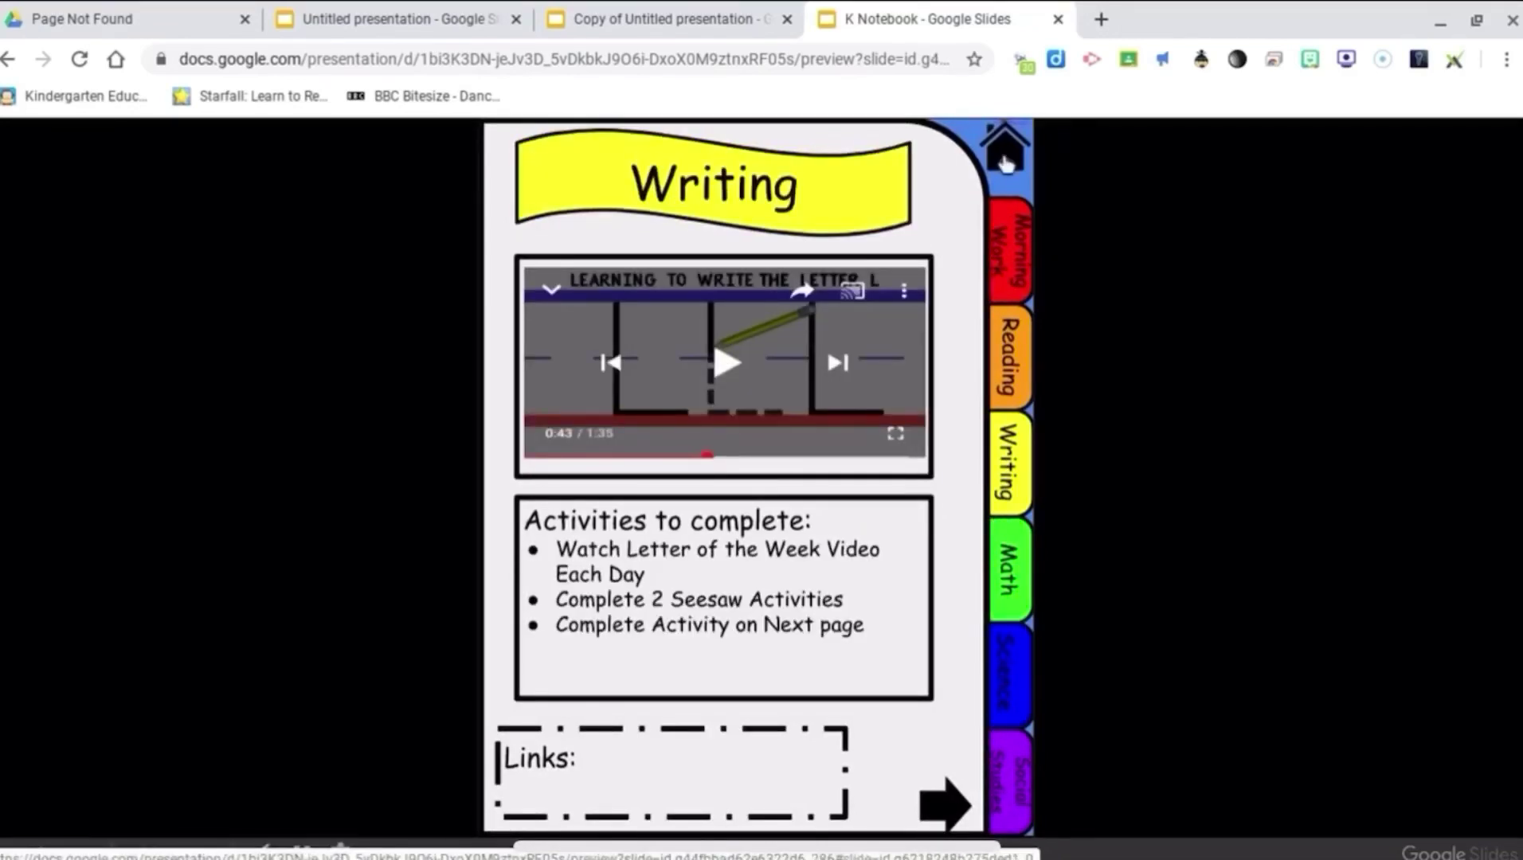
pyautogui.click(1003, 148)
pyautogui.click(1010, 331)
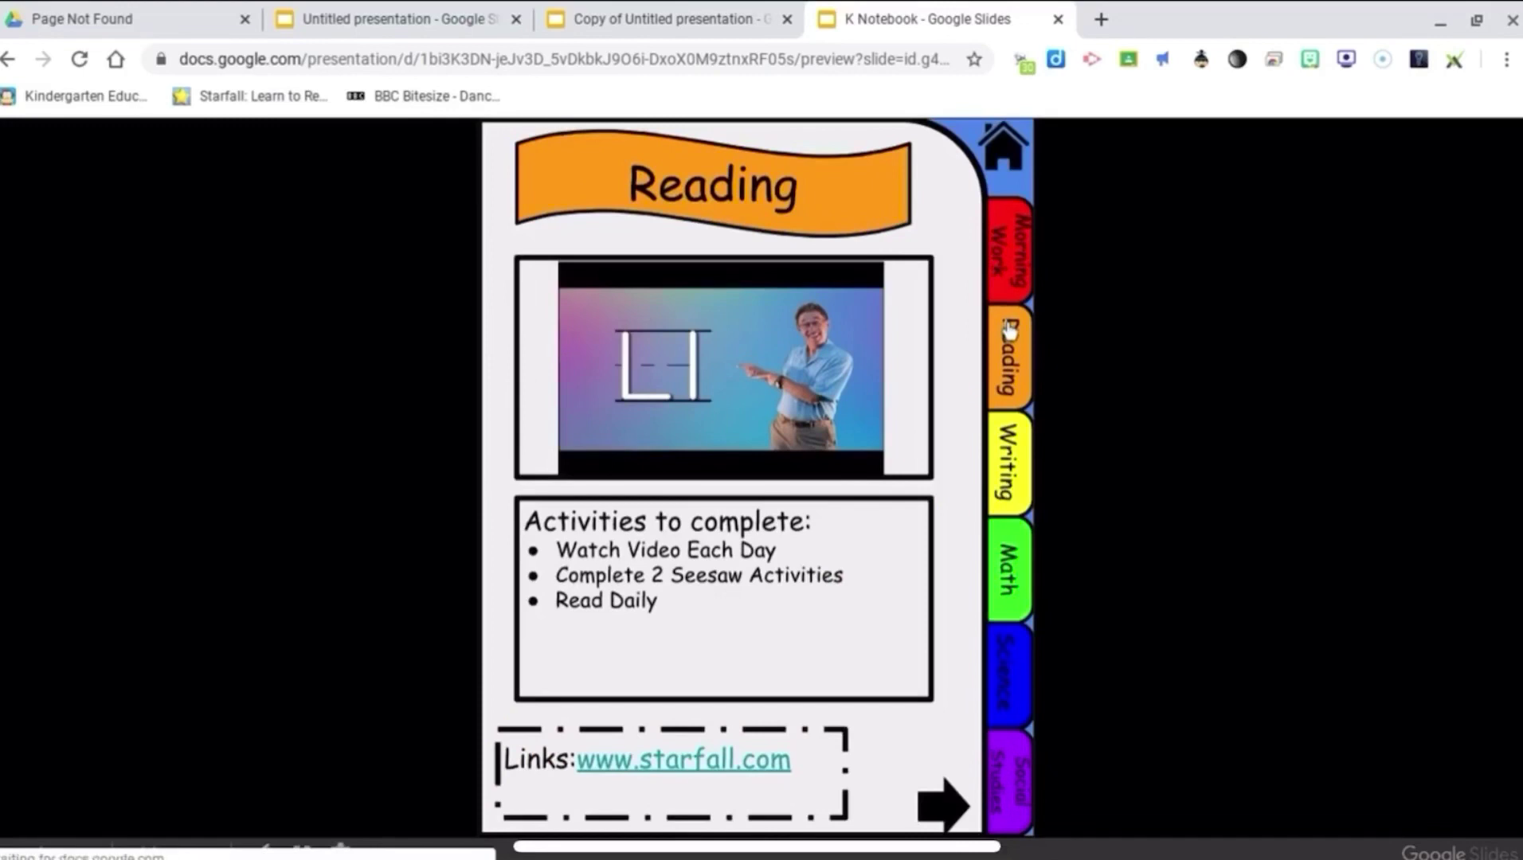